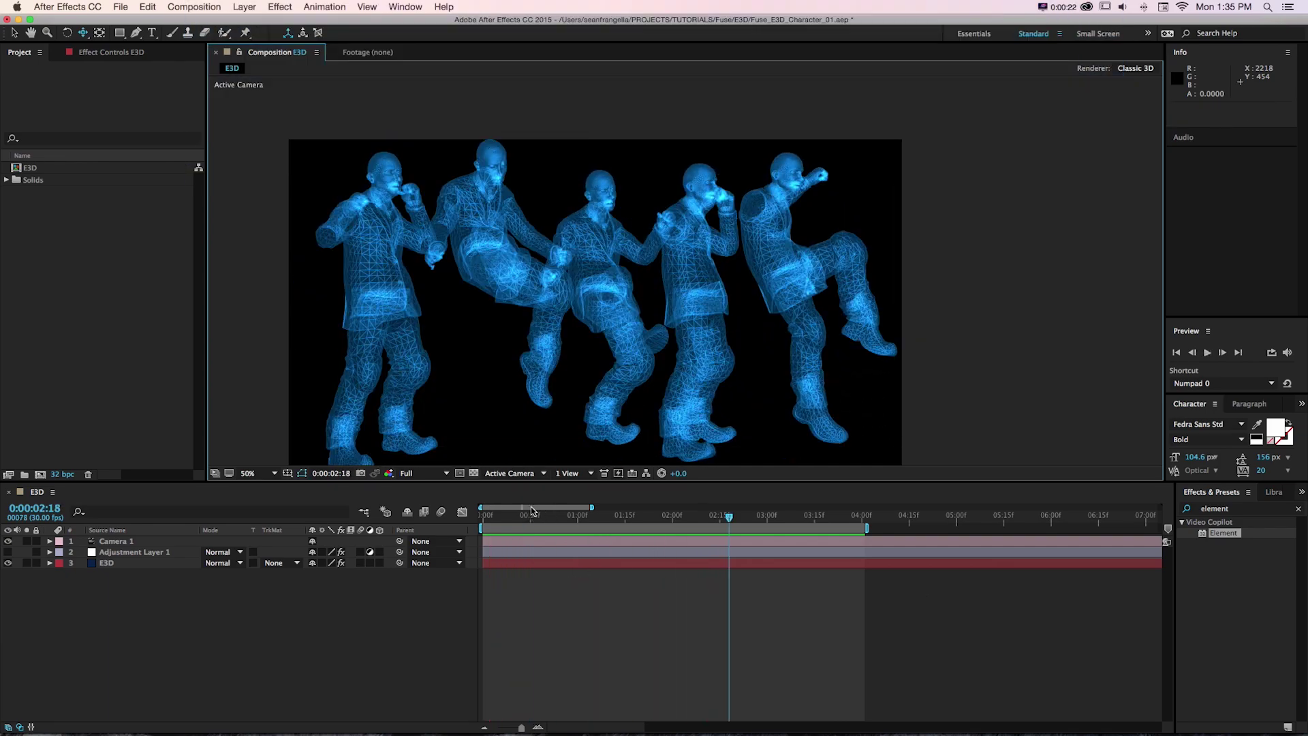
Scrub to a later kick frame and open Element's Scene Setup for the E3D layer
{"action": "left_click_drag", "start_coordinate": [531, 517], "coordinate": [726, 515]}
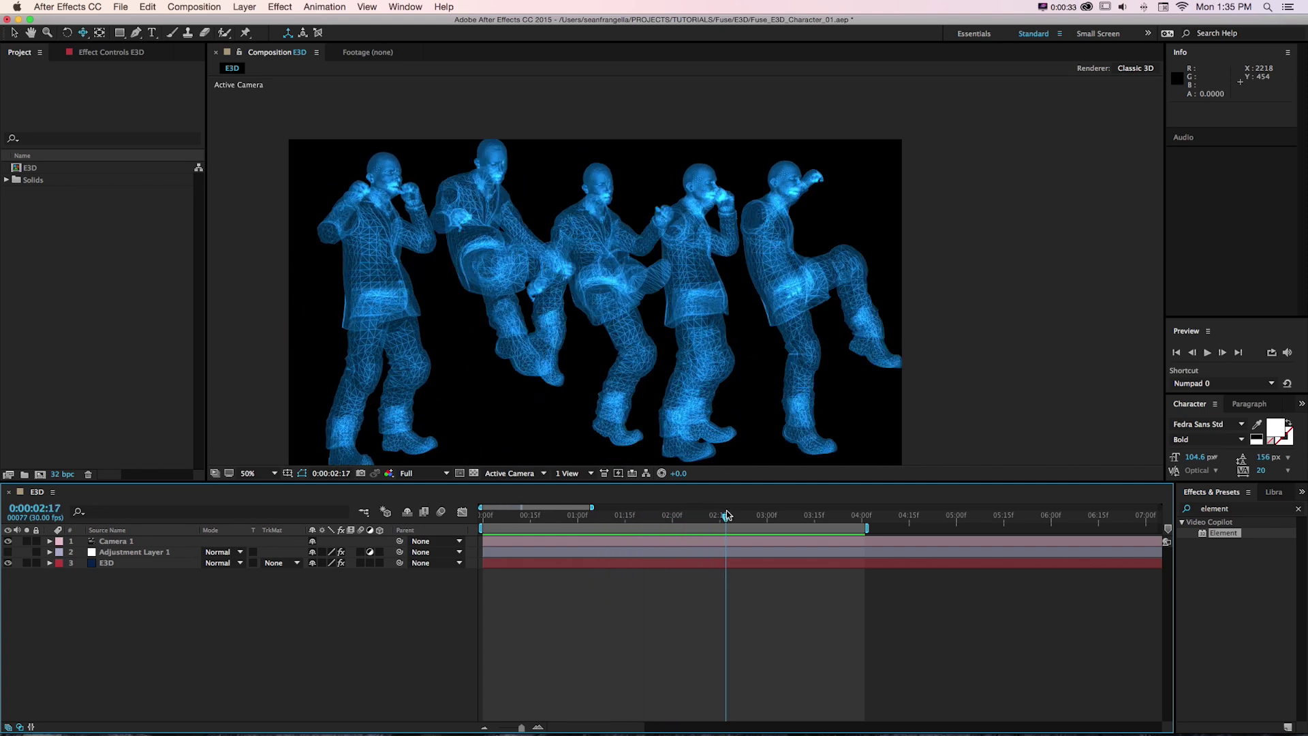
{"action": "left_click", "coordinate": [109, 563]}
{"action": "left_click", "coordinate": [111, 54]}
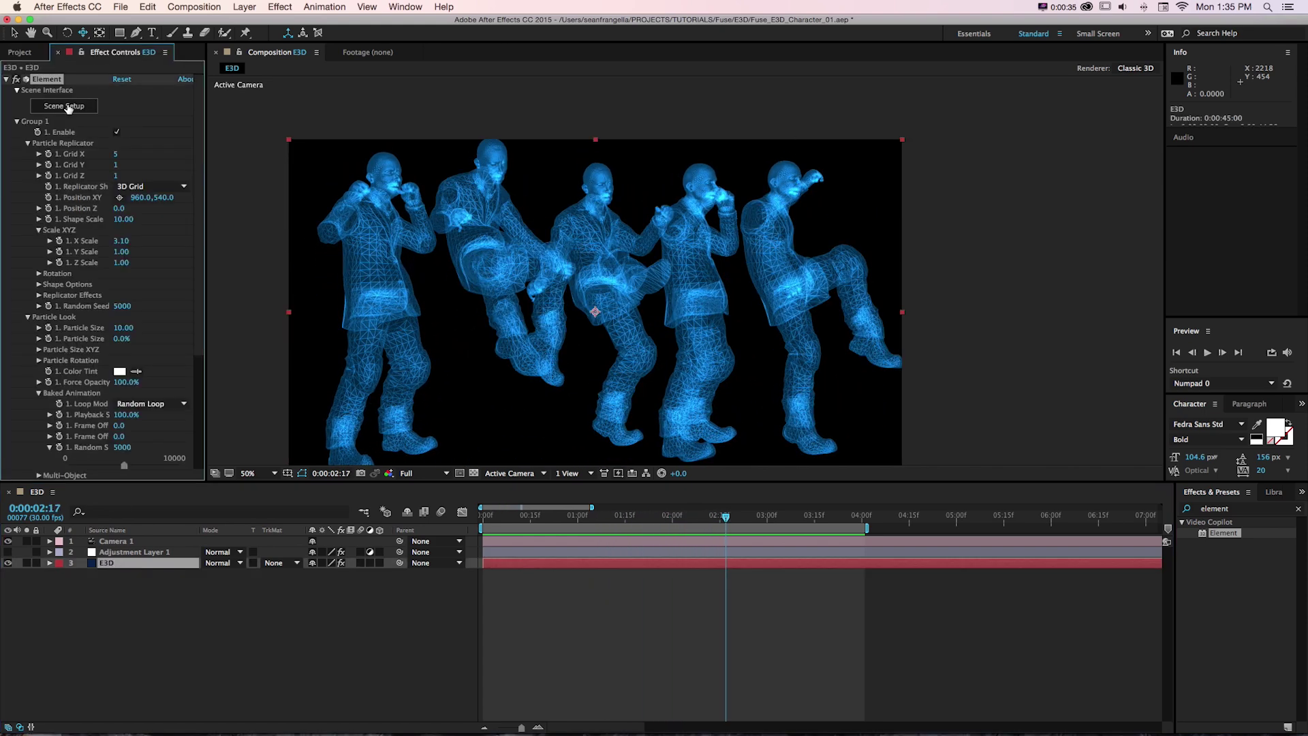
{"action": "left_click", "coordinate": [93, 111]}
{"action": "left_click_drag", "start_coordinate": [386, 226], "coordinate": [337, 222]}
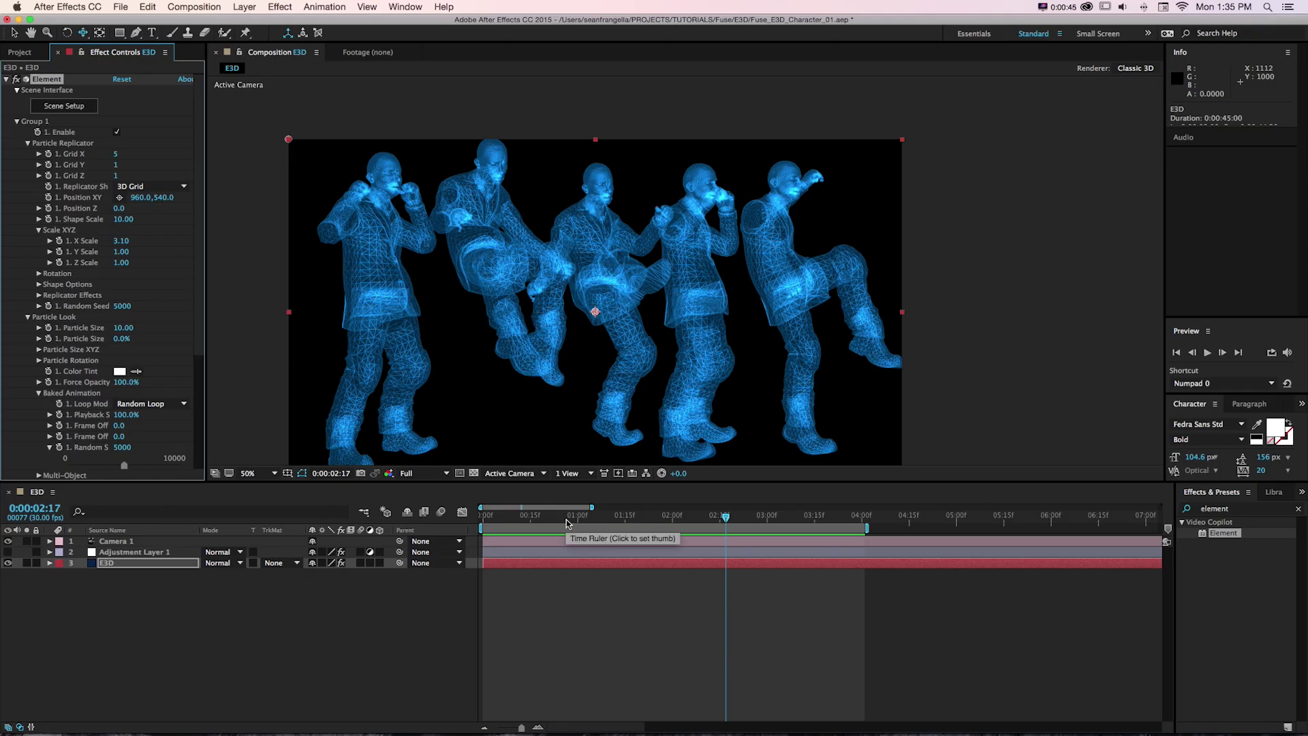
Step the zombies to 1:20, undo a camera orbit, and RAM-preview the comp before switching to Cinema 4D
{"action": "mouse_move", "coordinate": [566, 523]}
{"action": "left_mouse_down"}
{"action": "mouse_move", "coordinate": [538, 523]}
{"action": "mouse_move", "coordinate": [584, 518]}
{"action": "left_mouse_up"}
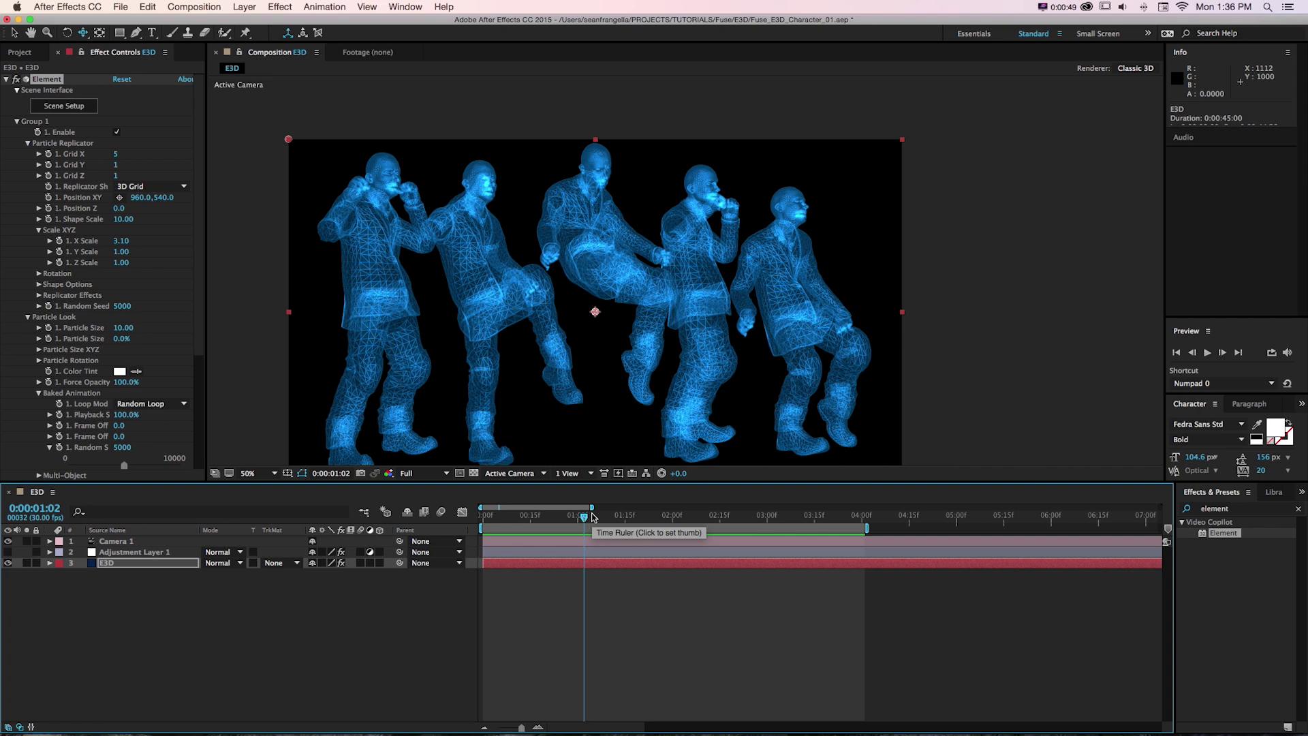
{"action": "left_click_drag", "start_coordinate": [592, 518], "coordinate": [639, 515]}
{"action": "left_click_drag", "start_coordinate": [651, 341], "coordinate": [617, 339]}
{"action": "key", "text": "ctrl+z"}
{"action": "key", "text": "space"}
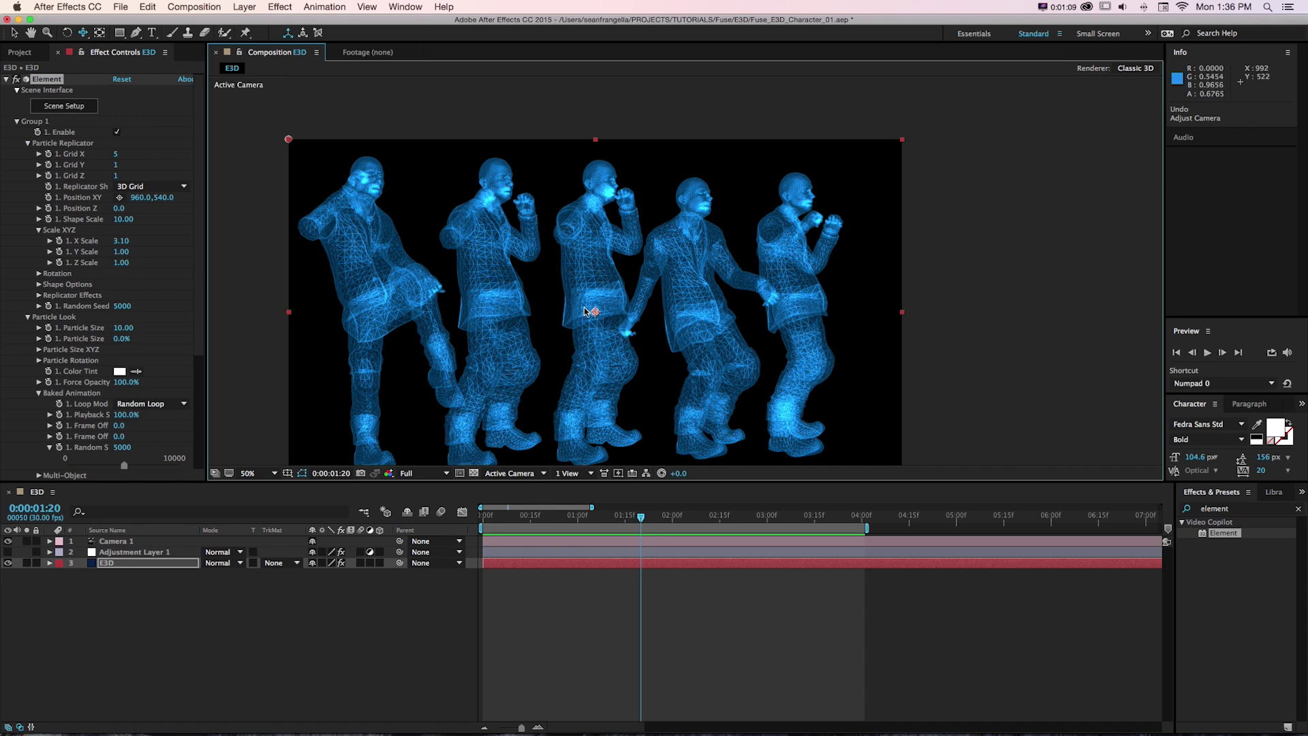
{"action": "key", "text": "super+Tab"}
Scrub and play the Cinema 4D zombie's kick, then switch to Adobe Fuse
{"action": "left_click_drag", "start_coordinate": [97, 605], "coordinate": [710, 604]}
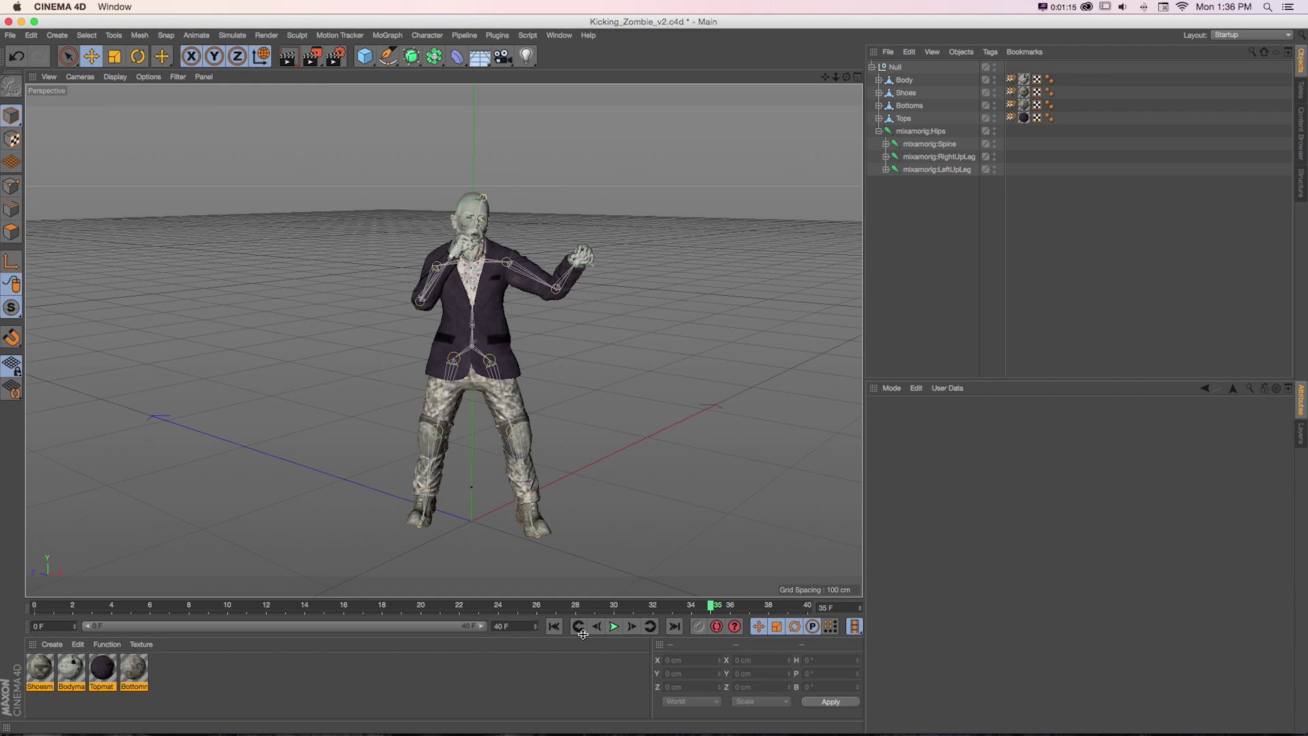
{"action": "left_click", "coordinate": [614, 627]}
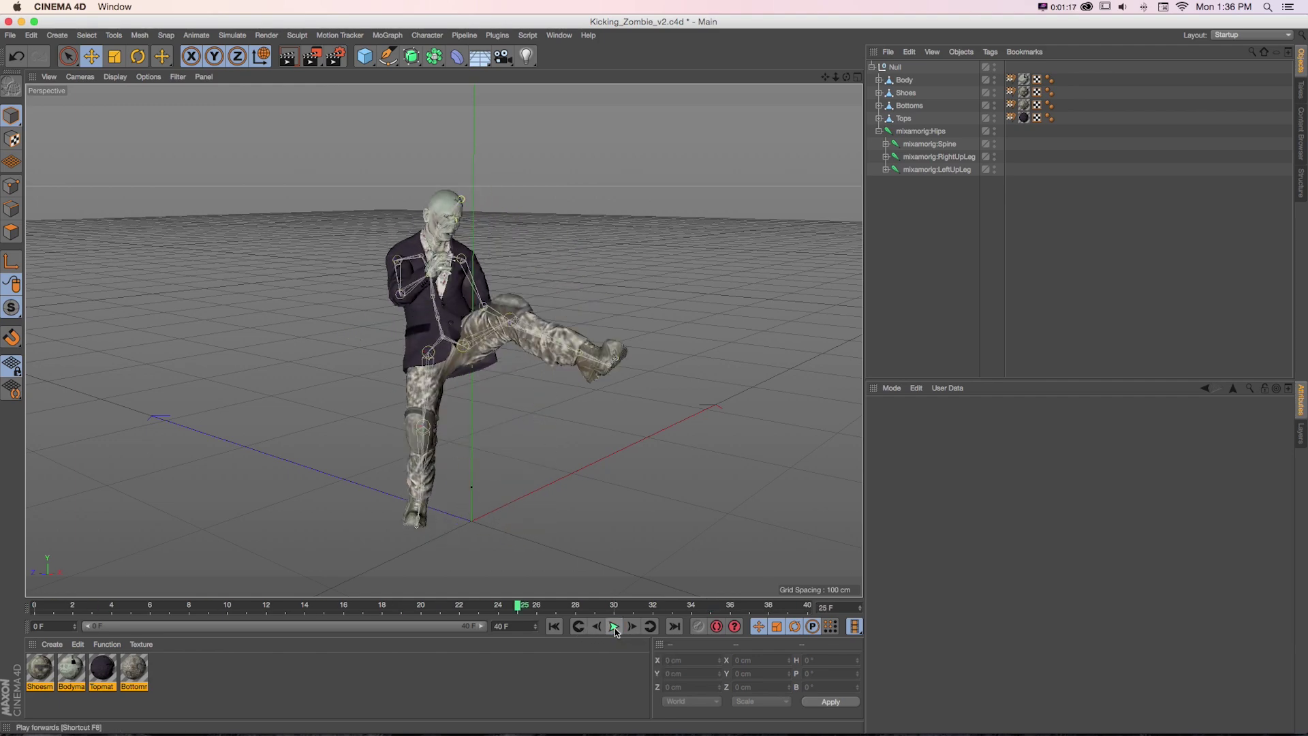
{"action": "left_click", "coordinate": [615, 629]}
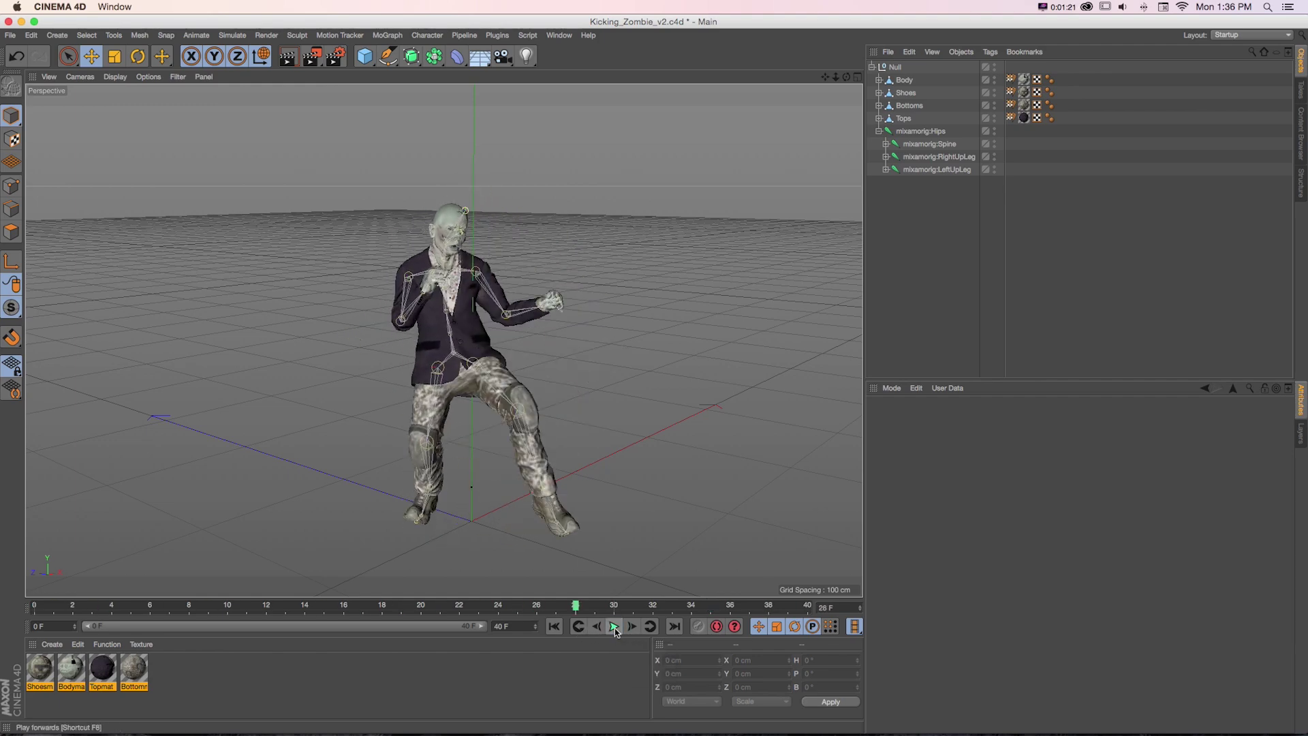
{"action": "left_click_drag", "start_coordinate": [576, 605], "coordinate": [77, 605]}
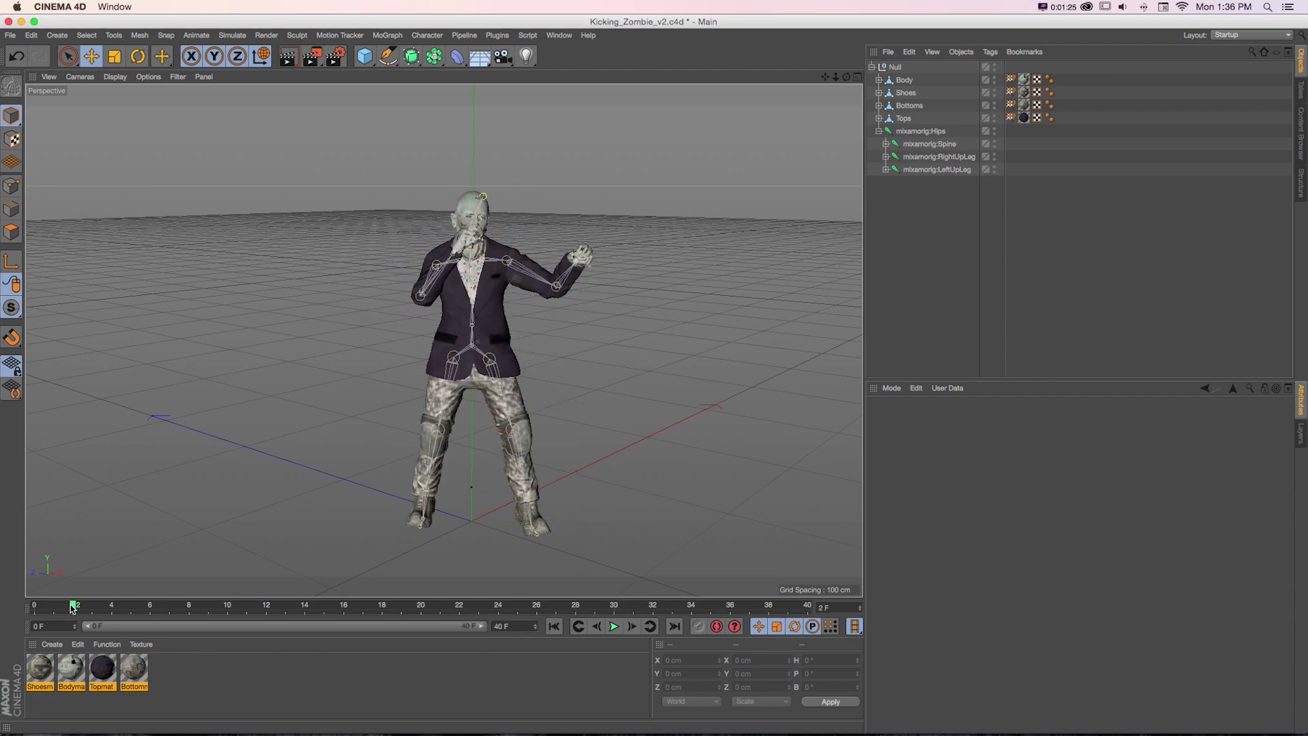
{"action": "left_click_drag", "start_coordinate": [73, 606], "coordinate": [461, 605]}
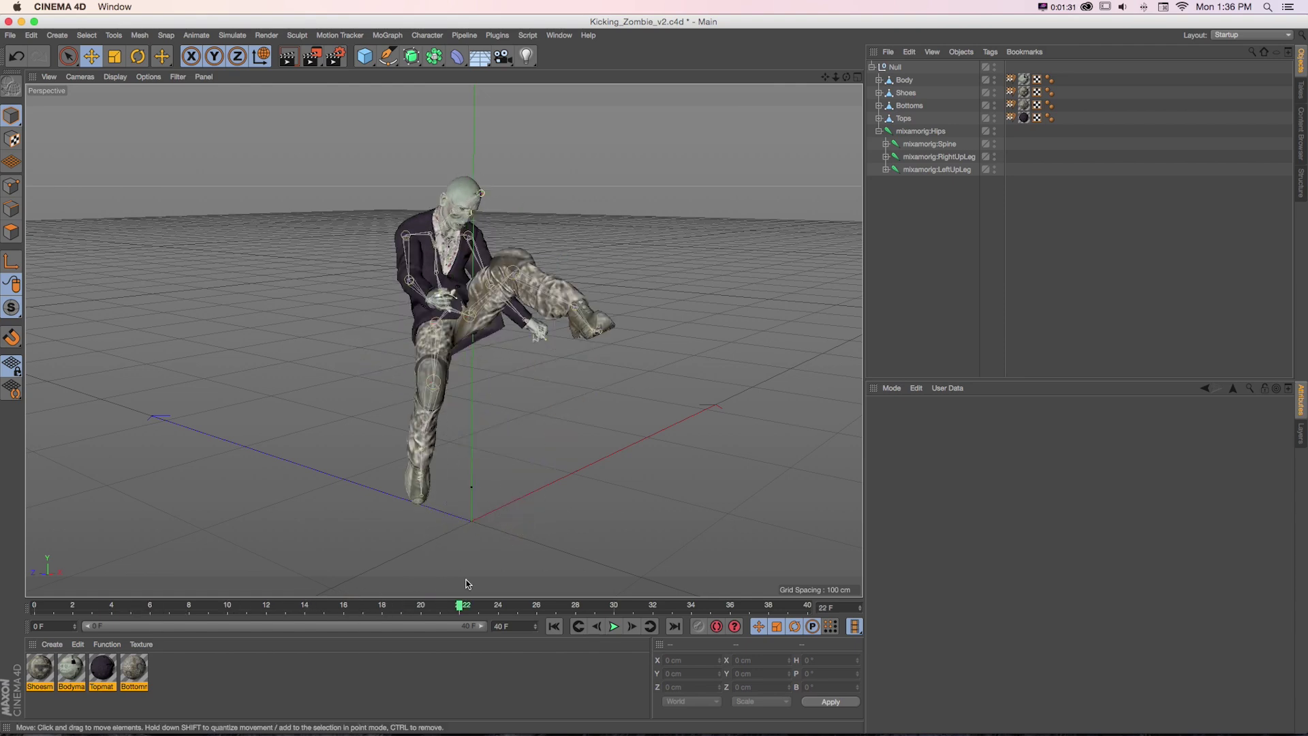
{"action": "key", "text": "super+Tab"}
{"action": "key", "text": "super+Tab"}
{"action": "key", "text": "super+Tab"}
{"action": "key", "text": "super+Tab"}
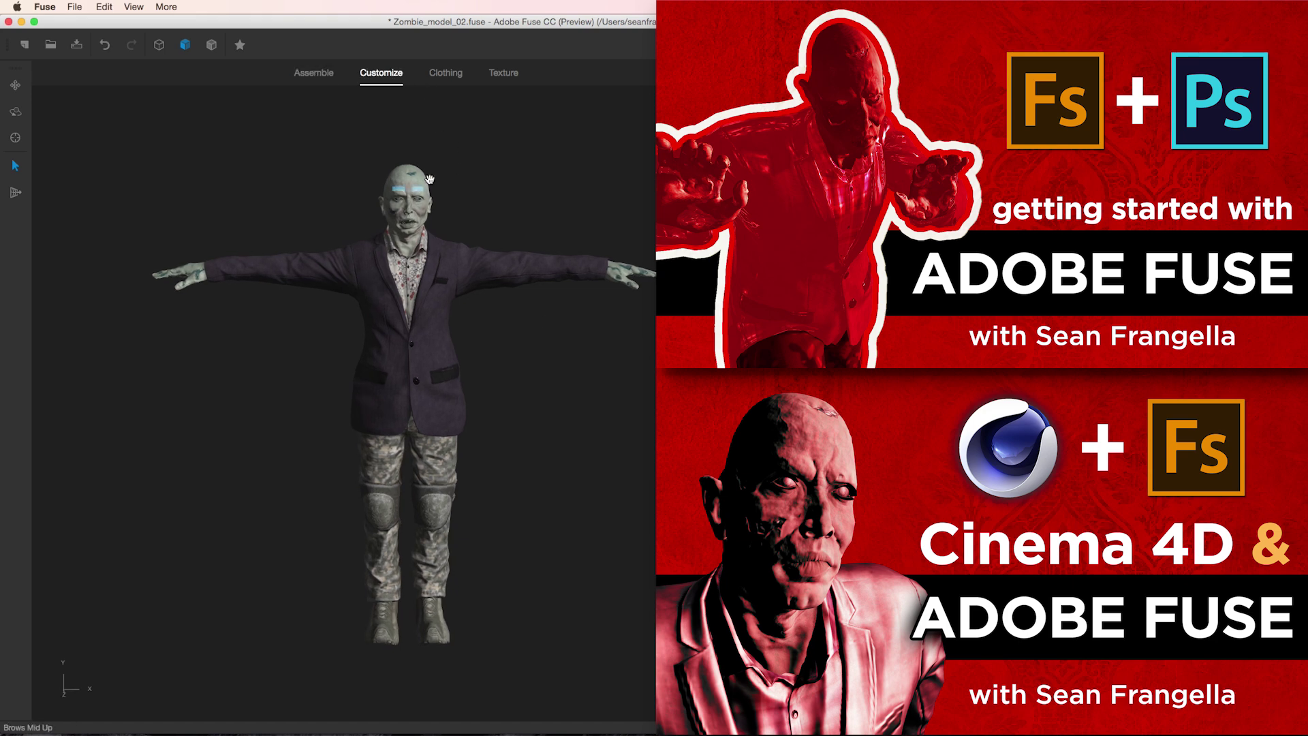
Look over Mixamo's Kicking animation, then return to the Cinema 4D zombie scene
{"action": "key", "text": "super+Tab"}
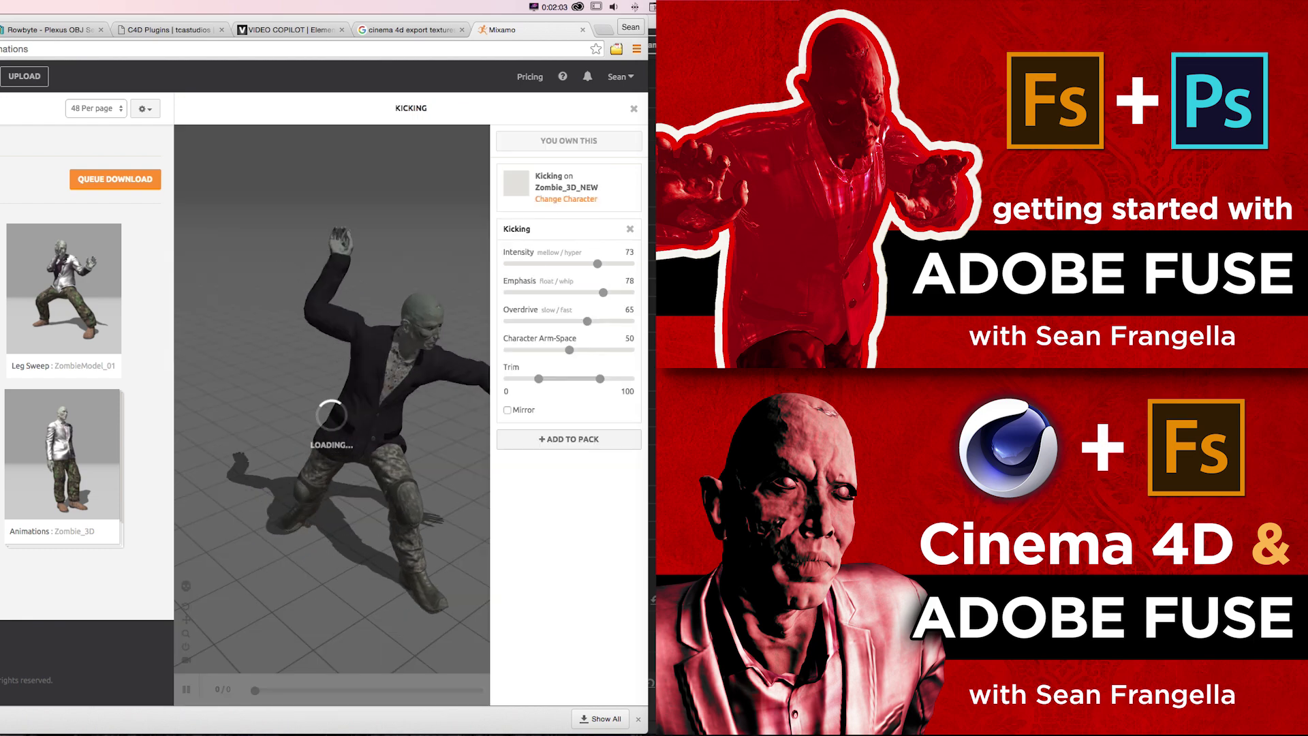
{"action": "key", "text": "super+Tab"}
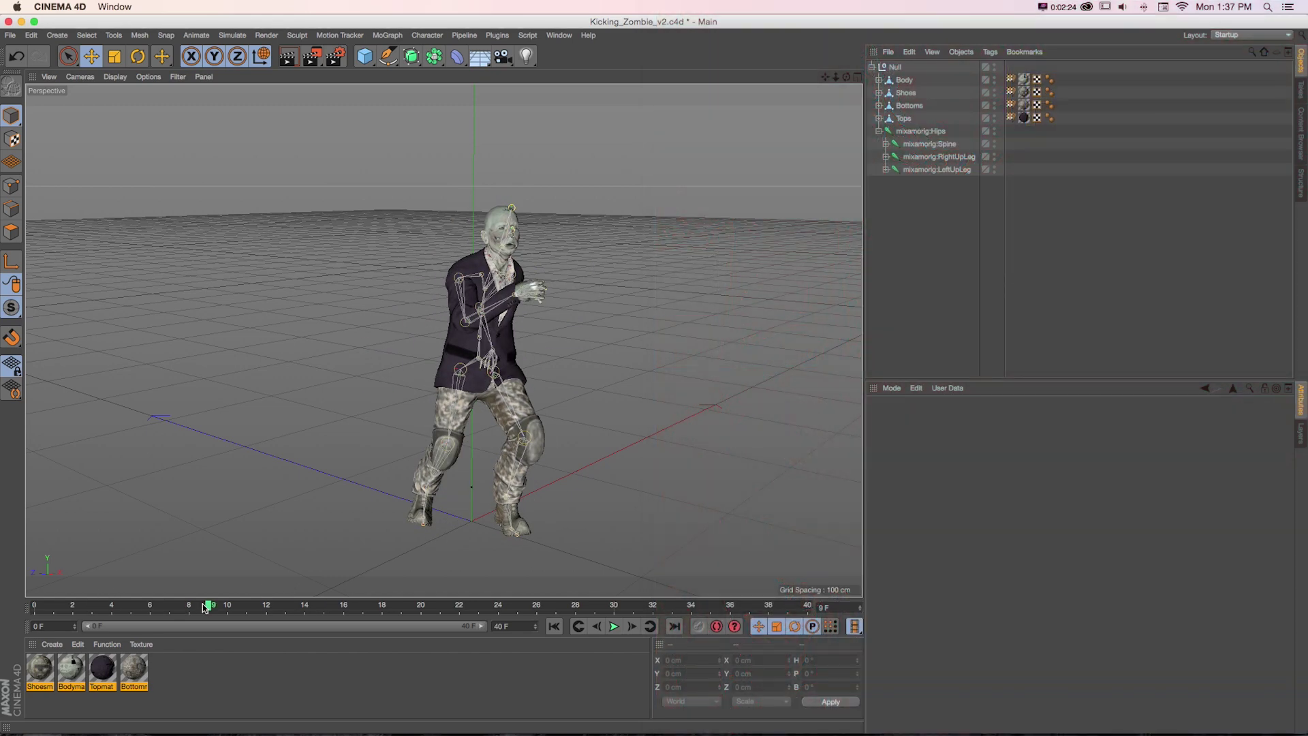
Back in After Effects, scrub the zombies' kicks through 2:07 to 2:29, then start a new composition
{"action": "key", "text": "super+Tab"}
{"action": "key", "text": "super+Tab"}
{"action": "key", "text": "super+Tab"}
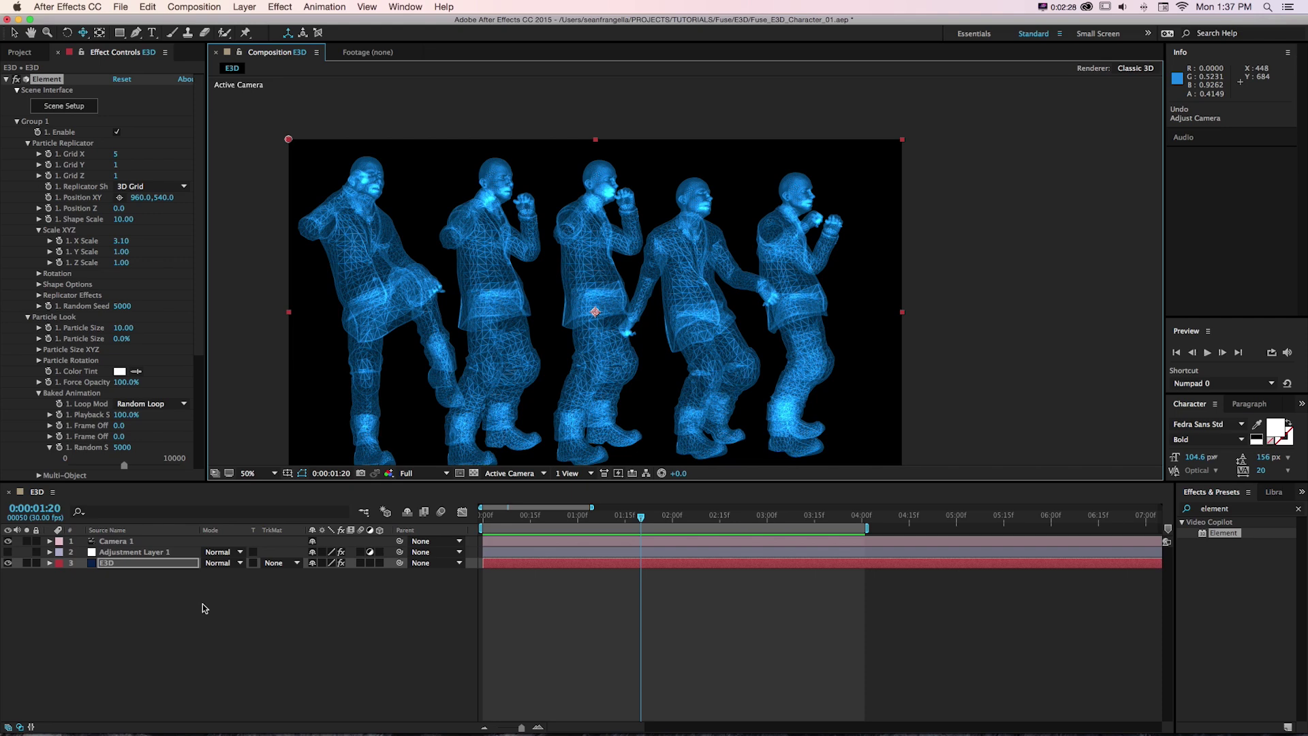
{"action": "left_click_drag", "start_coordinate": [521, 519], "coordinate": [694, 519]}
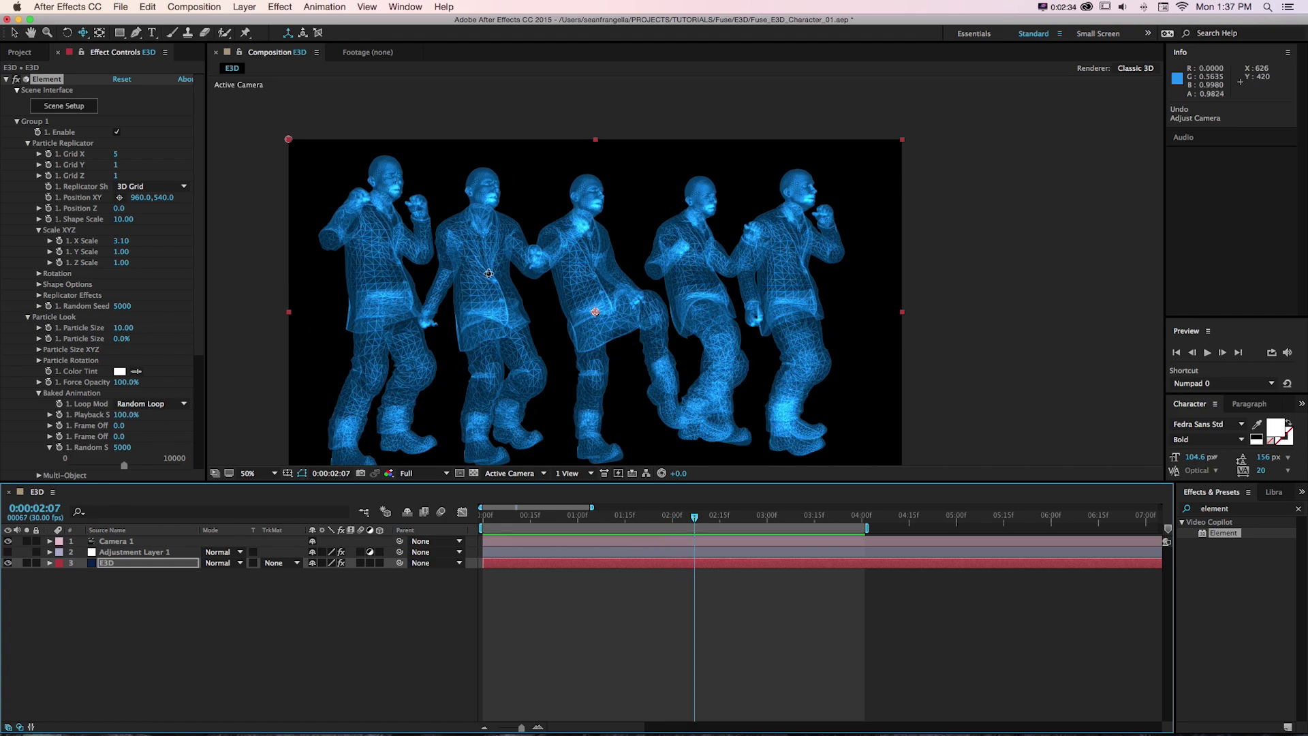
{"action": "left_click_drag", "start_coordinate": [534, 519], "coordinate": [696, 518]}
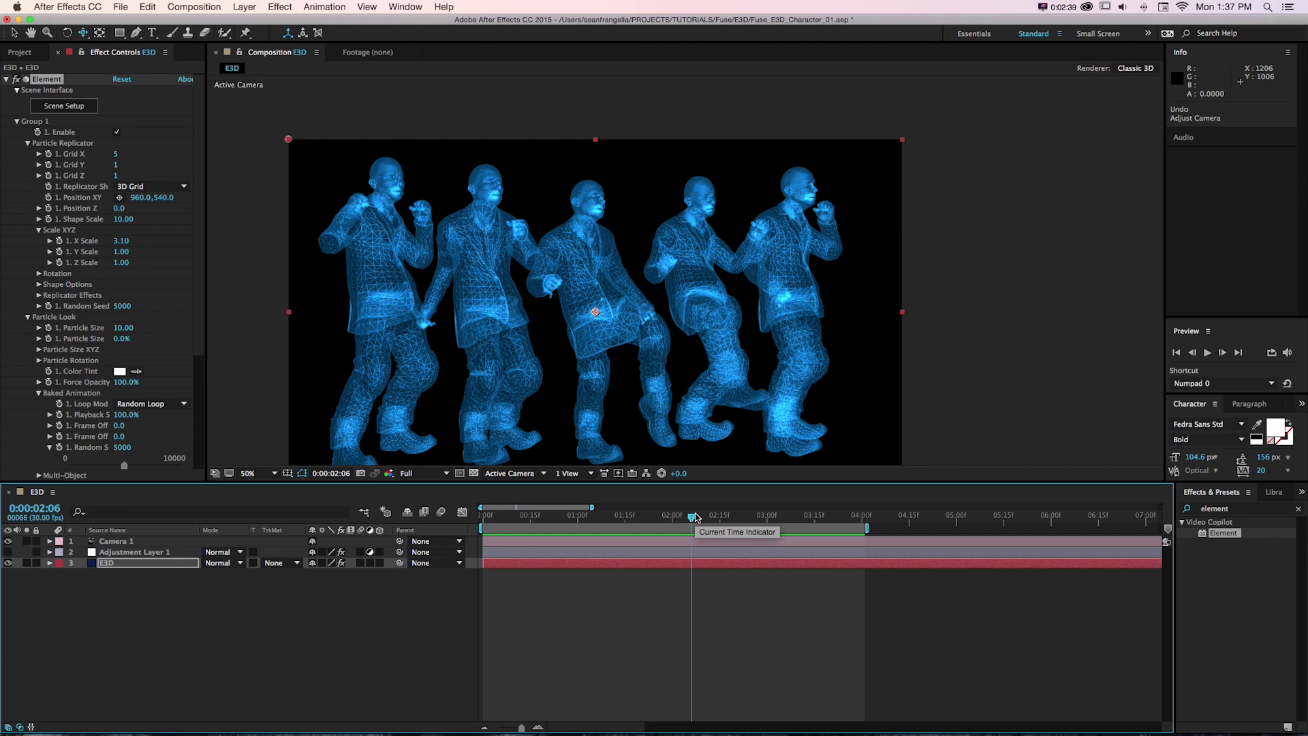
{"action": "left_click_drag", "start_coordinate": [695, 518], "coordinate": [763, 516]}
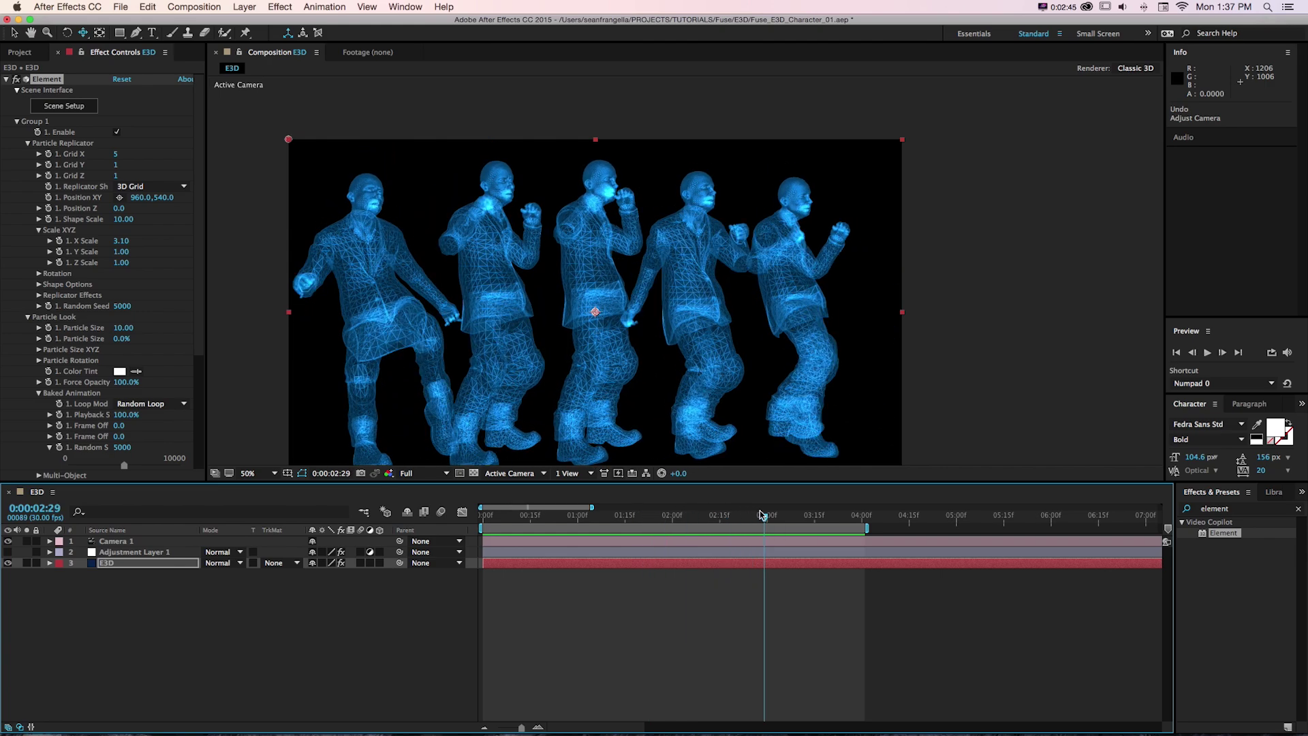
{"action": "key", "text": "super+k"}
Create the E3D comp and an E3D solid, apply Element, and open its Scene Setup
{"action": "type", "text": "E"}
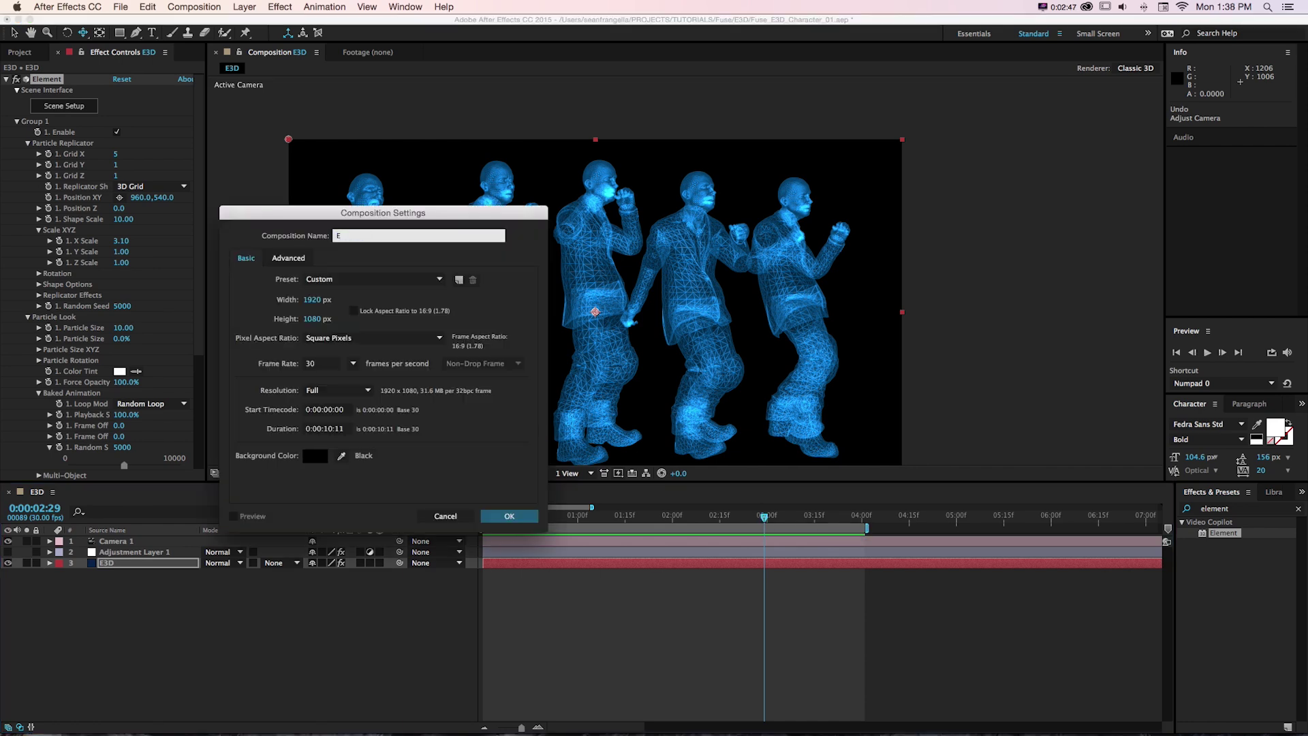
{"action": "type", "text": "3D"}
{"action": "key", "text": "Return"}
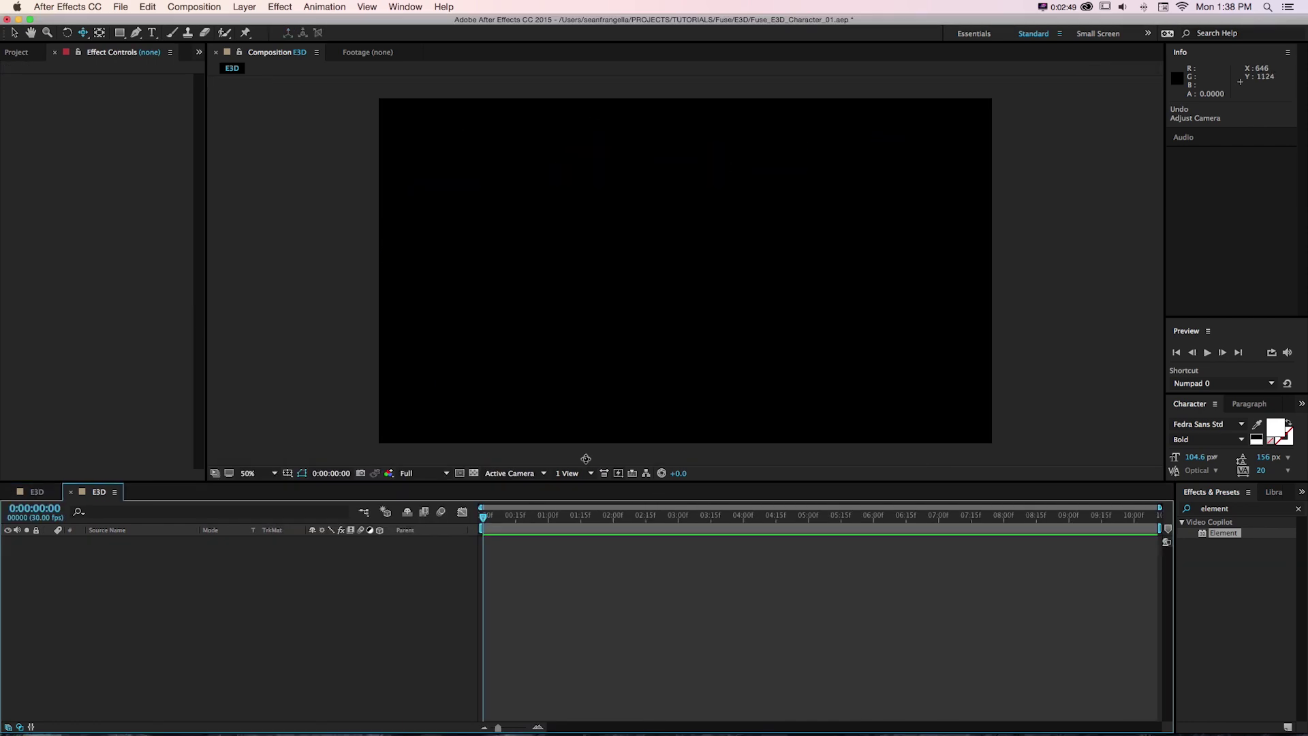
{"action": "key", "text": "super+y"}
{"action": "type", "text": "E3"}
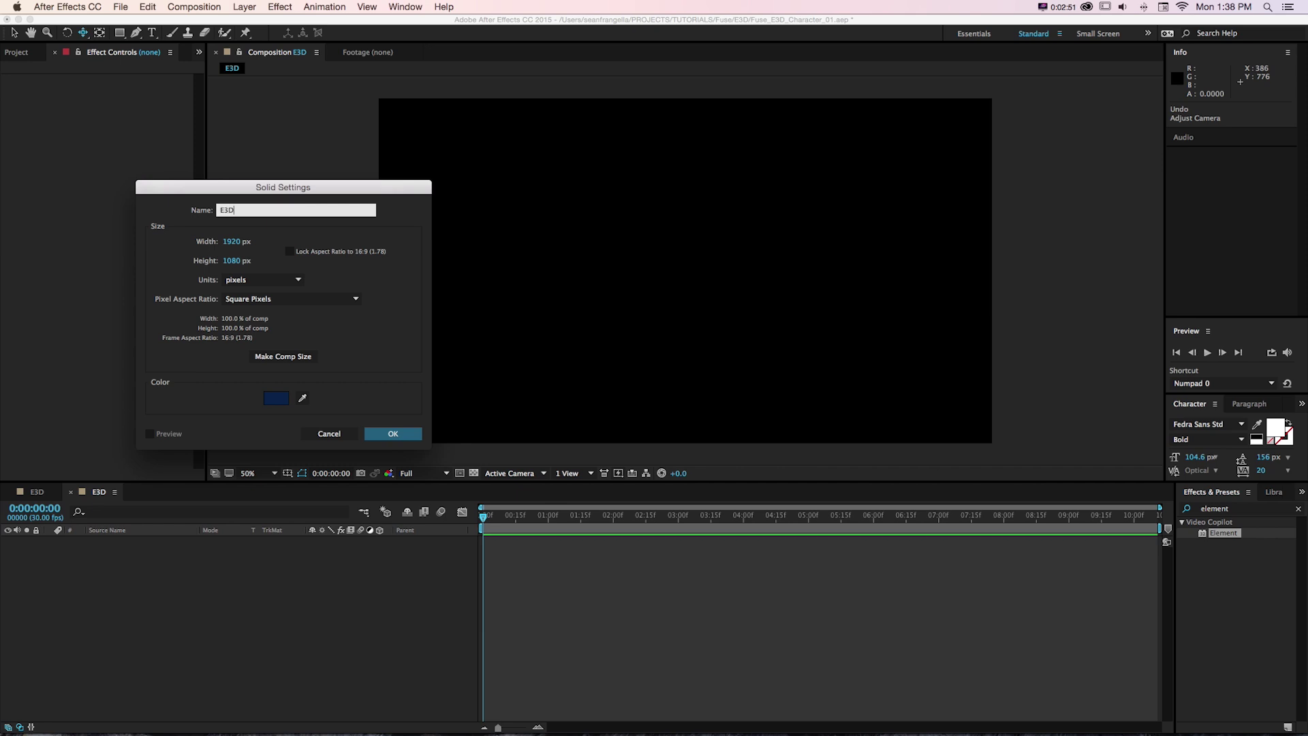
{"action": "type", "text": "D"}
{"action": "key", "text": "Return"}
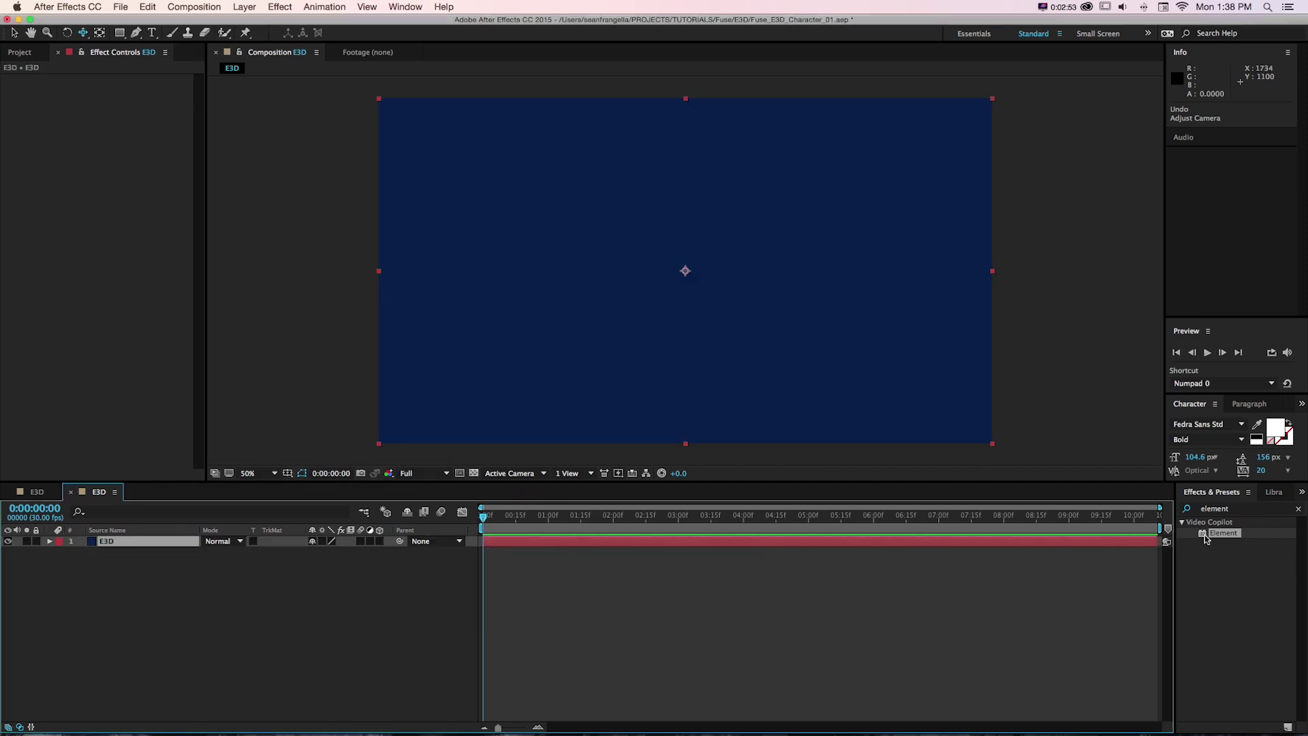
{"action": "left_click_drag", "start_coordinate": [1206, 538], "coordinate": [95, 544]}
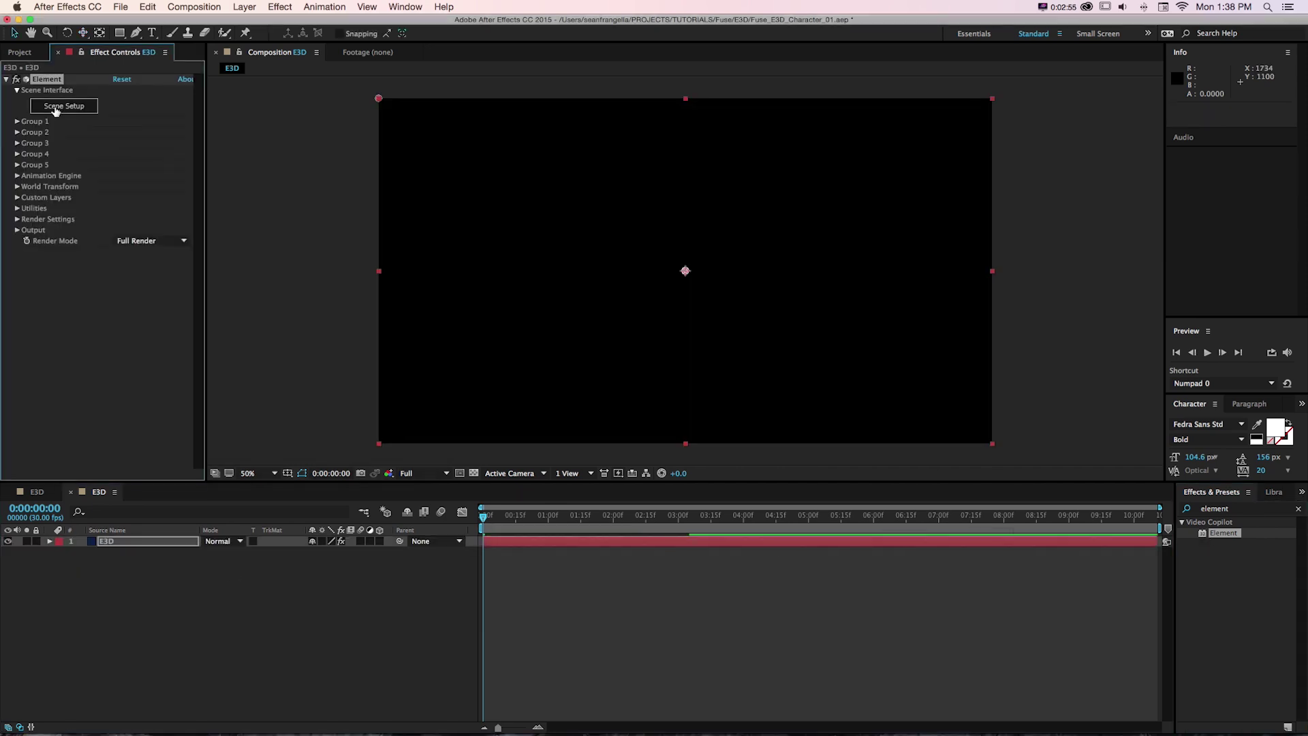
{"action": "left_click", "coordinate": [55, 107]}
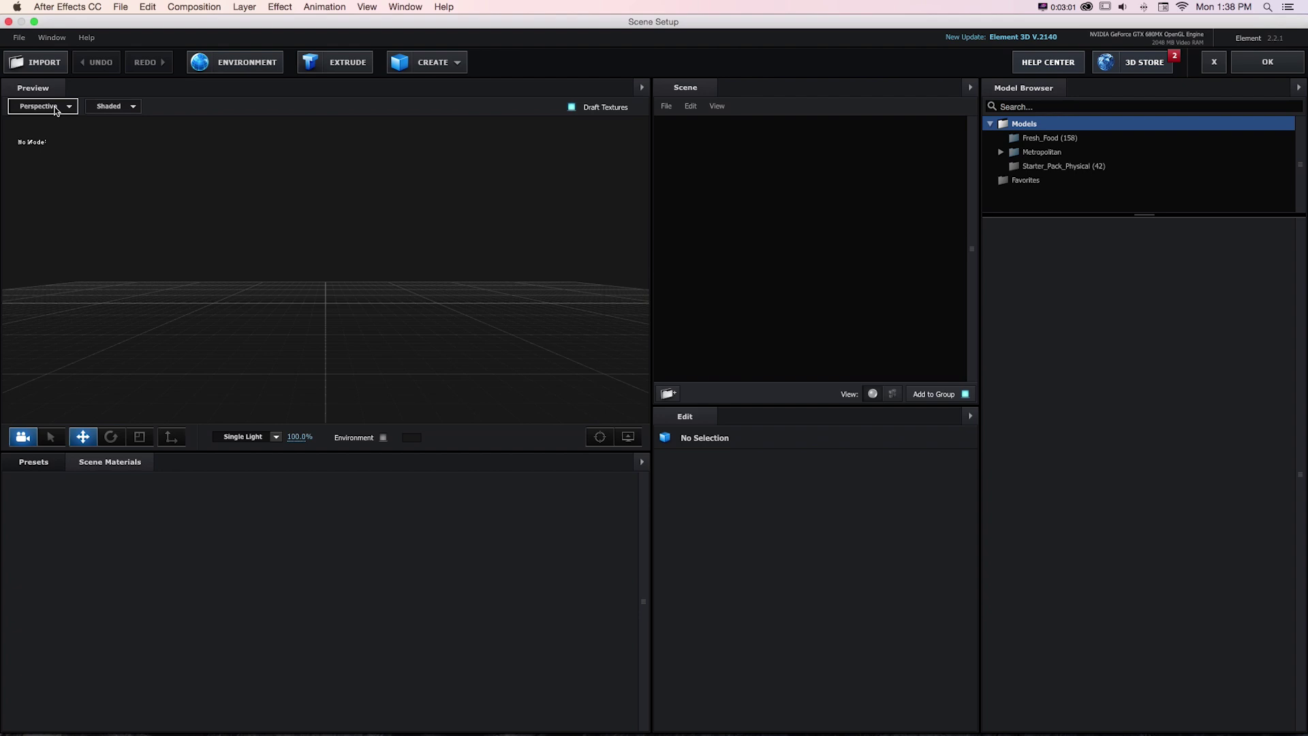
Check the C4D zombie's frames 9–20, then begin a 3D object import in Scene Setup
{"action": "key", "text": "super+Tab"}
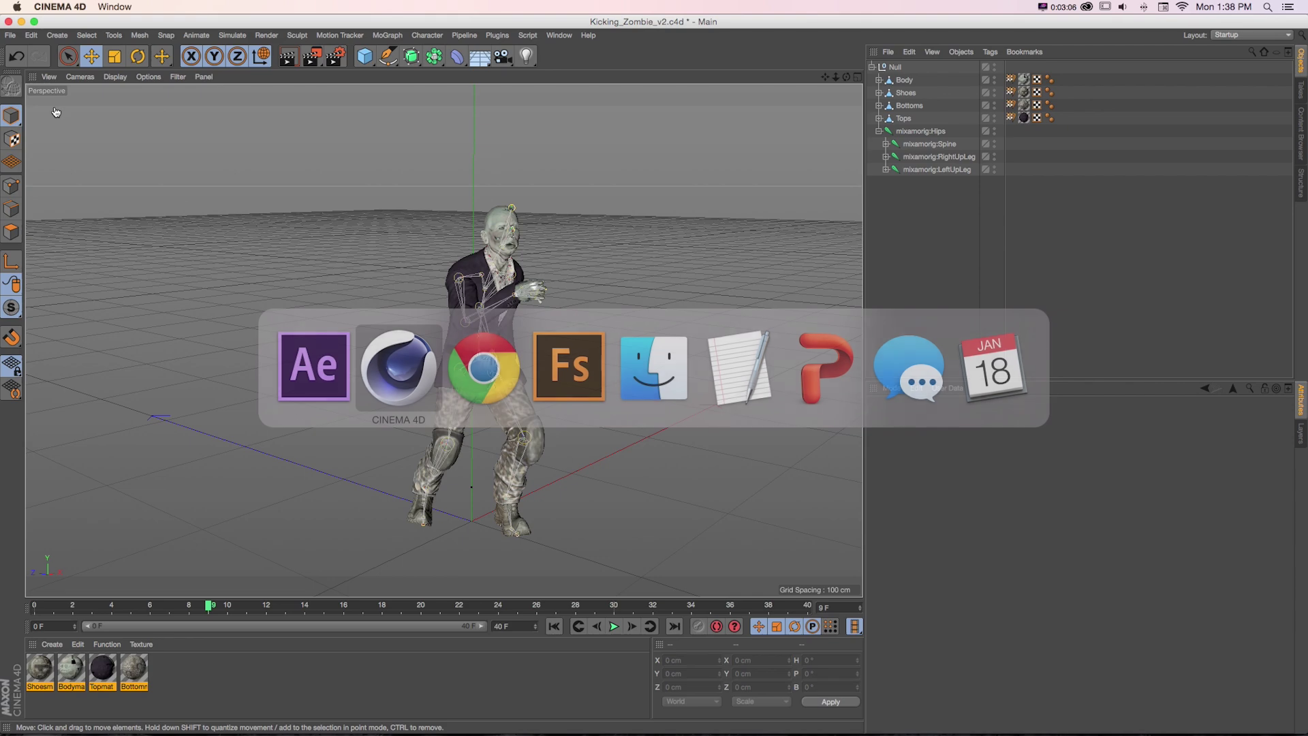
{"action": "left_click_drag", "start_coordinate": [229, 598], "coordinate": [417, 598]}
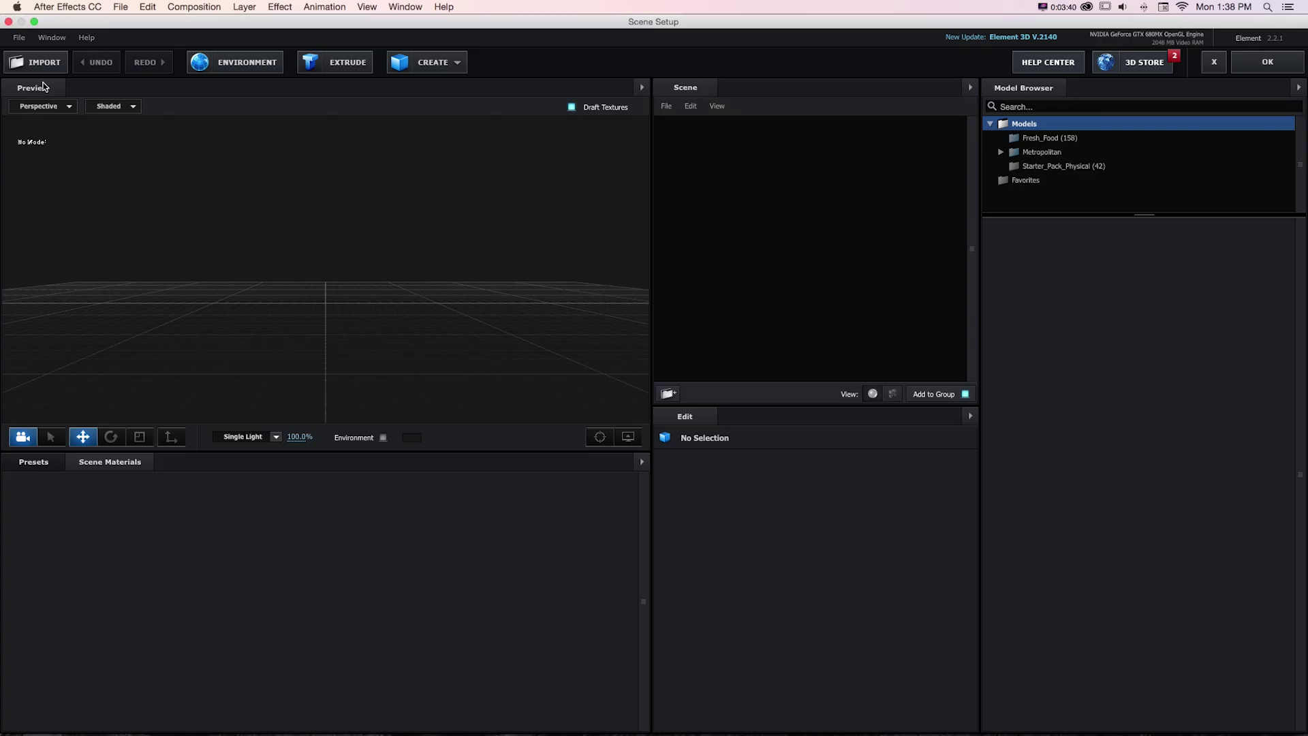
{"action": "left_click", "coordinate": [18, 37]}
{"action": "mouse_move", "coordinate": [41, 54]}
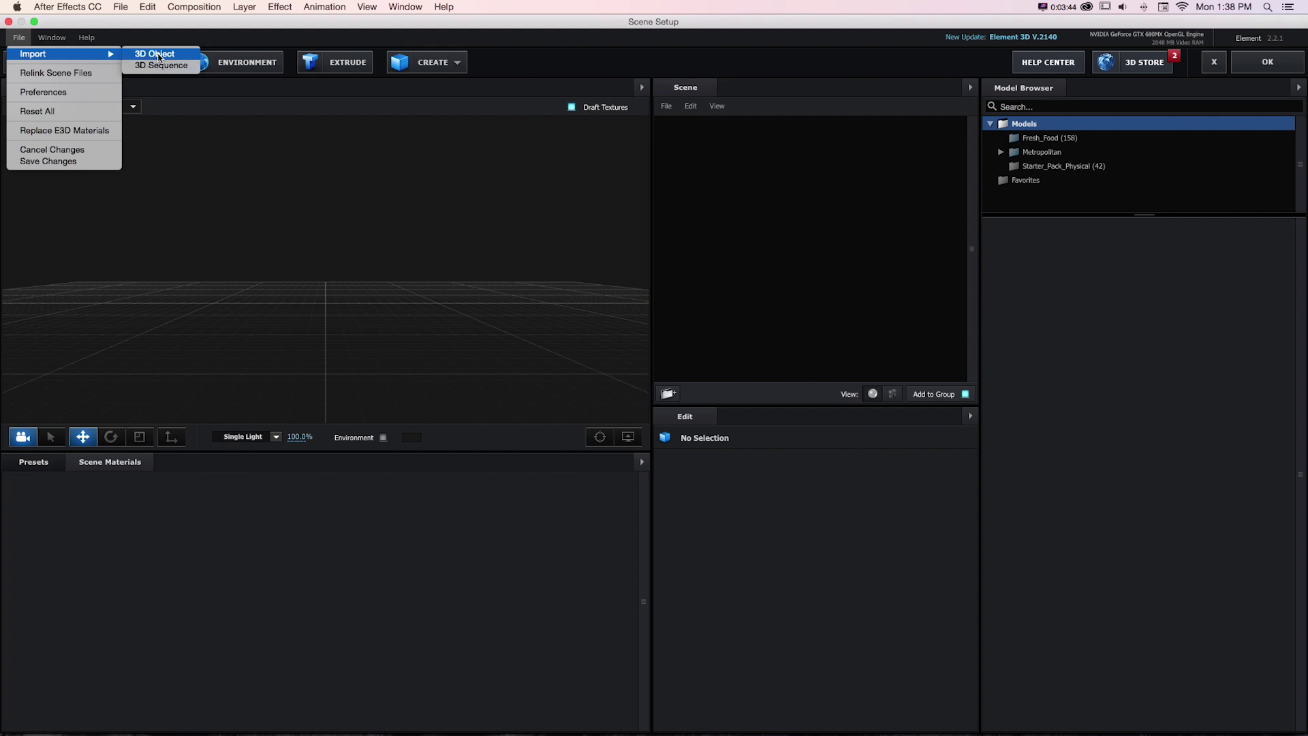
{"action": "left_click", "coordinate": [156, 54]}
{"action": "left_click_drag", "start_coordinate": [241, 44], "coordinate": [148, 42]}
Import Kicking_Zombie_v2.c4d with the default preferences and zoom the preview onto the zombie
{"action": "left_click", "coordinate": [280, 176]}
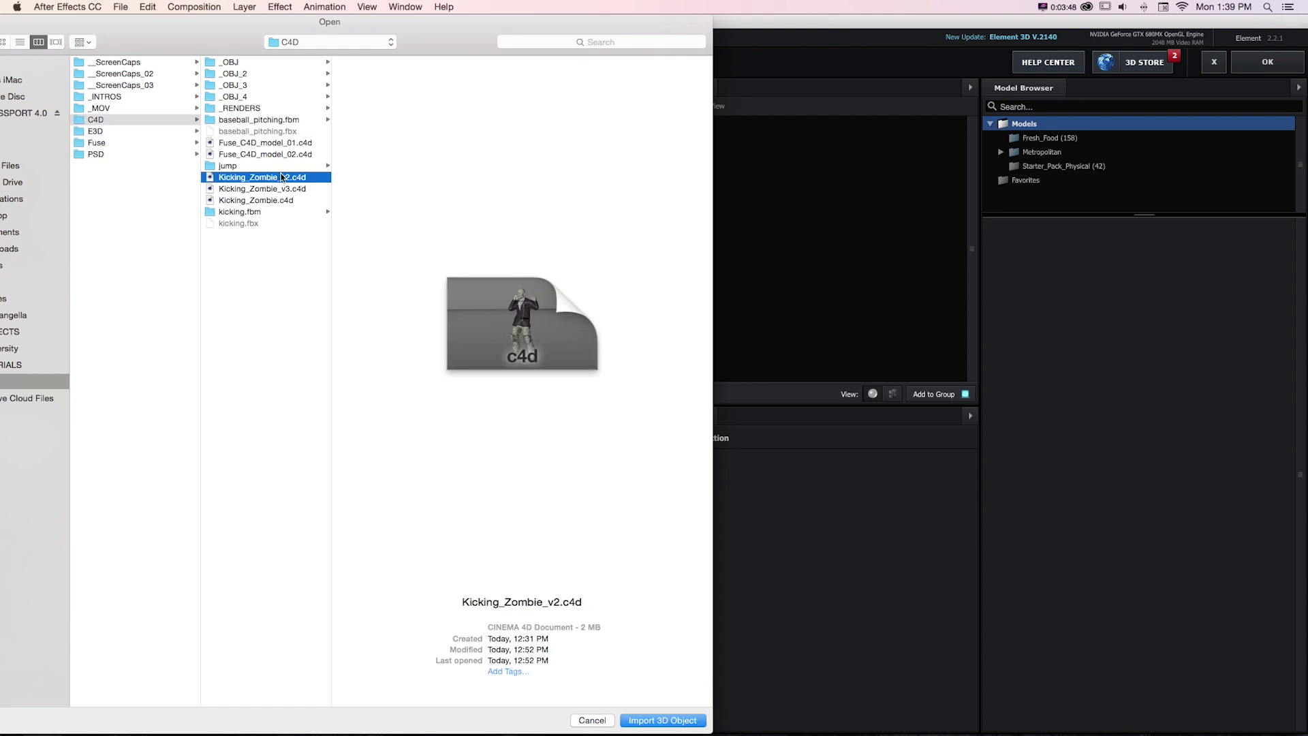
{"action": "left_click", "coordinate": [651, 721]}
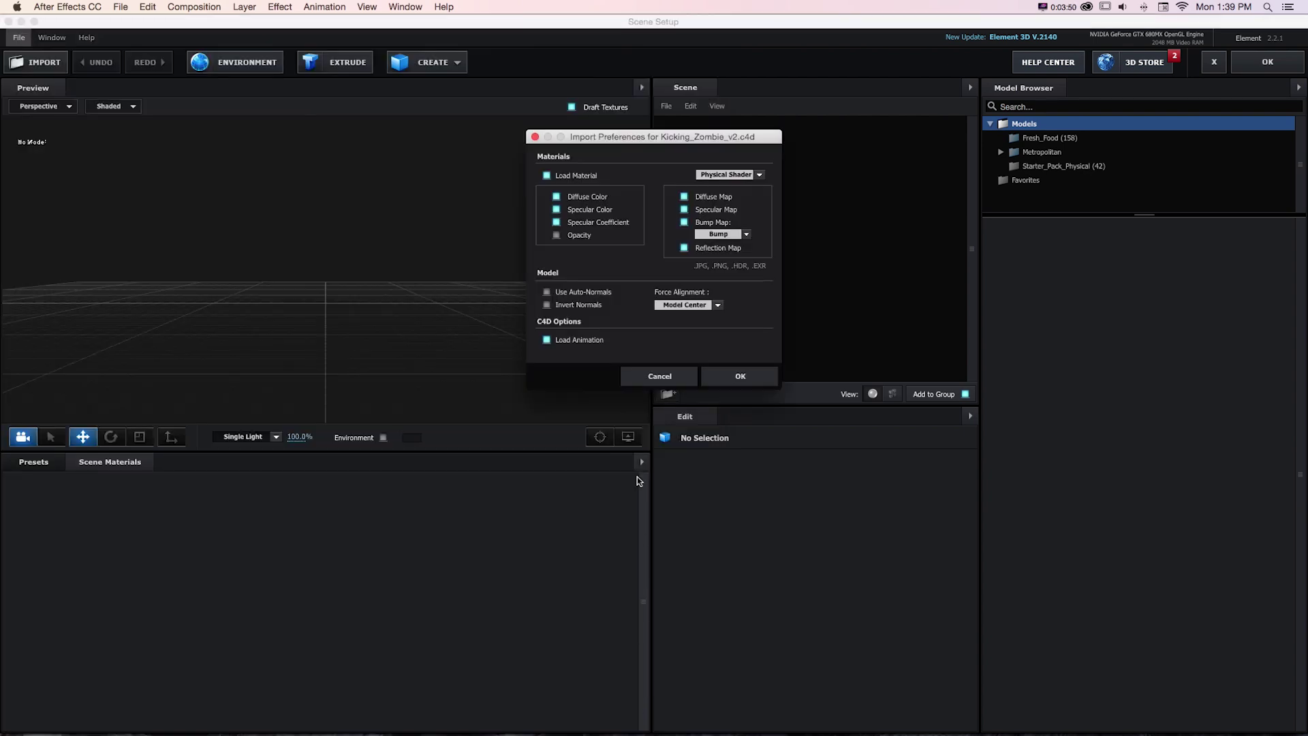
{"action": "left_click_drag", "start_coordinate": [595, 137], "coordinate": [418, 143]}
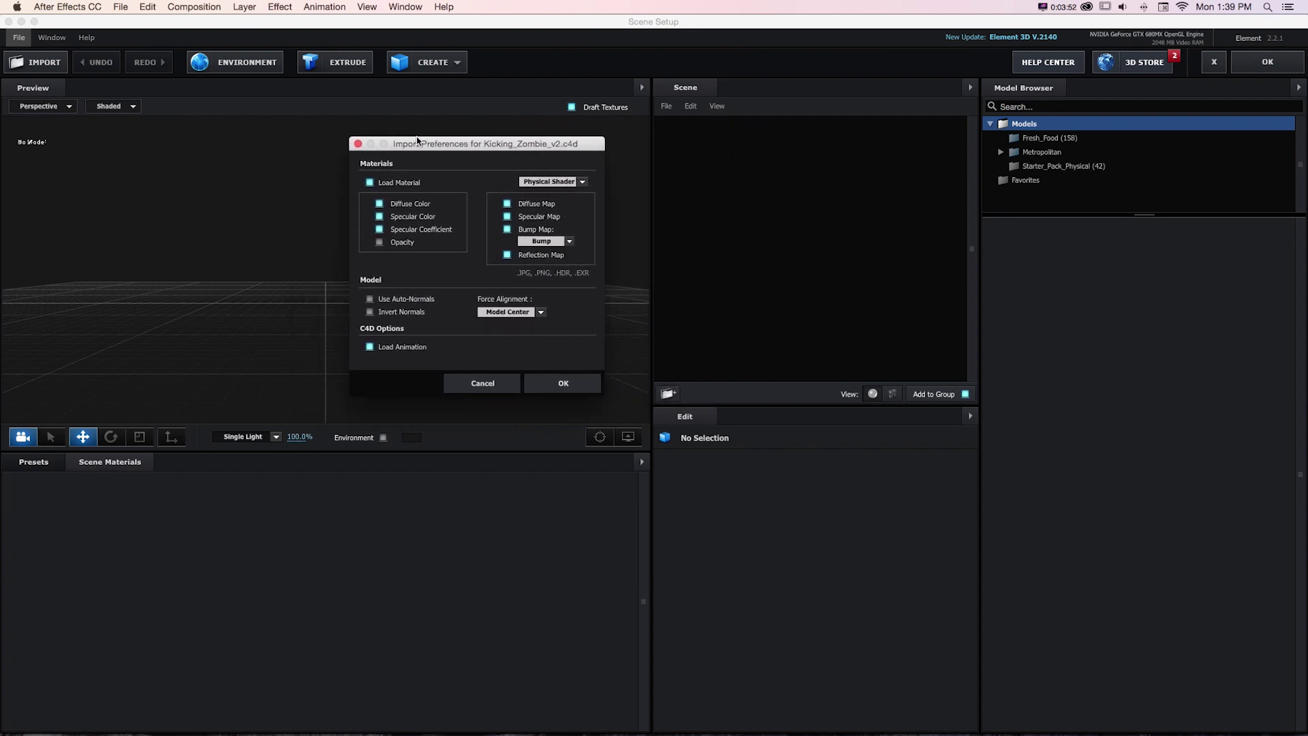
{"action": "left_click", "coordinate": [552, 384]}
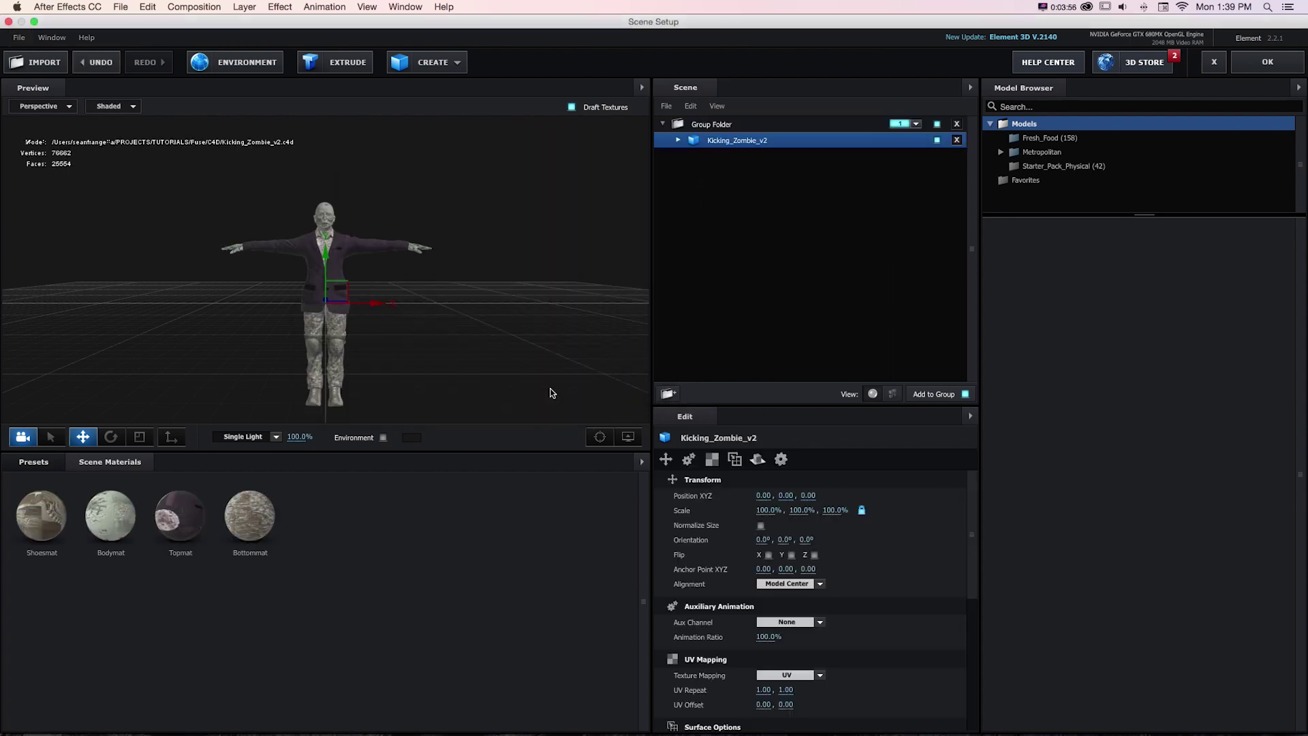
{"action": "left_click_drag", "start_coordinate": [461, 194], "coordinate": [493, 211]}
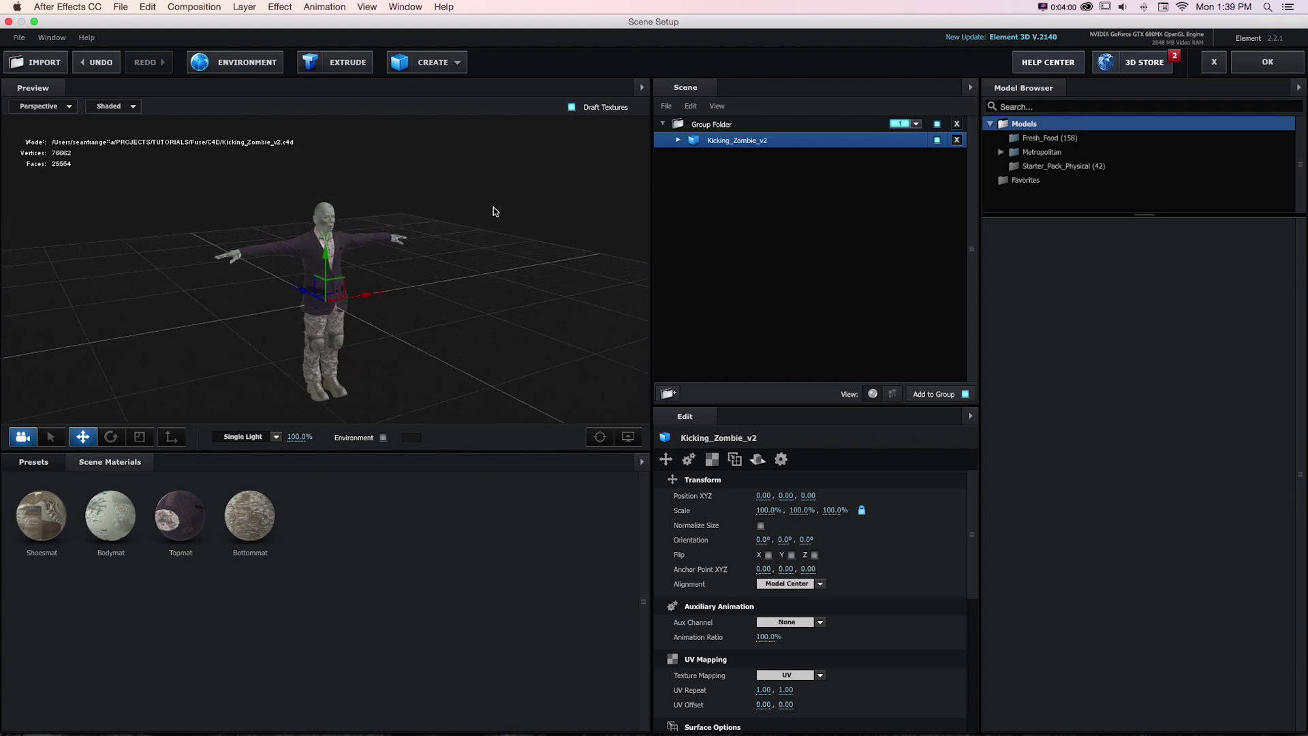
{"action": "scroll", "coordinate": [442, 225], "scroll_direction": "up", "scroll_amount": 2}
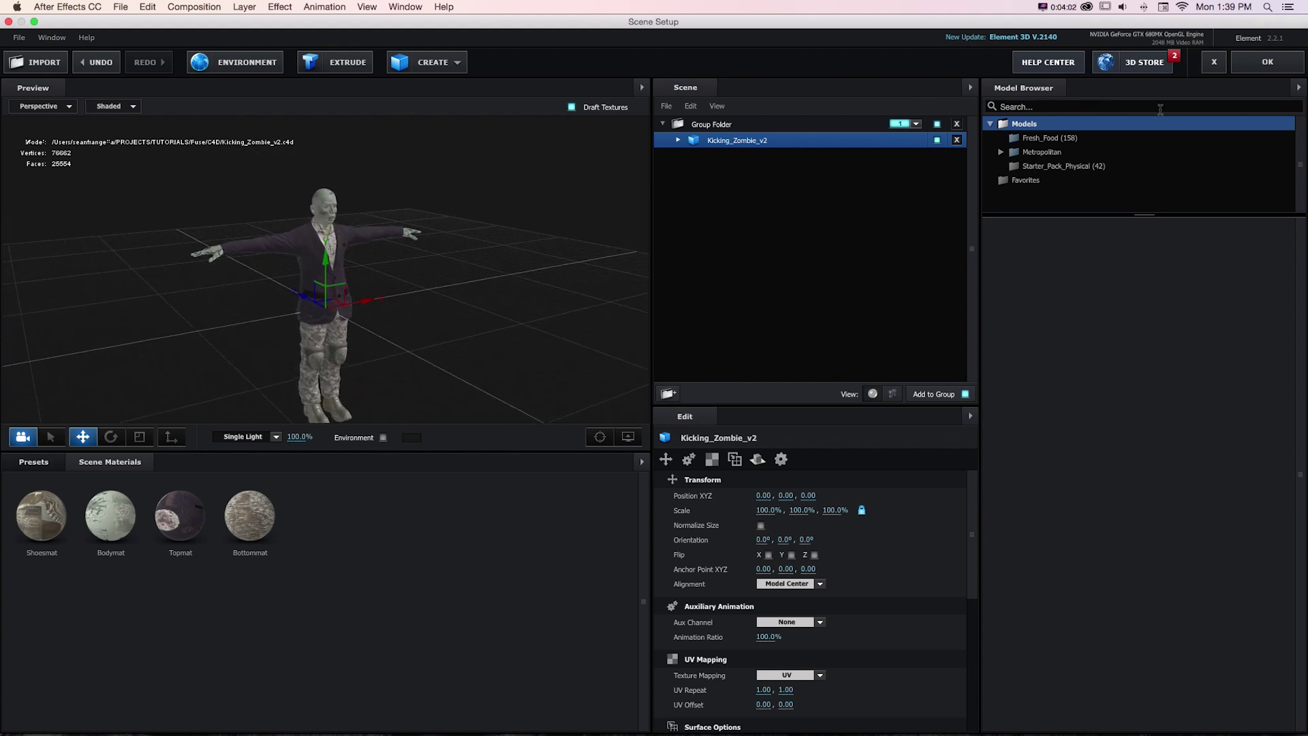
Apply the scene setup, add Camera 1, and orbit it to turn the zombie
{"action": "left_click", "coordinate": [1267, 62]}
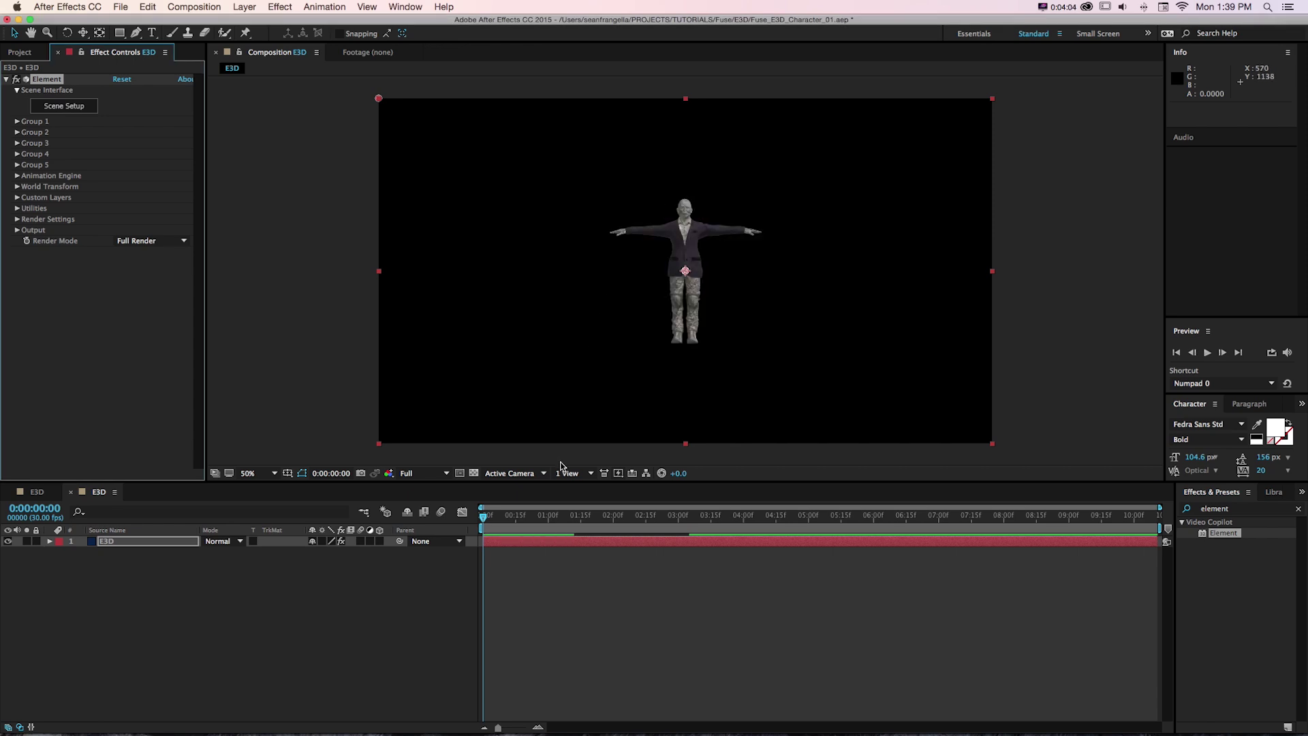
{"action": "key", "text": "super+alt+shift+c"}
{"action": "key", "text": "Return"}
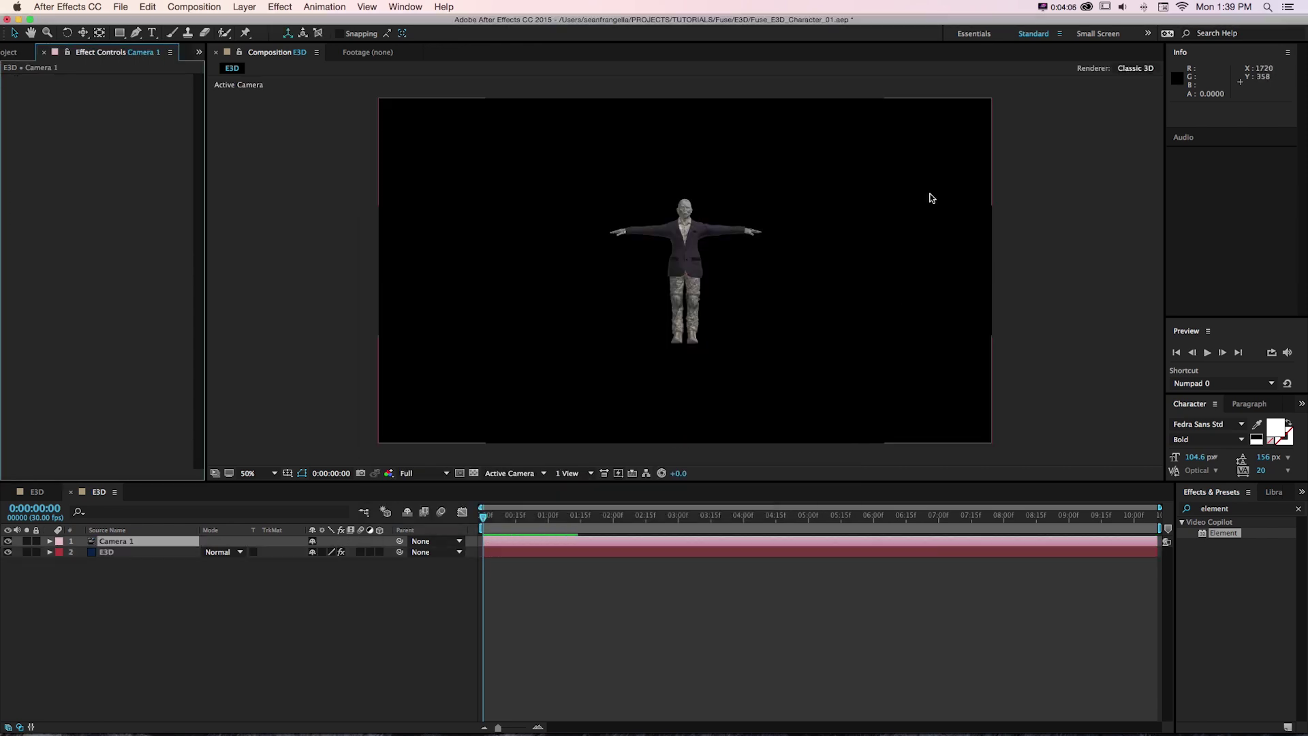
{"action": "key", "text": "c"}
{"action": "left_click_drag", "start_coordinate": [692, 251], "coordinate": [635, 257]}
Move 20 frames into the animation and reveal the E3D layer's Element effect settings
{"action": "key", "text": "c"}
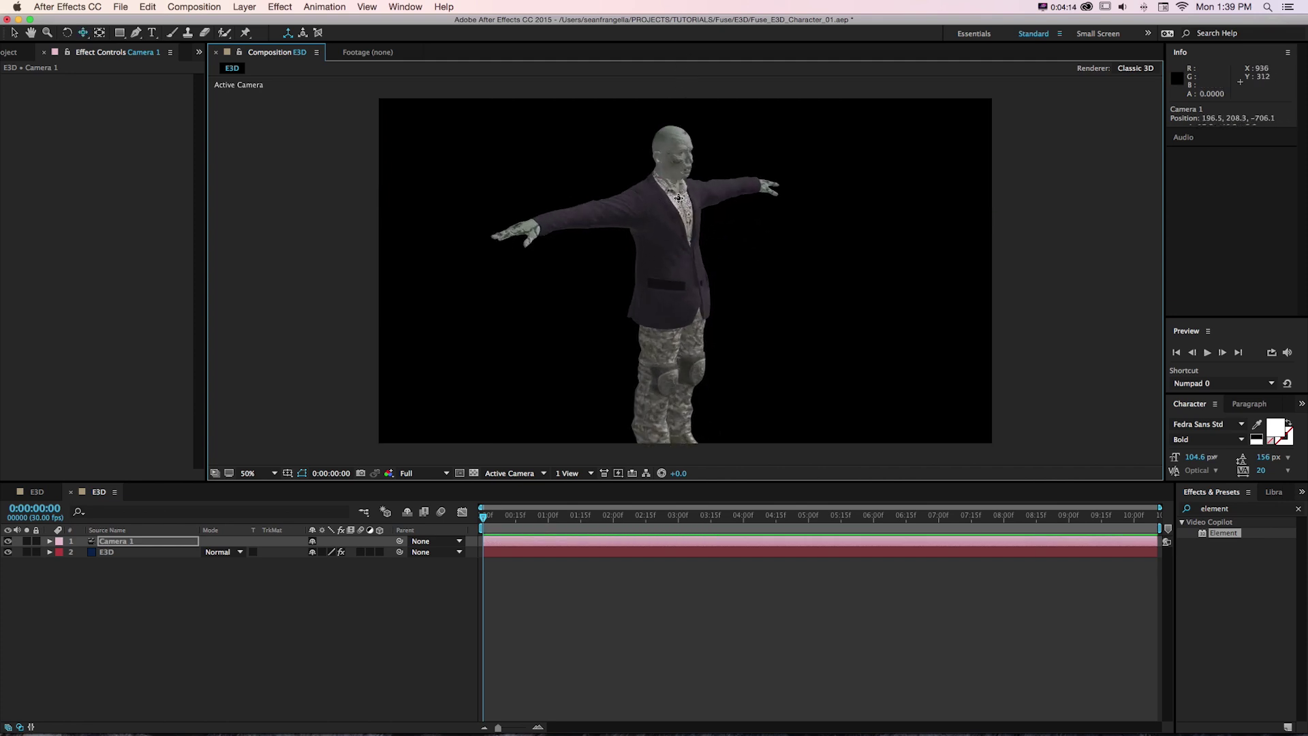
{"action": "mouse_move", "coordinate": [504, 516]}
{"action": "left_mouse_down"}
{"action": "mouse_move", "coordinate": [697, 518]}
{"action": "mouse_move", "coordinate": [485, 517]}
{"action": "left_mouse_up"}
{"action": "left_click", "coordinate": [9, 52]}
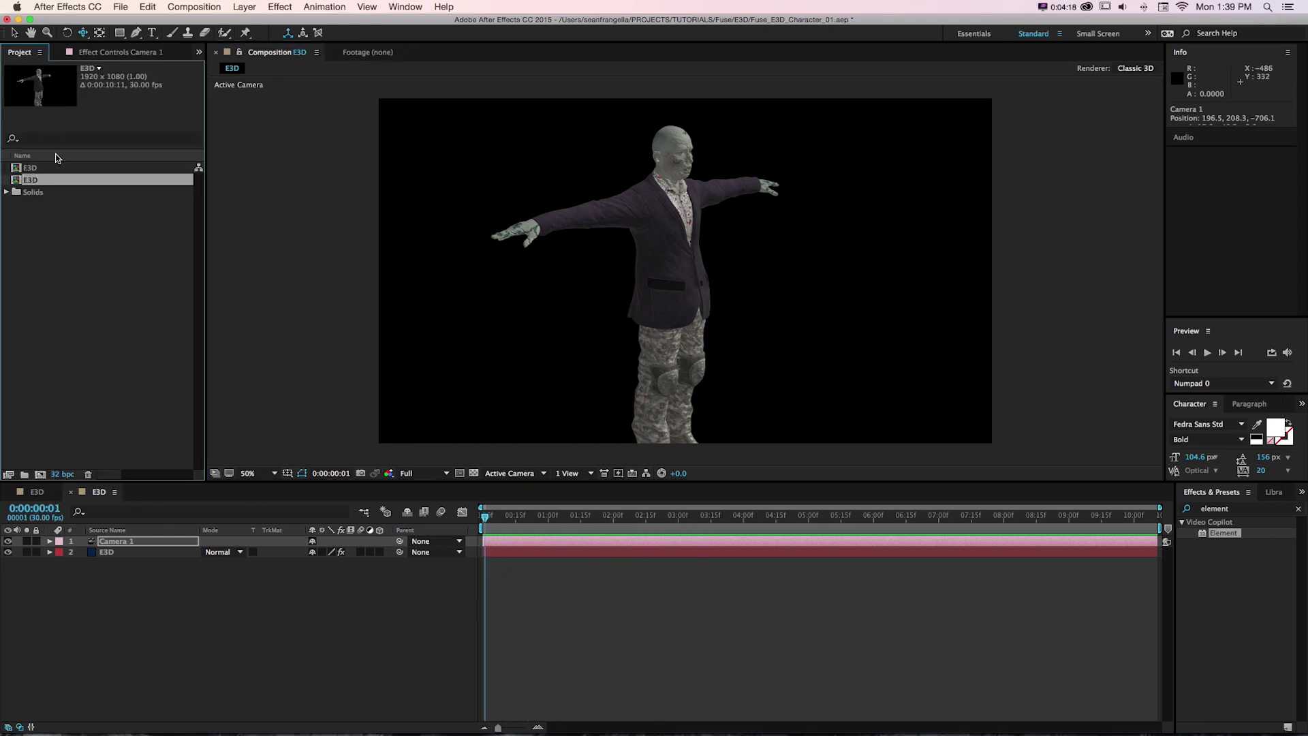
{"action": "left_click", "coordinate": [106, 54]}
{"action": "key", "text": "super+Down"}
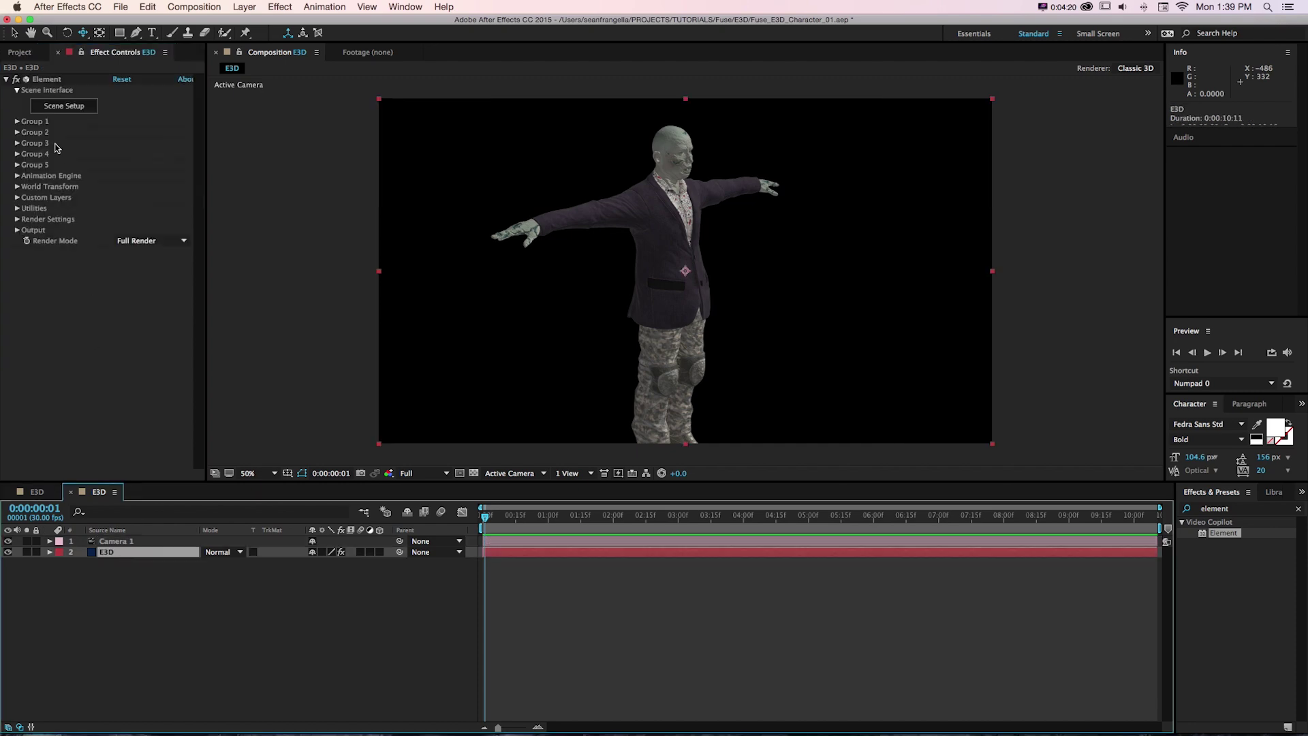
Read Video Copilot's Importing C4D Animation help, highlighting the Position, Scale, Rotation support note
{"action": "left_click", "coordinate": [57, 108]}
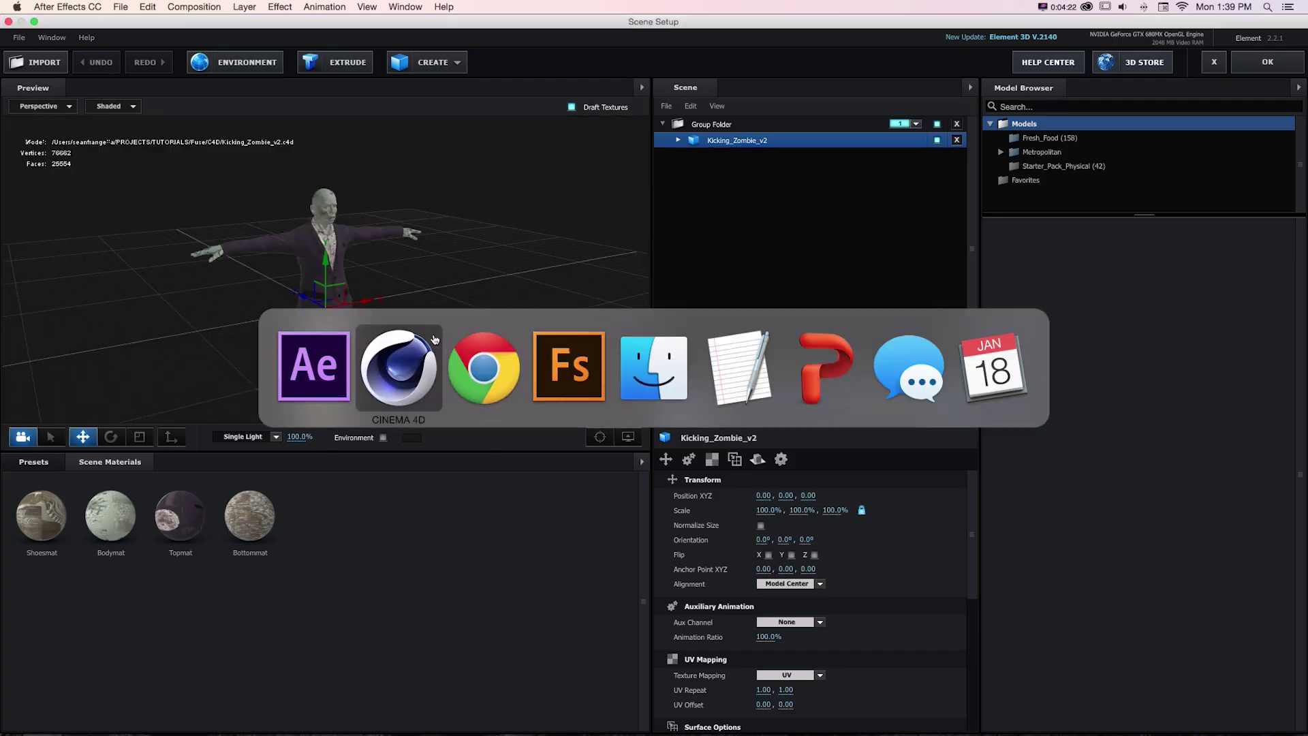
{"action": "left_click", "coordinate": [461, 338]}
{"action": "key", "text": "ctrl+Tab"}
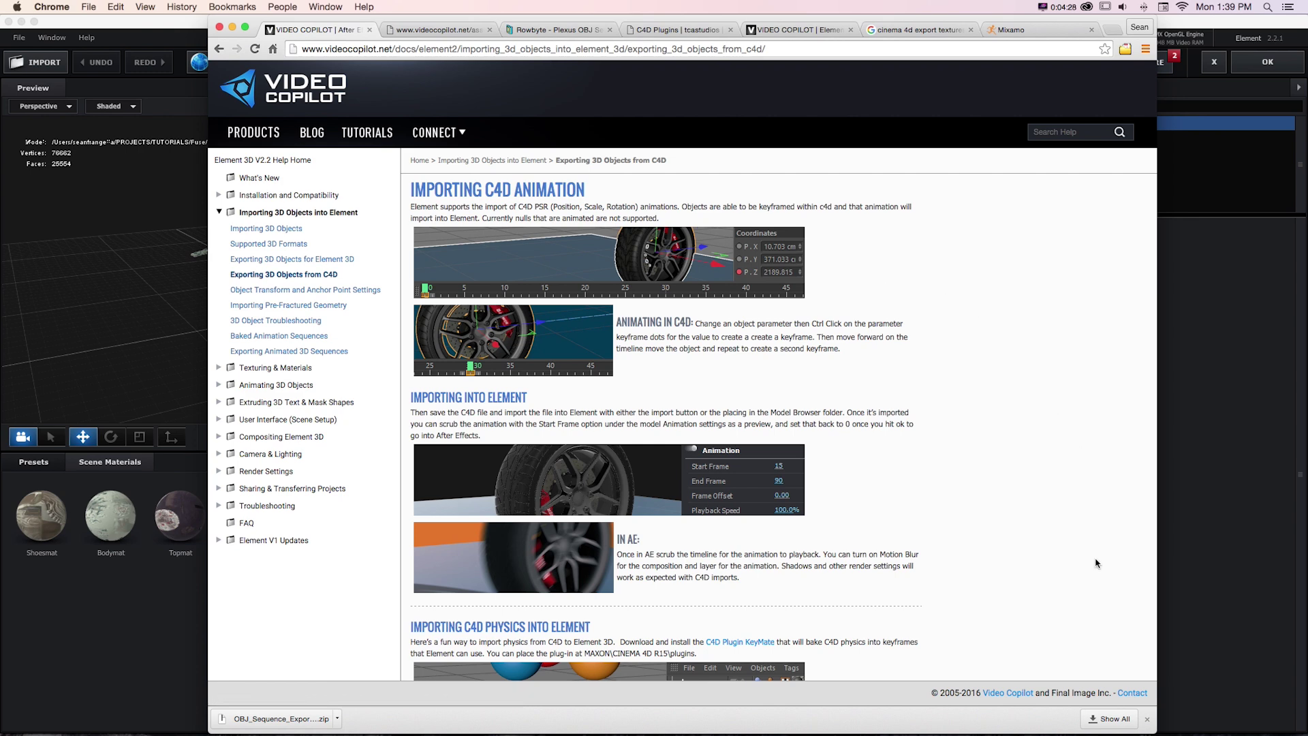
{"action": "left_click", "coordinate": [1147, 719]}
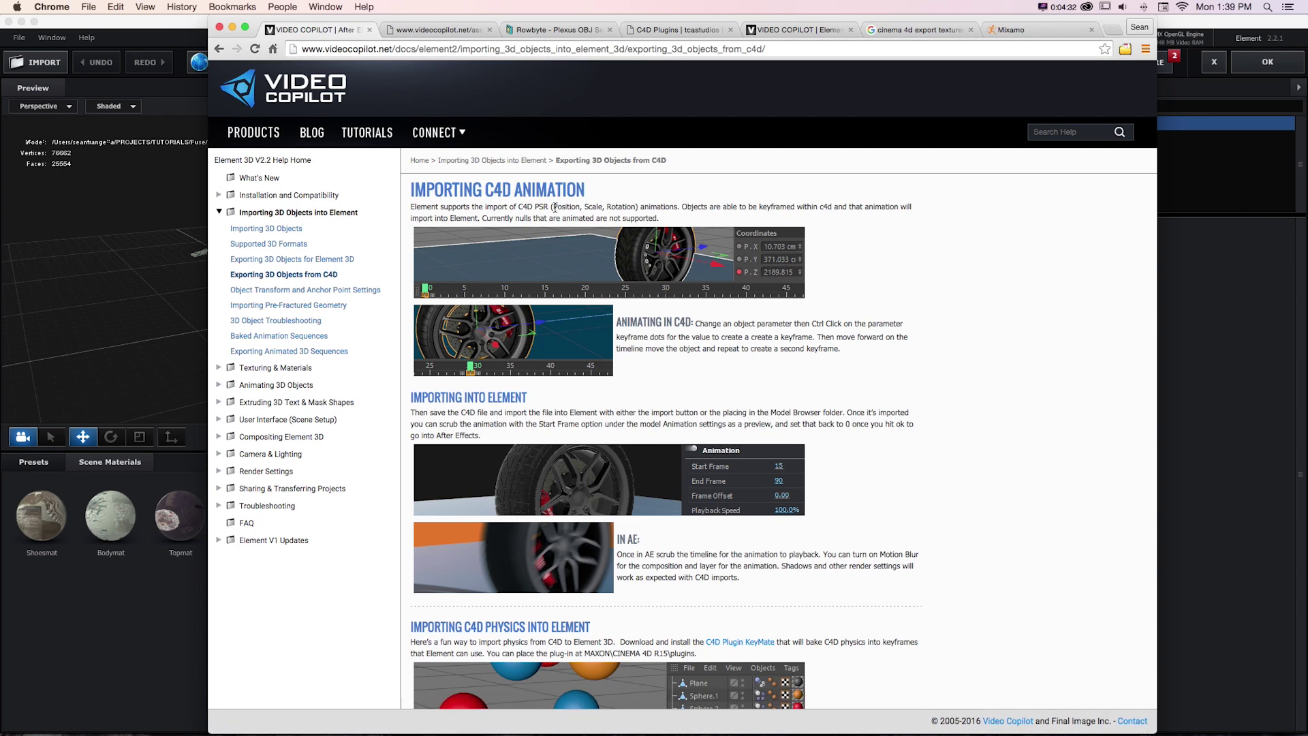
{"action": "left_click_drag", "start_coordinate": [554, 207], "coordinate": [634, 207]}
In Cinema 4D, reveal the LeftLeg joint and scrub the kick to frame 31 and back
{"action": "key", "text": "super+Tab"}
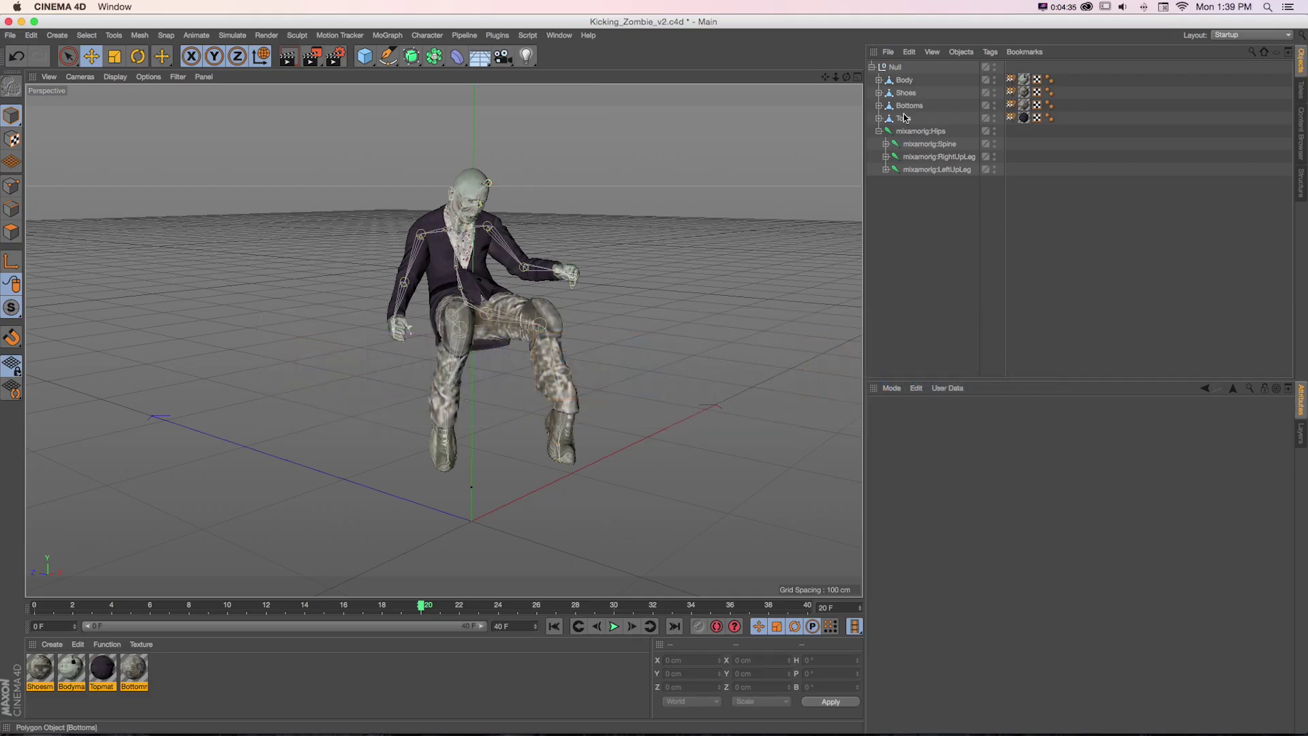
{"action": "left_click", "coordinate": [920, 420]}
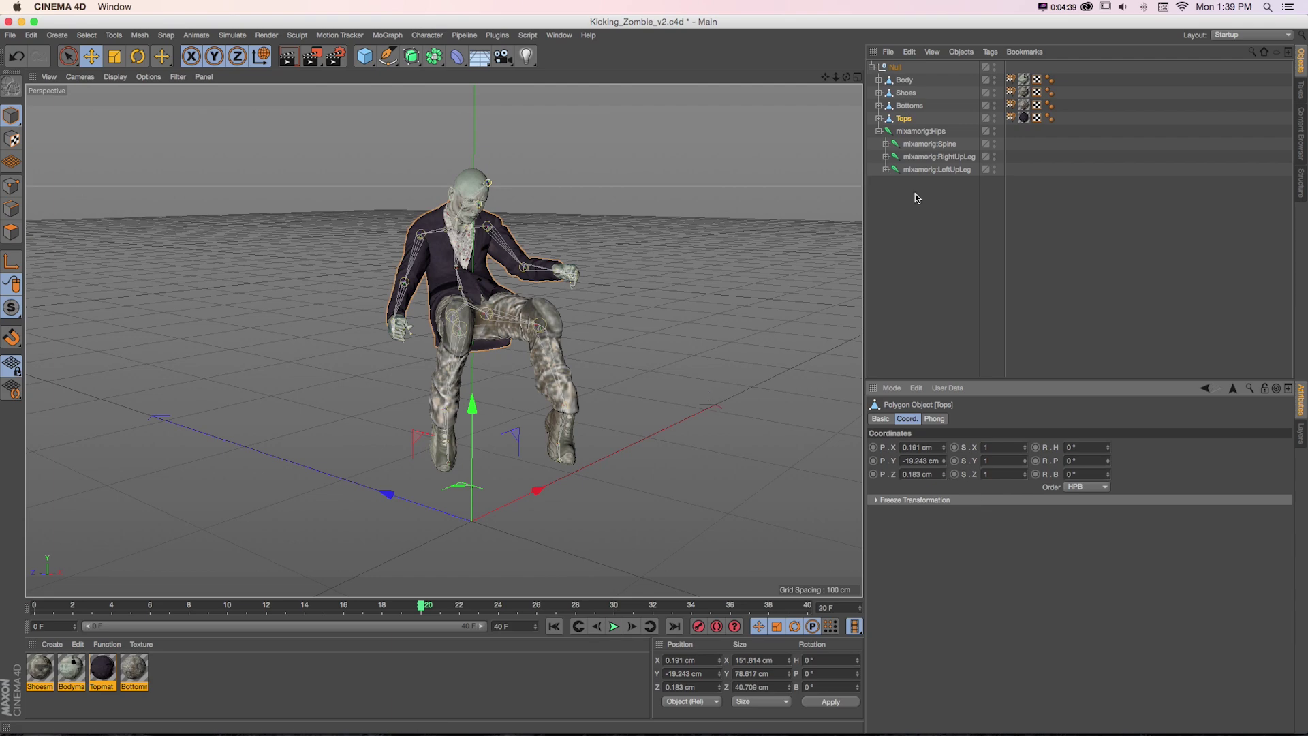
{"action": "left_click", "coordinate": [886, 169]}
{"action": "left_click_drag", "start_coordinate": [418, 607], "coordinate": [622, 608]}
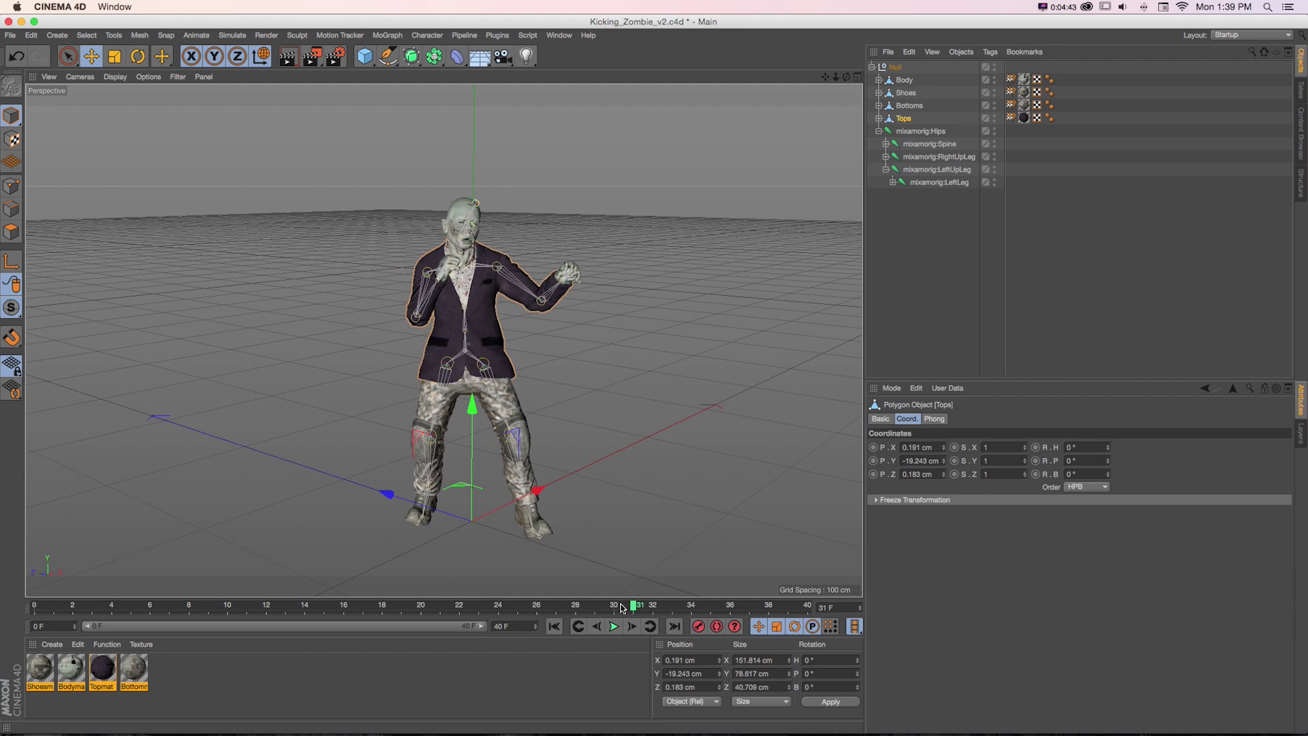
{"action": "left_click_drag", "start_coordinate": [622, 608], "coordinate": [461, 607]}
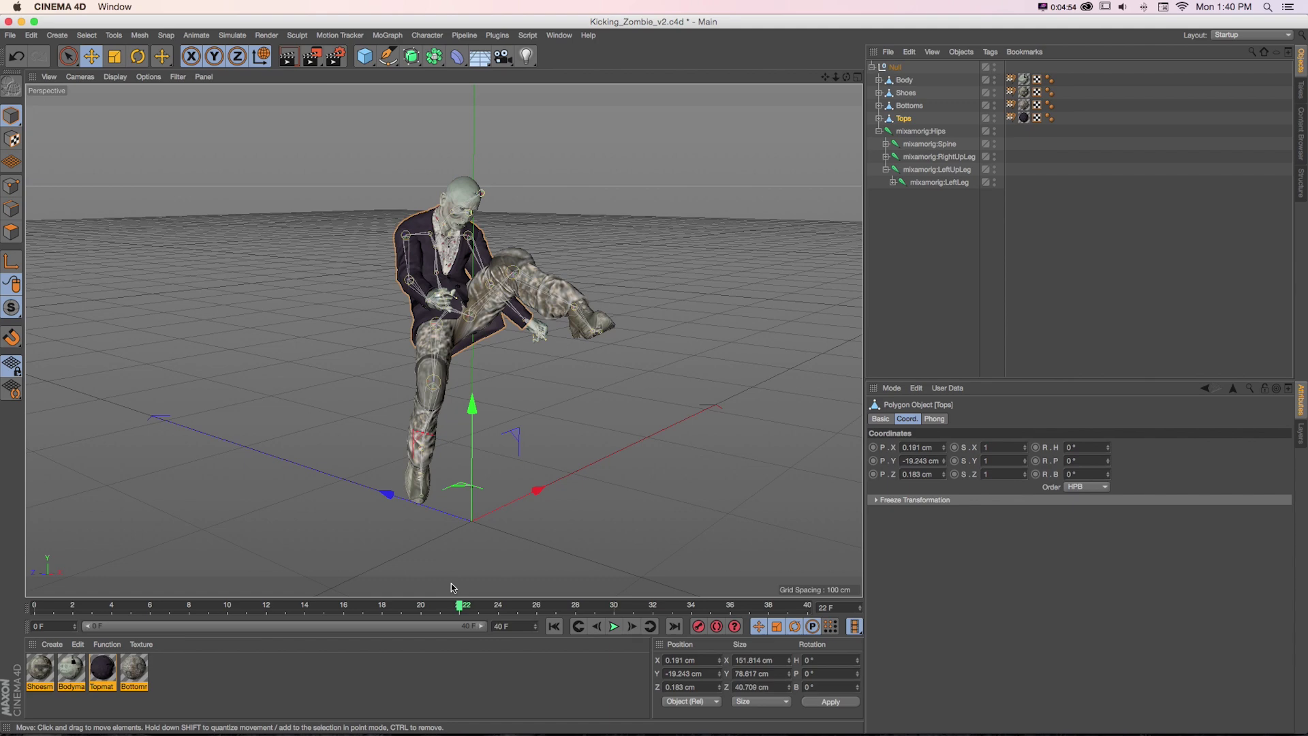
{"action": "left_click", "coordinate": [10, 35]}
{"action": "left_click", "coordinate": [81, 25]}
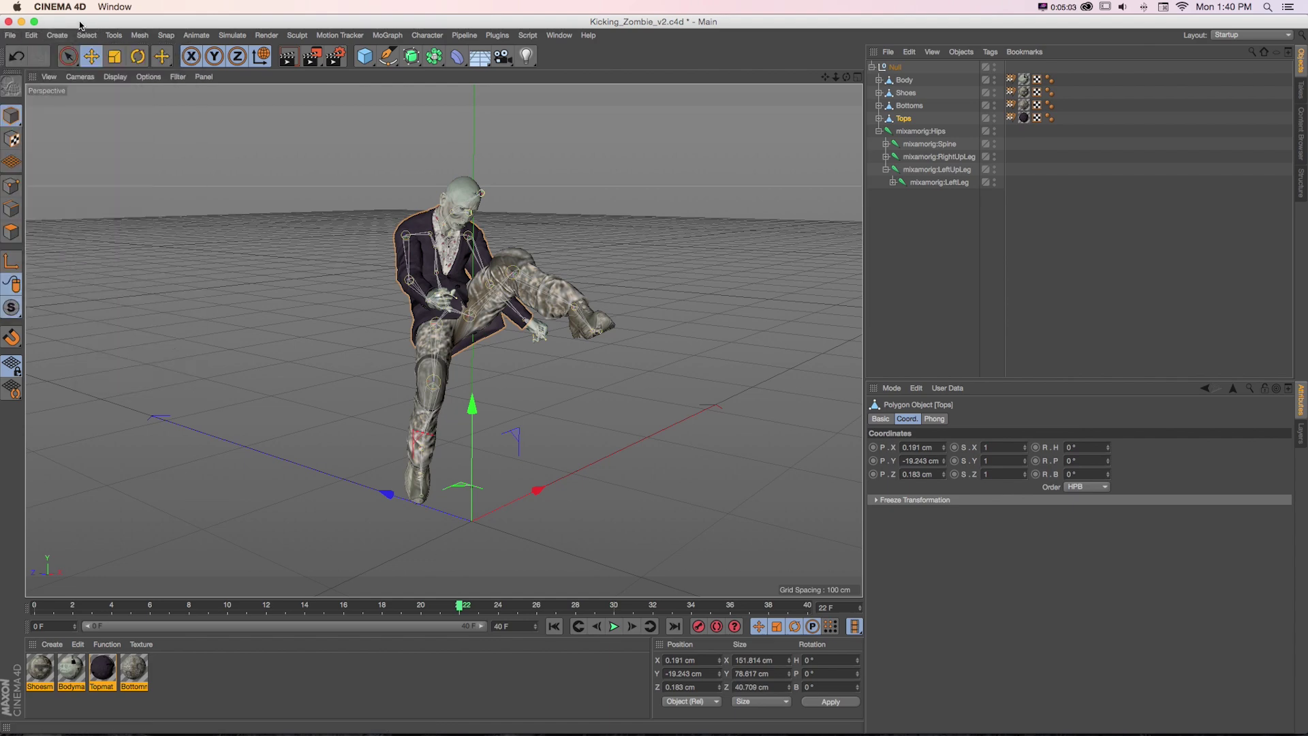
{"action": "key", "text": "super+Tab"}
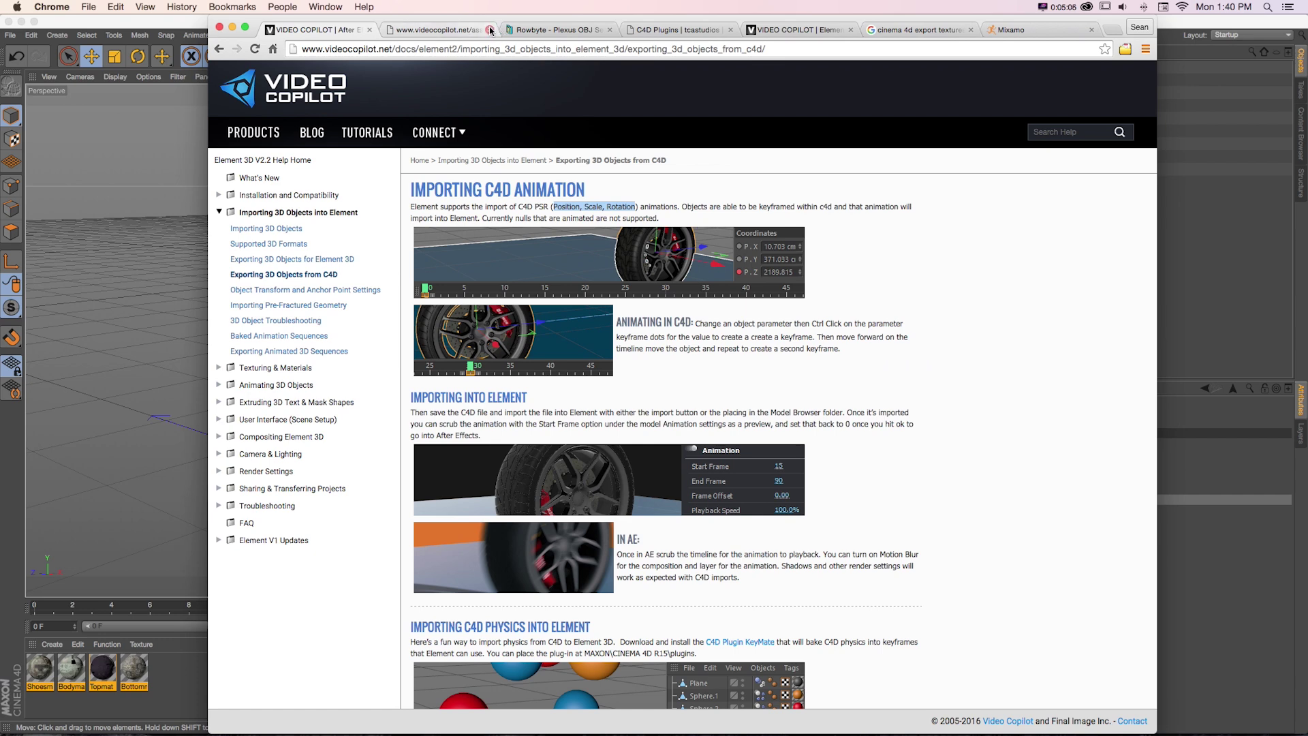
Download Rowbyte's Plexus OBJ Sequence Exporter and open the downloaded file's options menu
{"action": "left_click", "coordinate": [455, 30]}
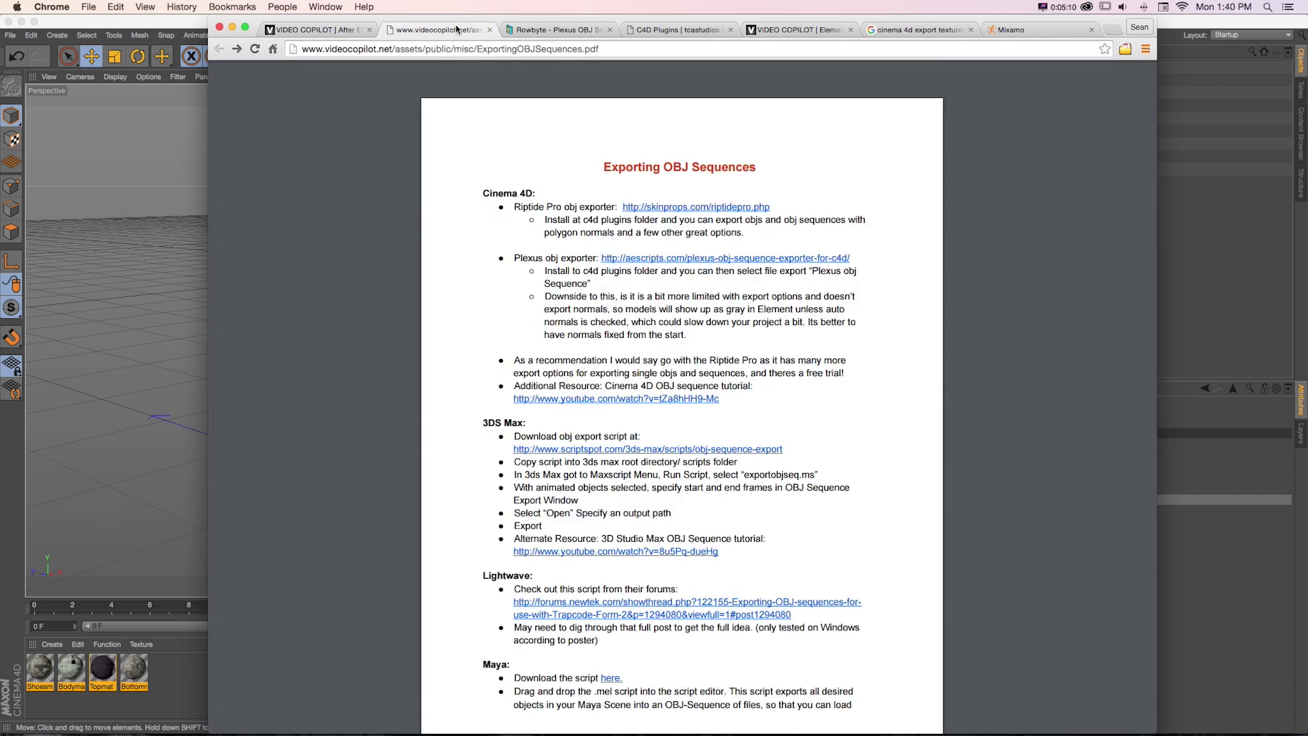
{"action": "left_click", "coordinate": [523, 29]}
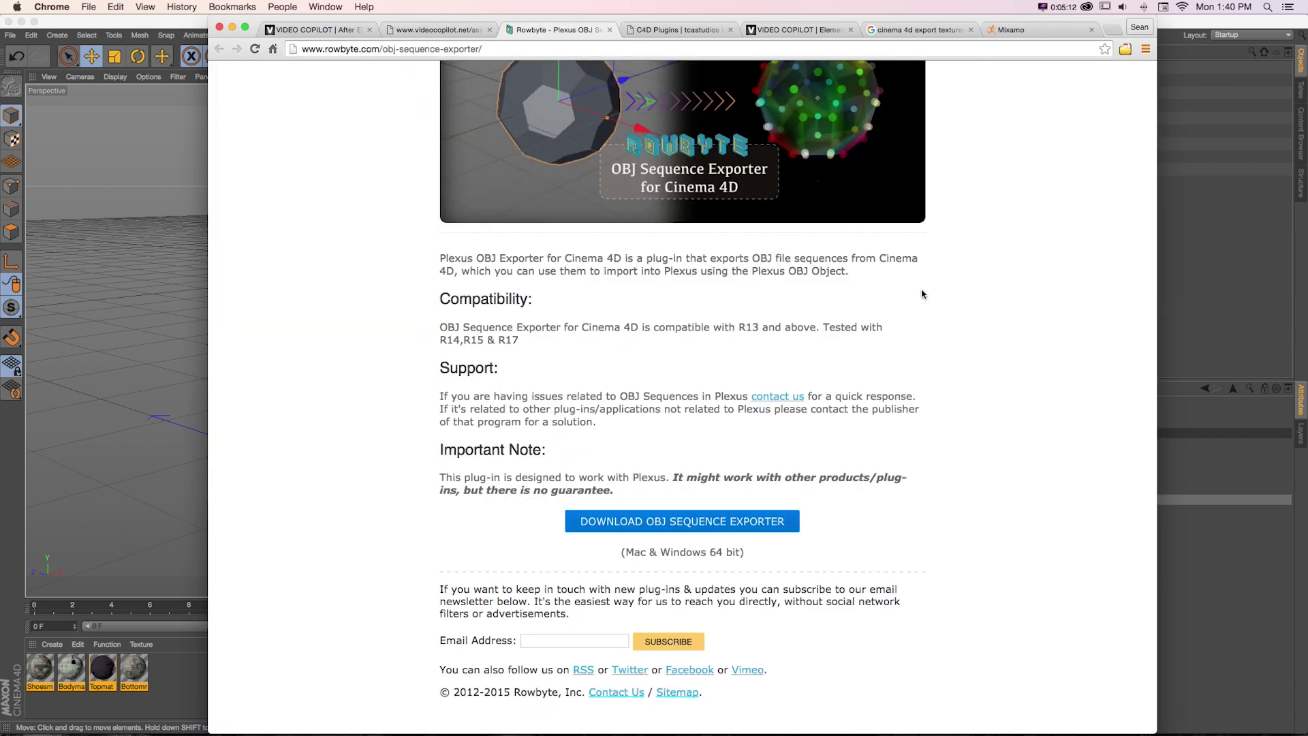
{"action": "scroll", "coordinate": [933, 306], "scroll_direction": "up", "scroll_amount": 5}
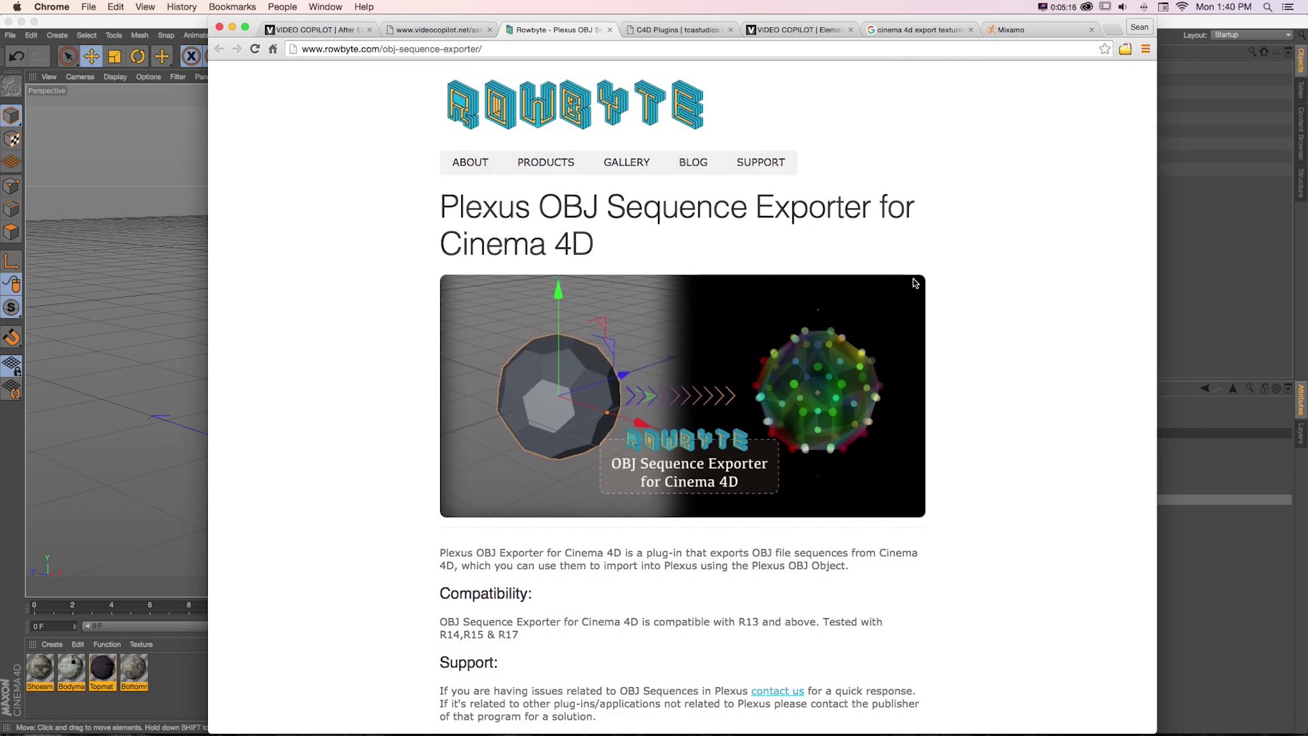
{"action": "scroll", "coordinate": [954, 300], "scroll_direction": "down", "scroll_amount": 4}
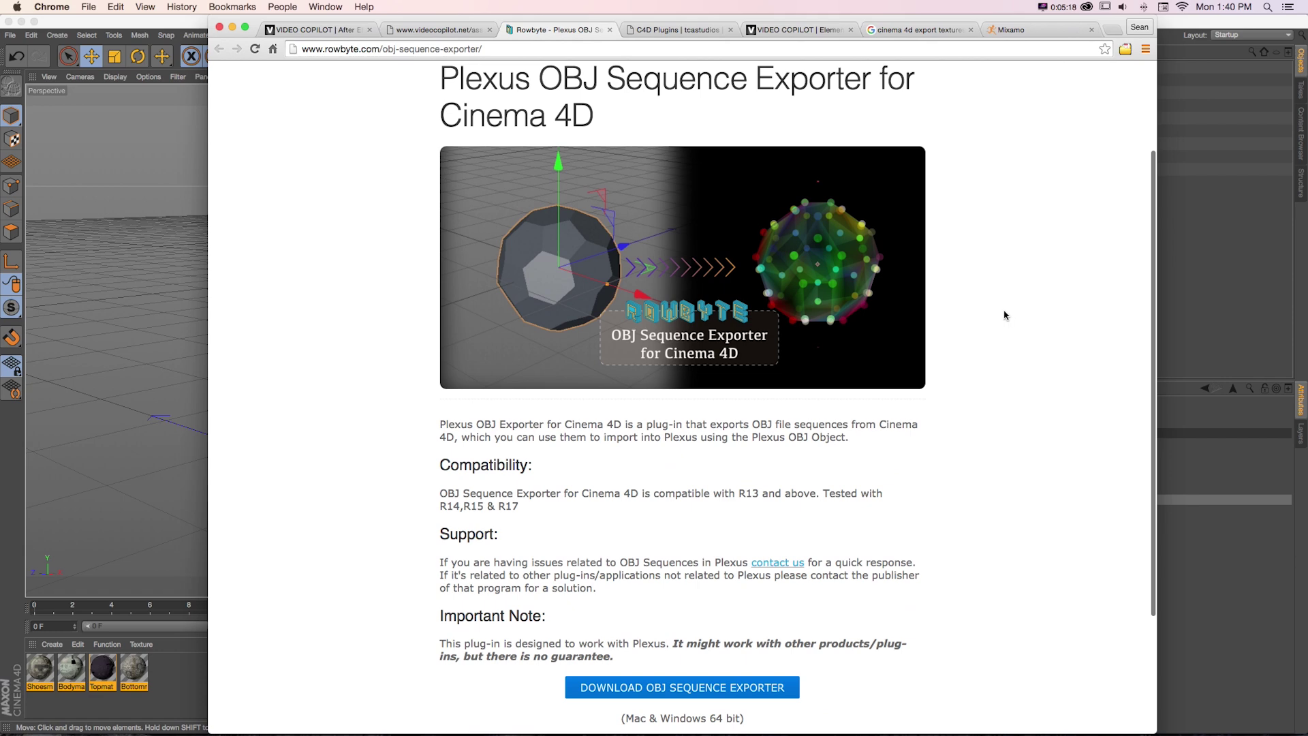
{"action": "scroll", "coordinate": [986, 316], "scroll_direction": "down", "scroll_amount": 2}
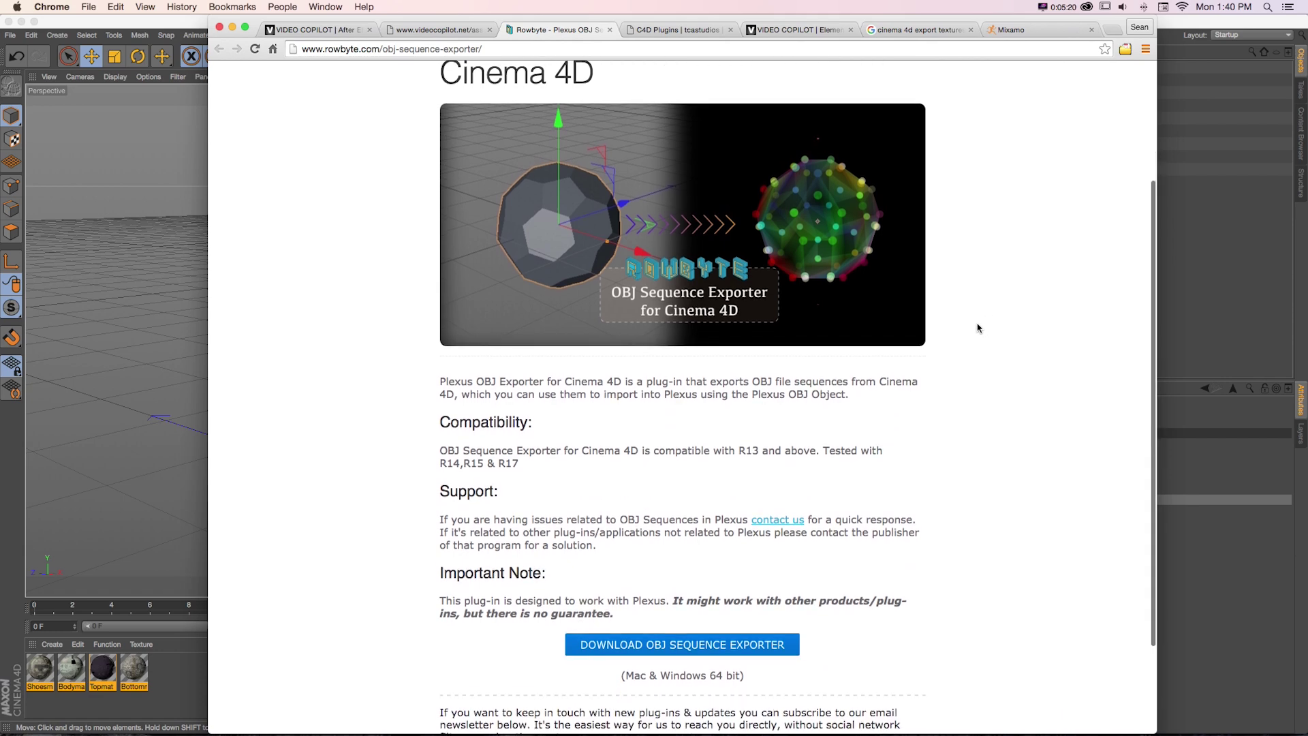
{"action": "left_click", "coordinate": [713, 648]}
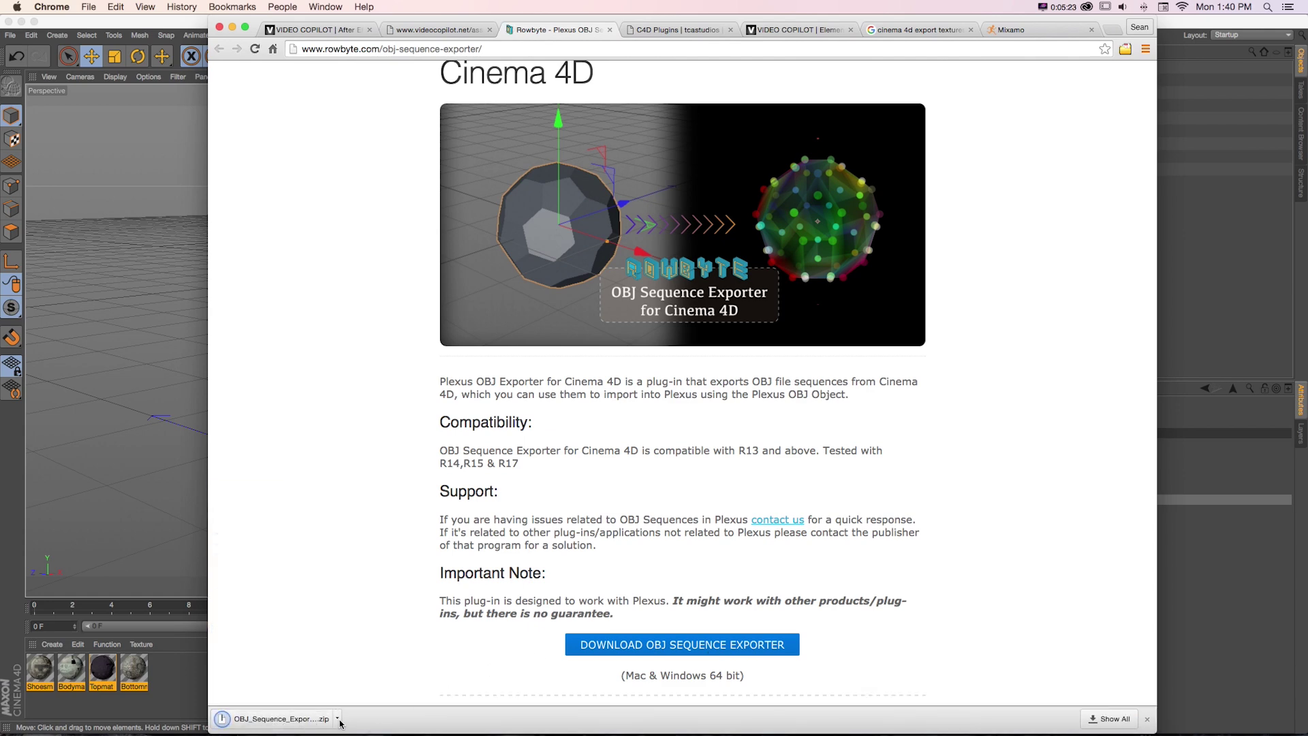
{"action": "left_click", "coordinate": [340, 720]}
Drag the Mac OS X PlexOBJExport.dylib into Applications/MAXON/R17/plugins, then return to the Kicking_Zombie_v2 scene
{"action": "left_click", "coordinate": [356, 702]}
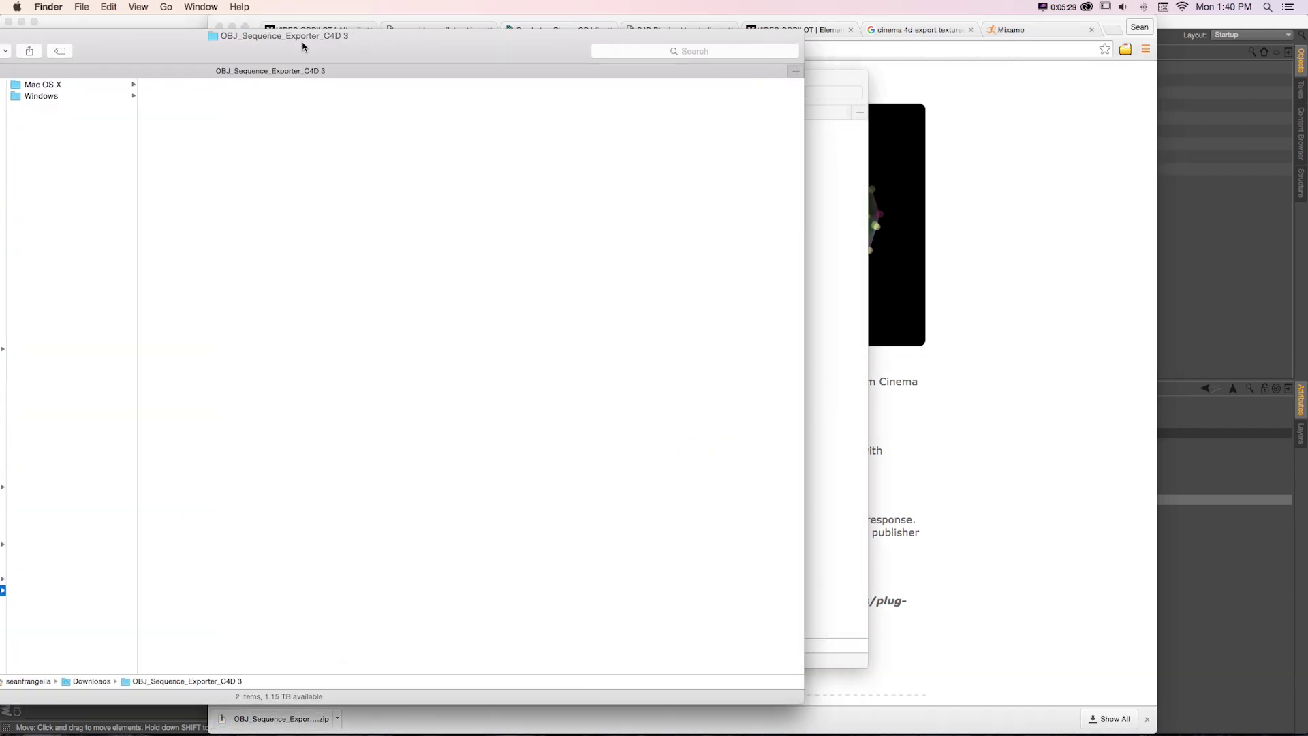
{"action": "left_click", "coordinate": [62, 86]}
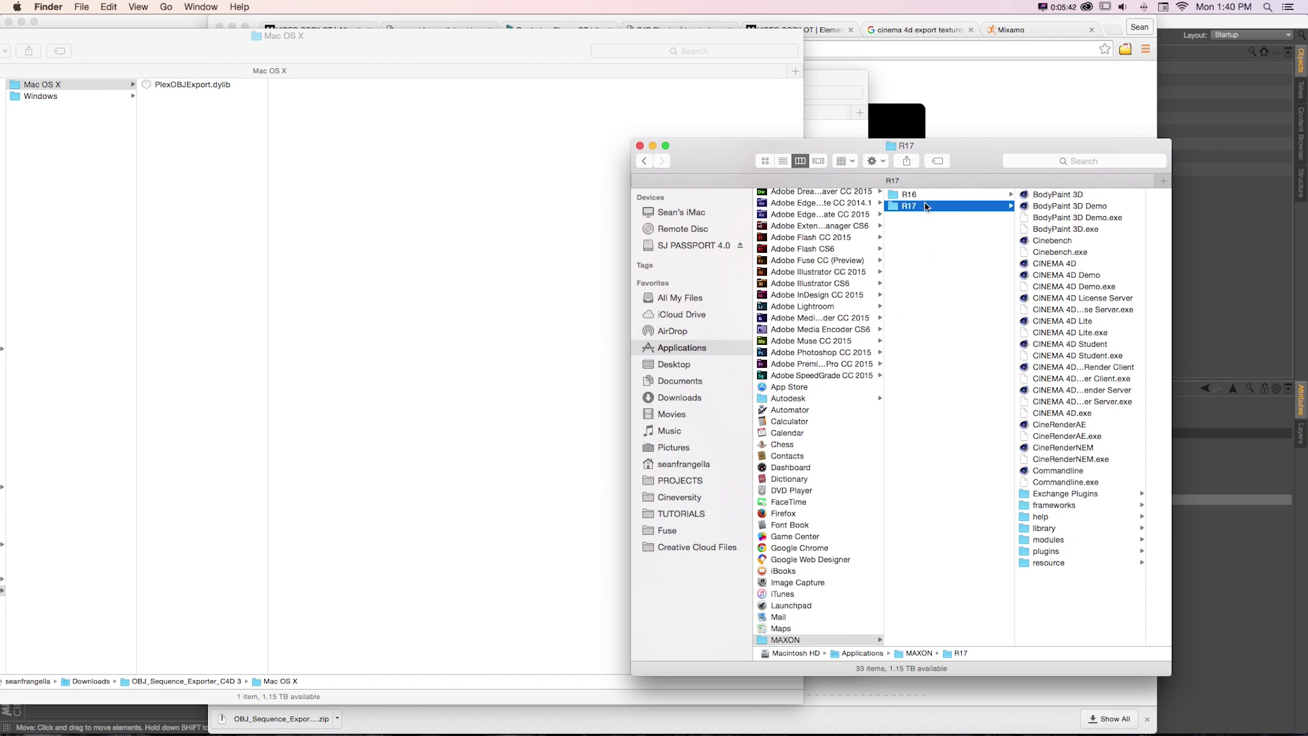
{"action": "left_click", "coordinate": [1047, 529]}
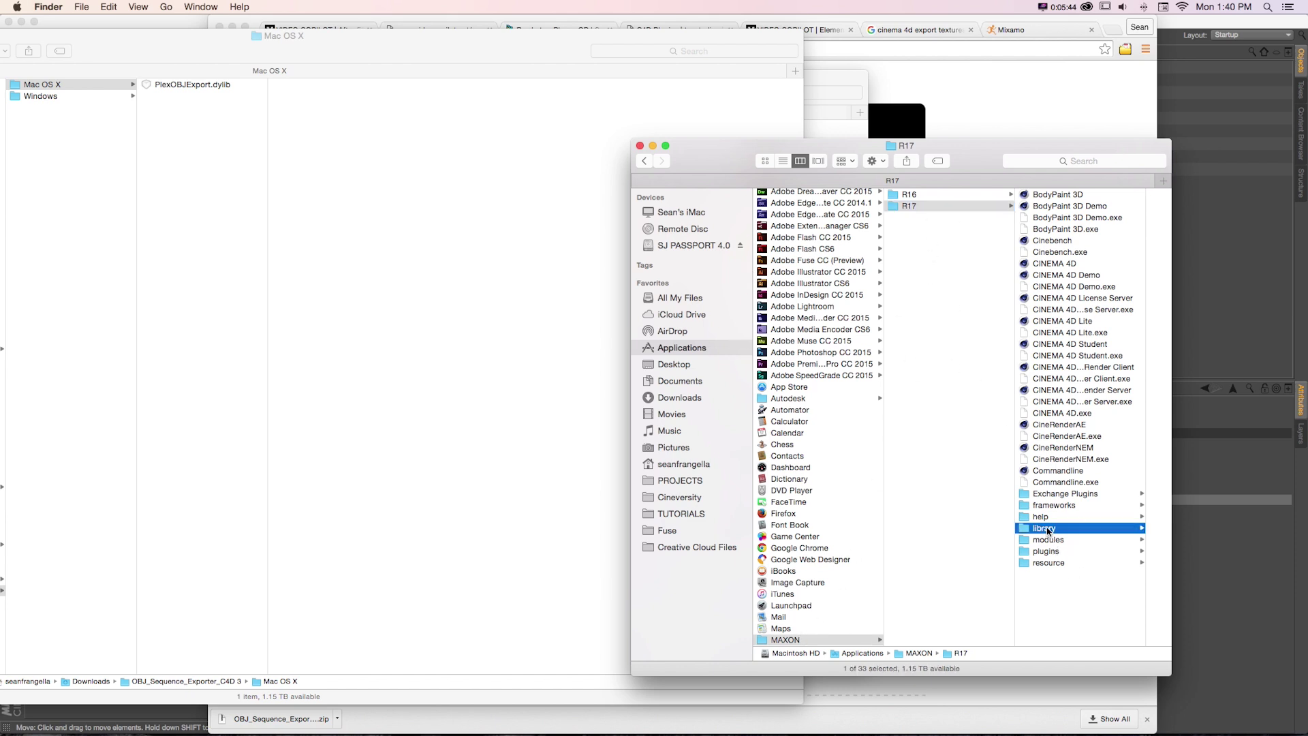
{"action": "left_click", "coordinate": [954, 551]}
{"action": "mouse_move", "coordinate": [187, 88]}
{"action": "left_mouse_down"}
{"action": "mouse_move", "coordinate": [1015, 330]}
{"action": "mouse_move", "coordinate": [885, 300]}
{"action": "mouse_move", "coordinate": [232, 235]}
{"action": "mouse_move", "coordinate": [205, 107]}
{"action": "left_mouse_up"}
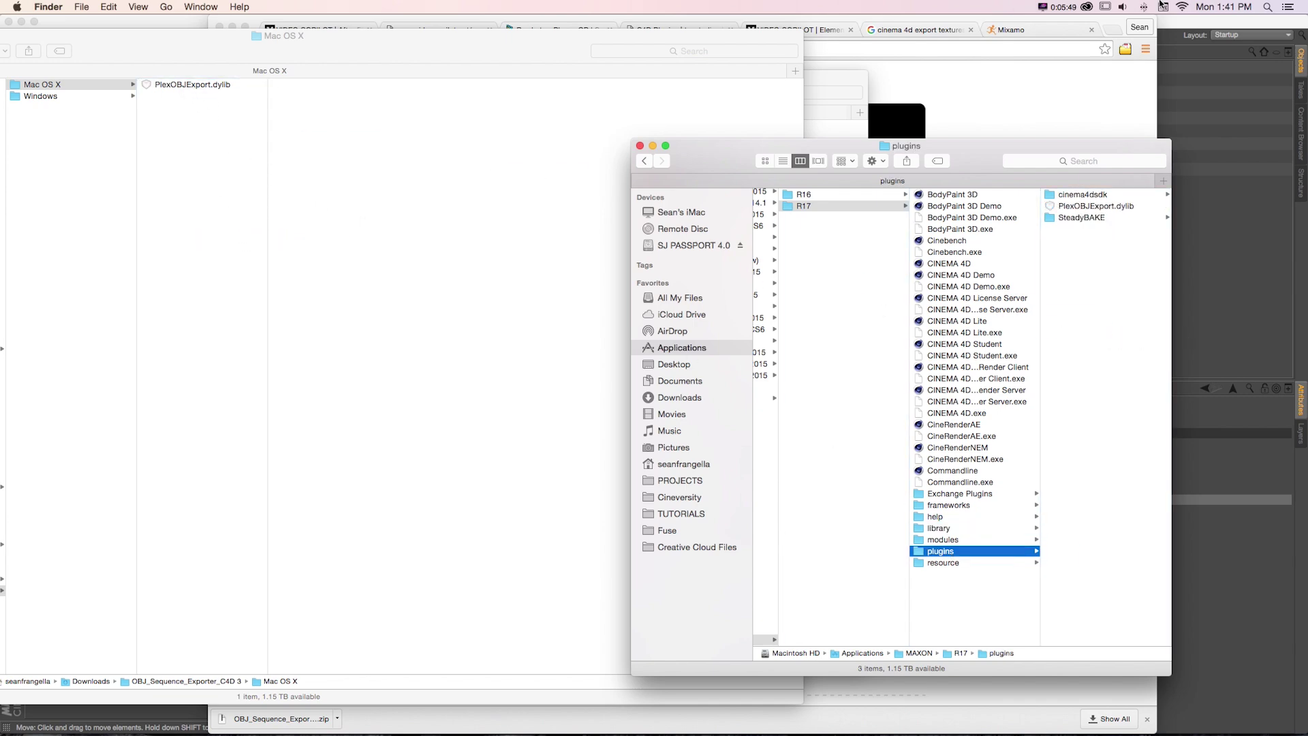
{"action": "left_click", "coordinate": [1200, 25]}
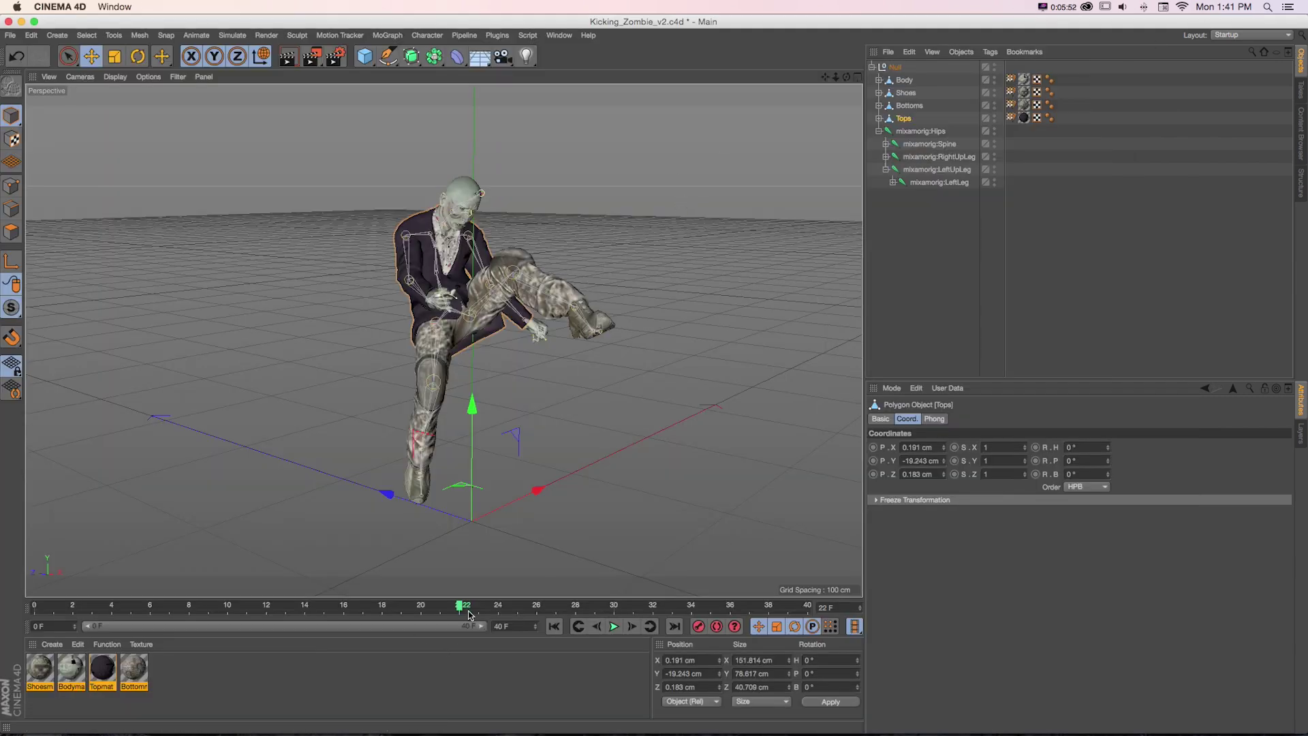
Return the animation to frame 7 and start a Plexus OBJ Sequence export
{"action": "left_click_drag", "start_coordinate": [459, 606], "coordinate": [171, 605]}
{"action": "left_click", "coordinate": [11, 34]}
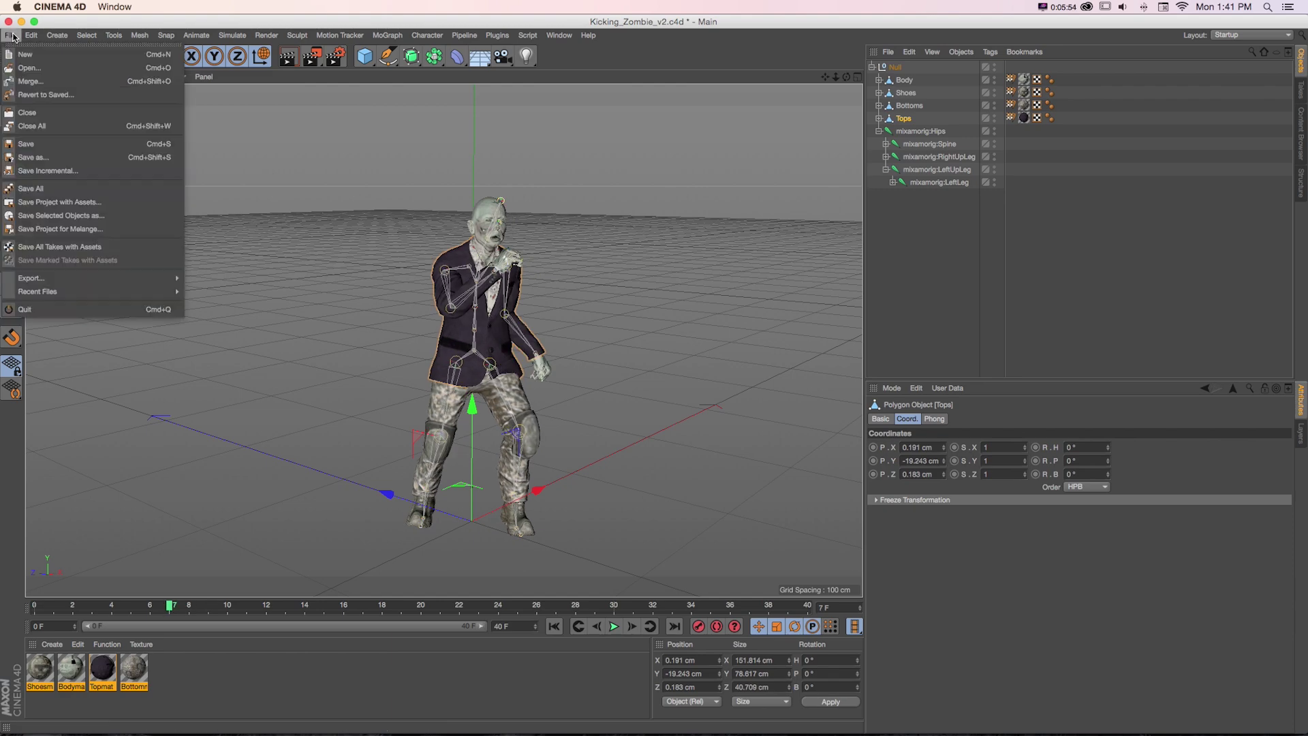
{"action": "mouse_move", "coordinate": [40, 280]}
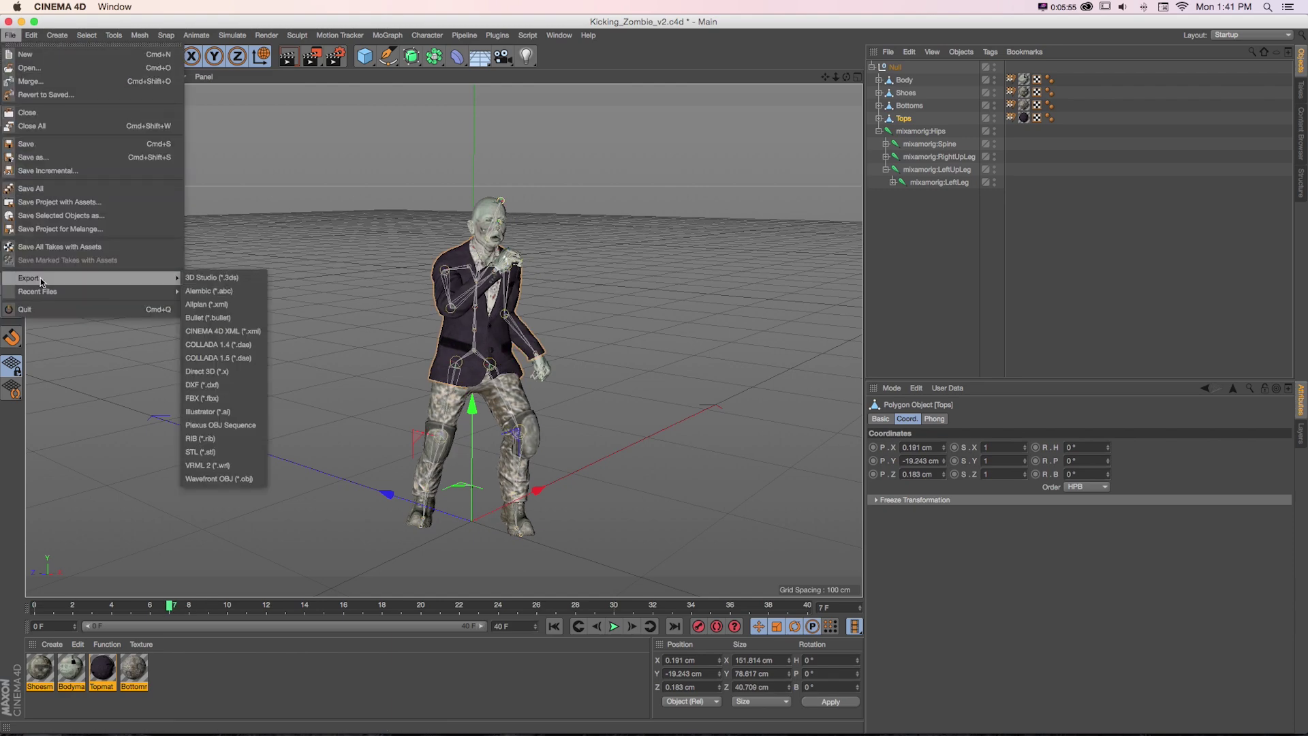
{"action": "left_click", "coordinate": [222, 427]}
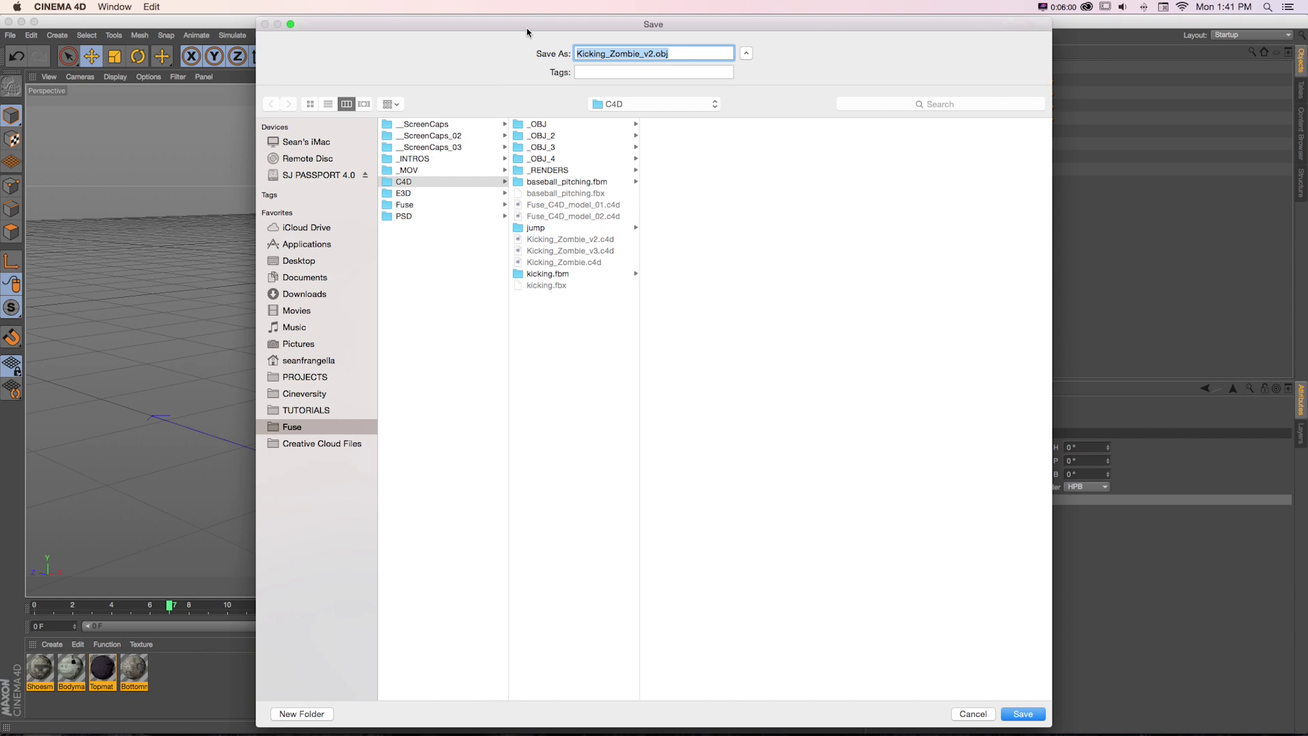
{"action": "left_click_drag", "start_coordinate": [526, 32], "coordinate": [241, 27]}
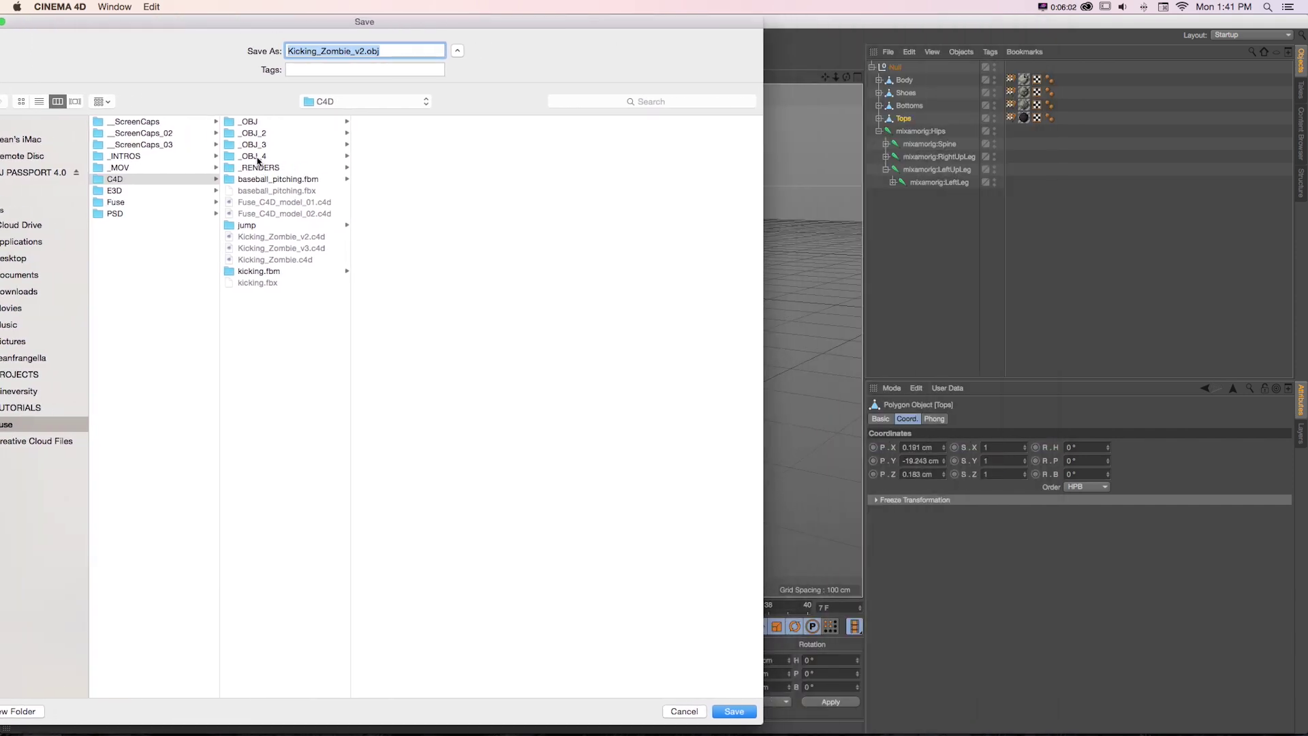
Save the export as Kicking_Zombie_v5.obj in a new _OBJ_5 folder inside C4D
{"action": "left_click", "coordinate": [304, 344]}
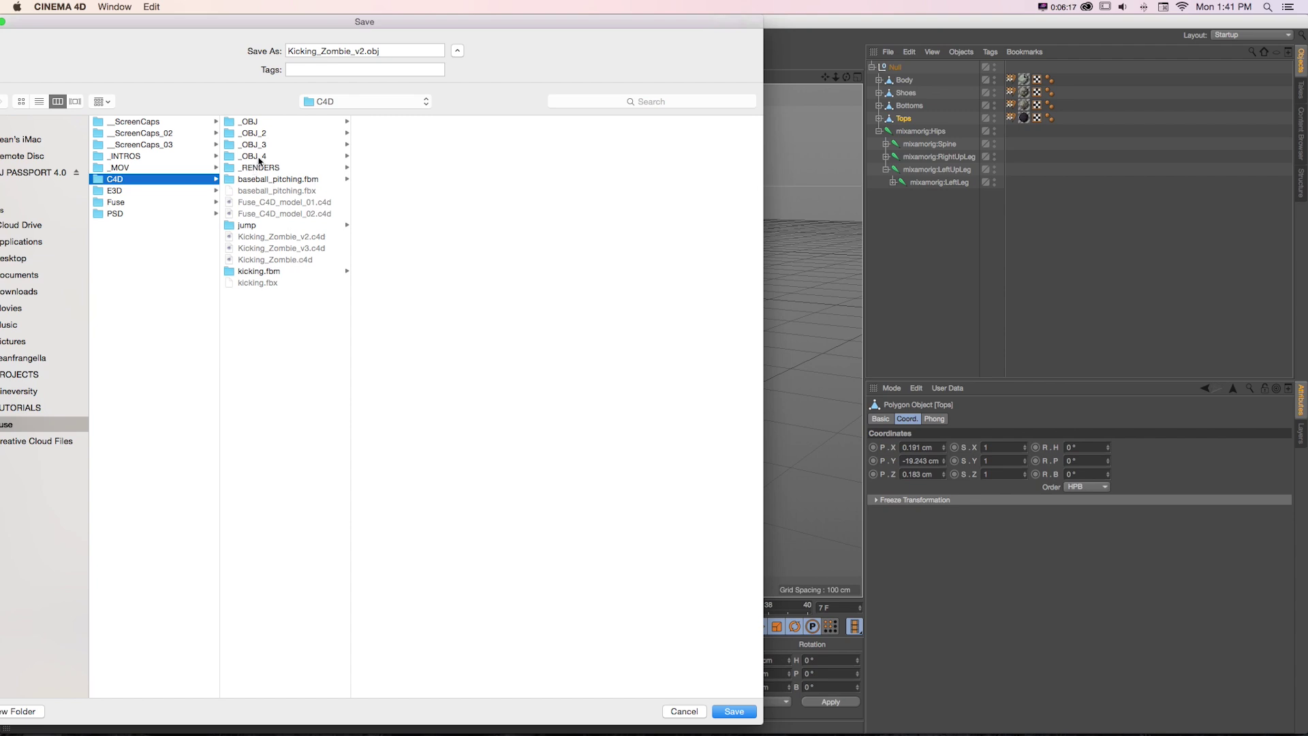
{"action": "key", "text": "super+shift+n"}
{"action": "type", "text": "_OBJ"}
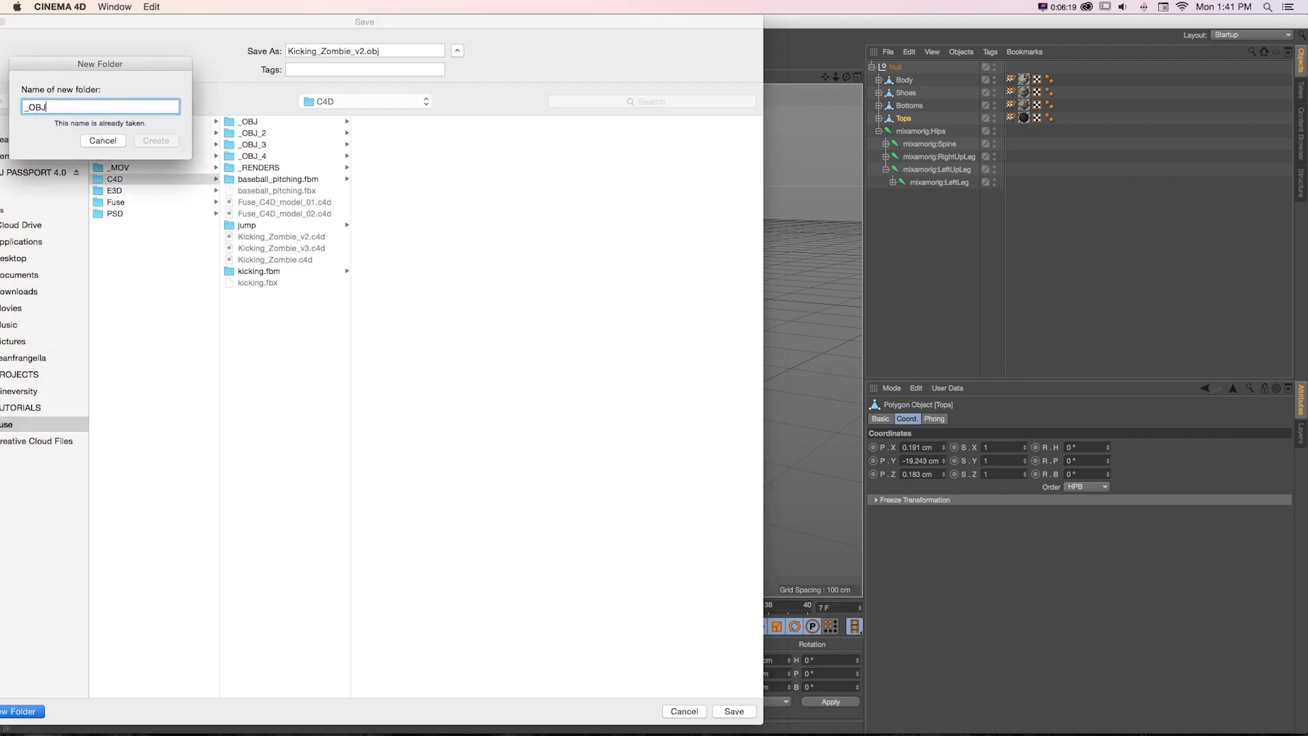
{"action": "type", "text": "_5"}
{"action": "key", "text": "Return"}
{"action": "left_click", "coordinate": [360, 51]}
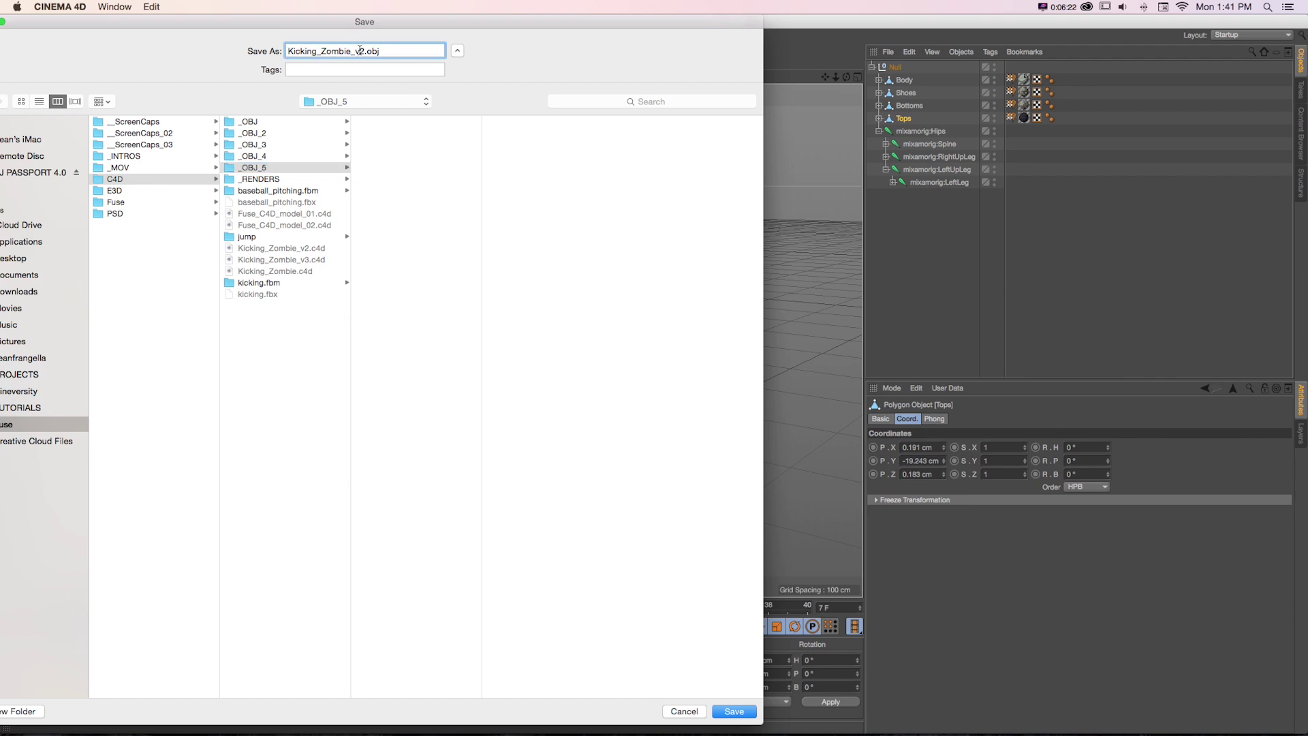
{"action": "left_click", "coordinate": [731, 711]}
Check that _OBJ_5 holds 41 OBJ frames (000–040), then return to Element 3D's Scene Setup
{"action": "key", "text": "super+Tab"}
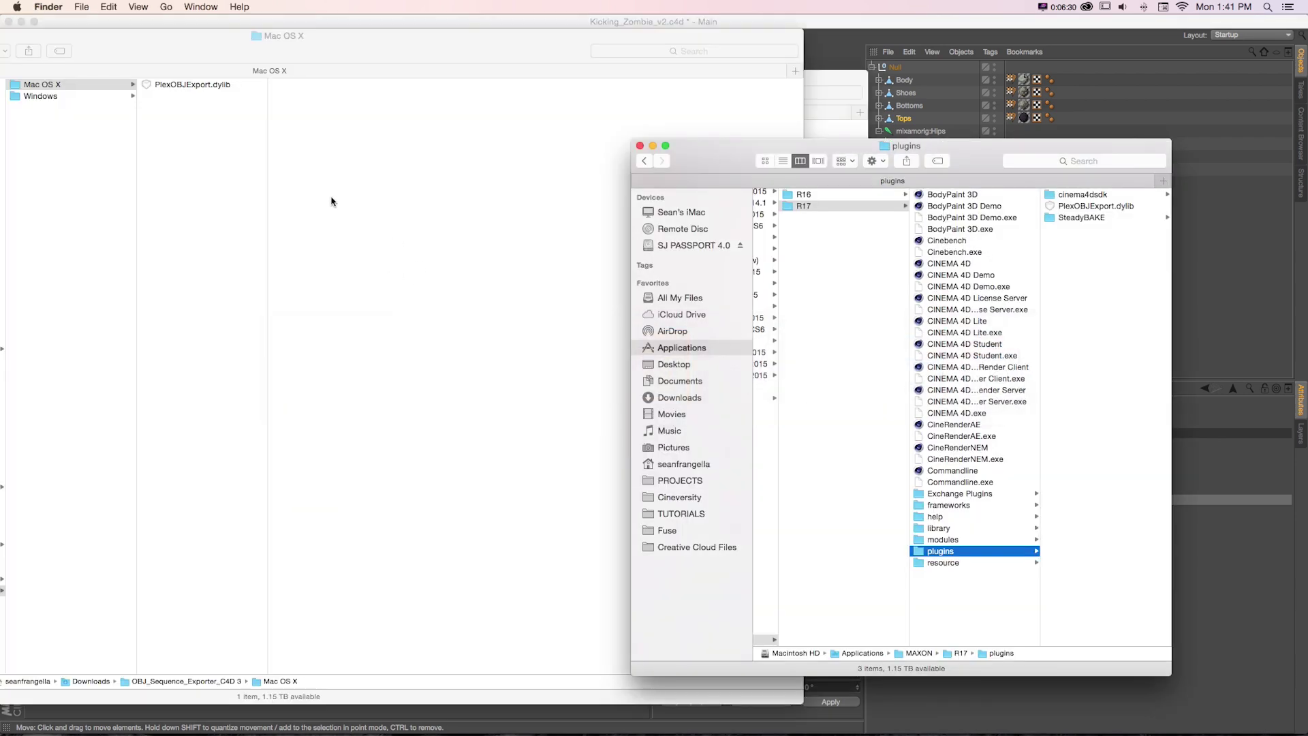
{"action": "left_click", "coordinate": [331, 201]}
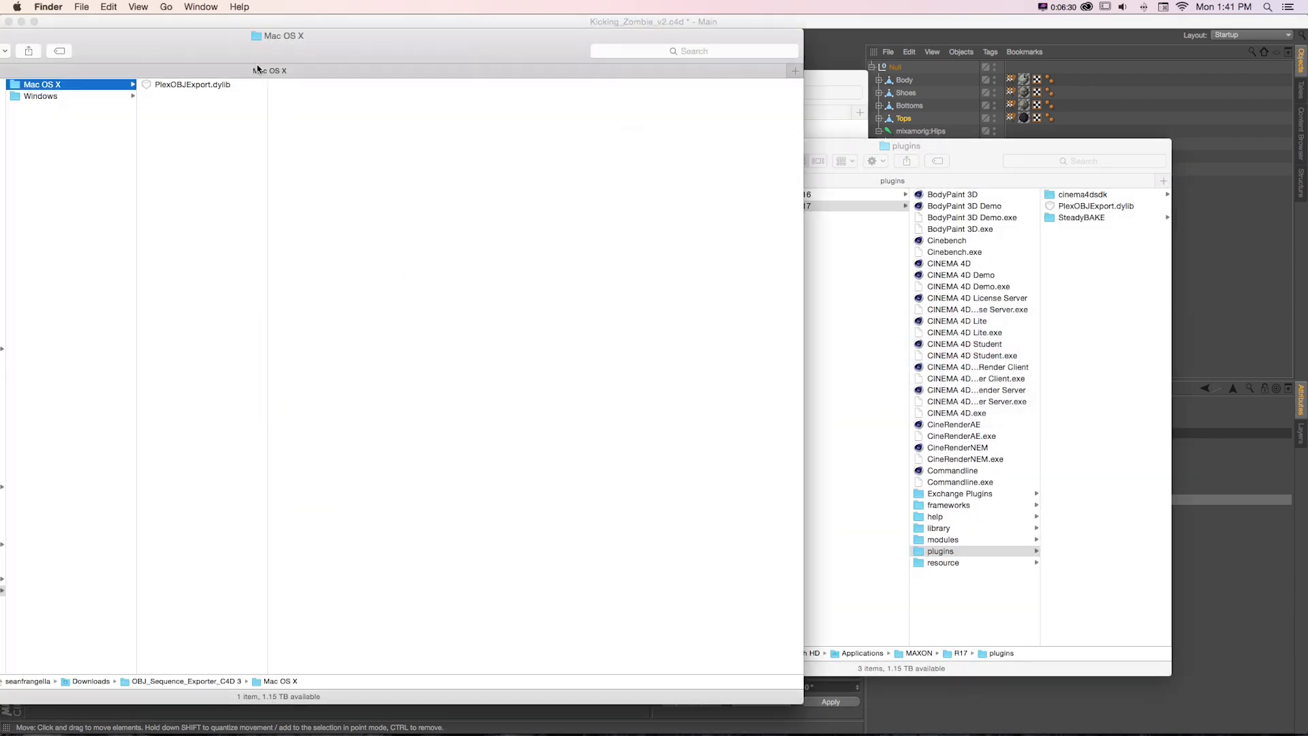
{"action": "key", "text": "super+grave"}
{"action": "mouse_move", "coordinate": [550, 569]}
{"action": "left_mouse_down"}
{"action": "mouse_move", "coordinate": [448, 569]}
{"action": "mouse_move", "coordinate": [551, 569]}
{"action": "left_mouse_up"}
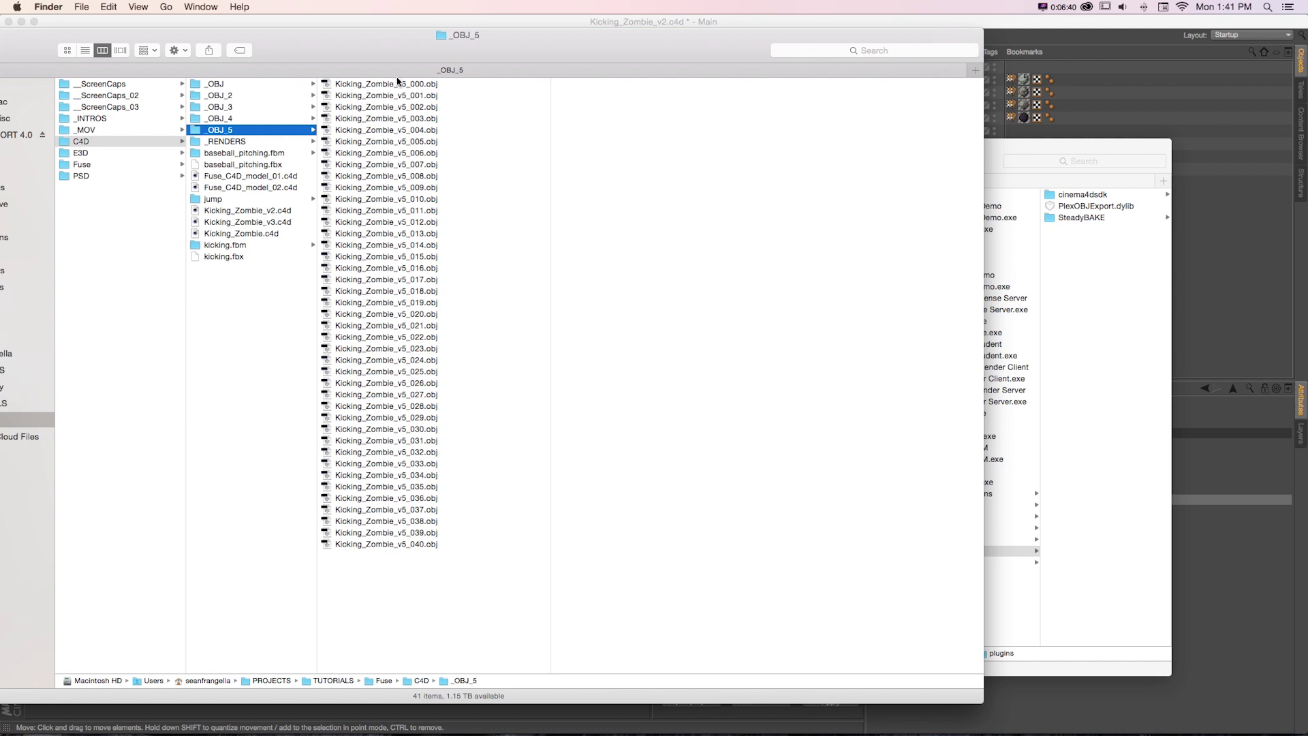
{"action": "key", "text": "super+Tab"}
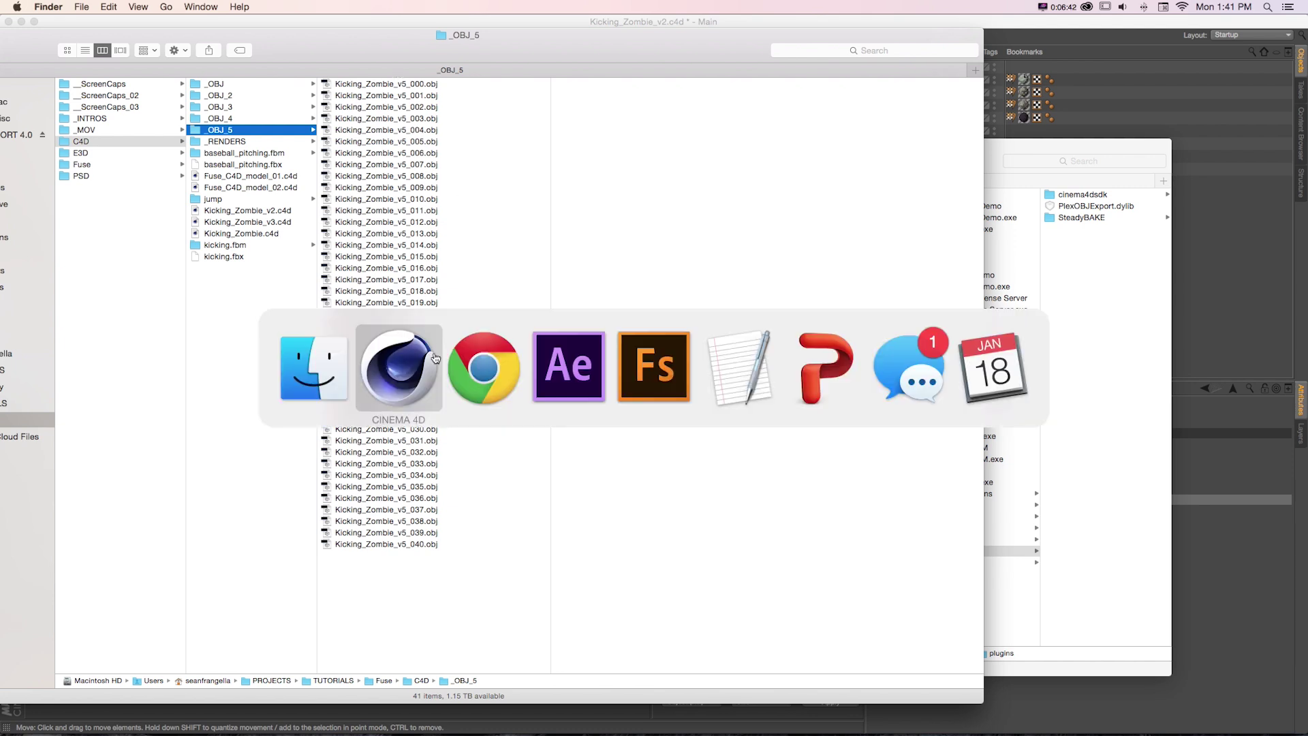
{"action": "left_click", "coordinate": [576, 361]}
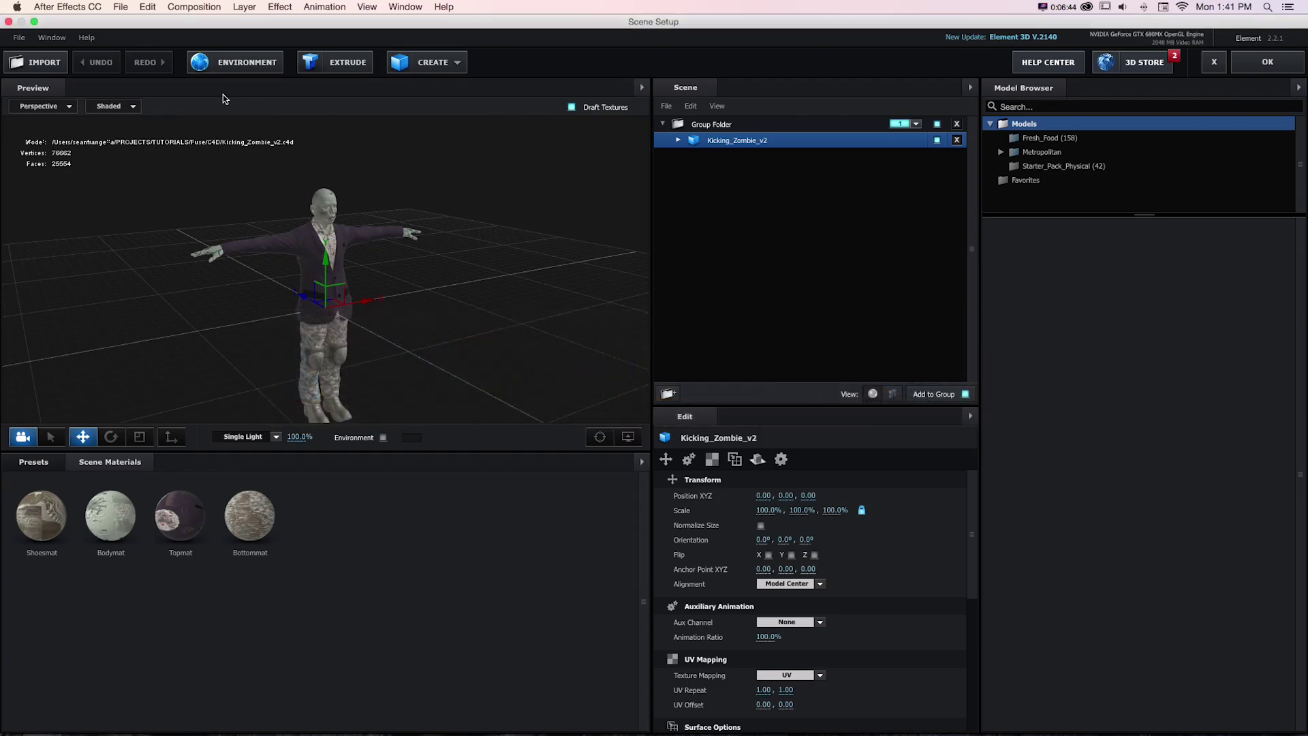
Delete the Kicking_Zombie_v2 model and remove the unused materials
{"action": "left_click", "coordinate": [957, 140]}
{"action": "left_click", "coordinate": [642, 462]}
{"action": "left_click", "coordinate": [678, 474]}
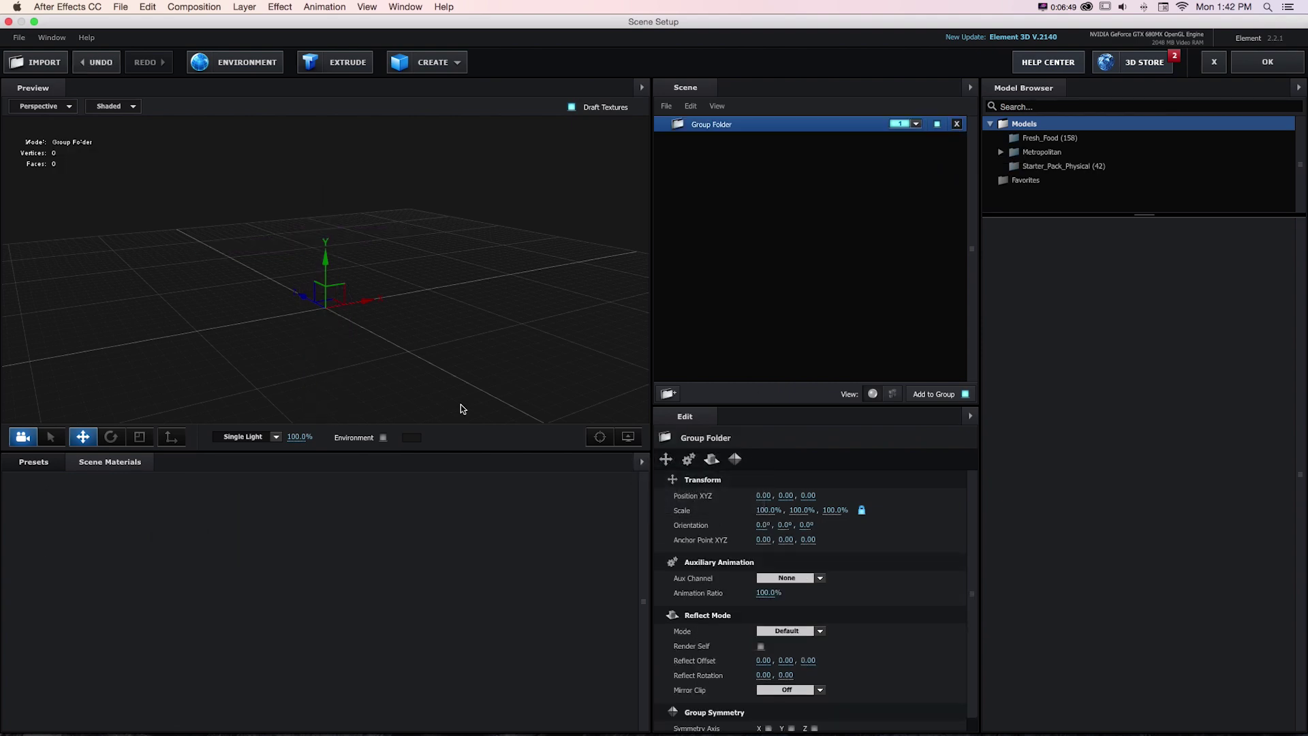
Import Kicking_Zombie_v5_000.obj as a 3D sequence with Use Auto-Normals, preview it, and apply
{"action": "left_click", "coordinate": [19, 38]}
{"action": "mouse_move", "coordinate": [103, 54]}
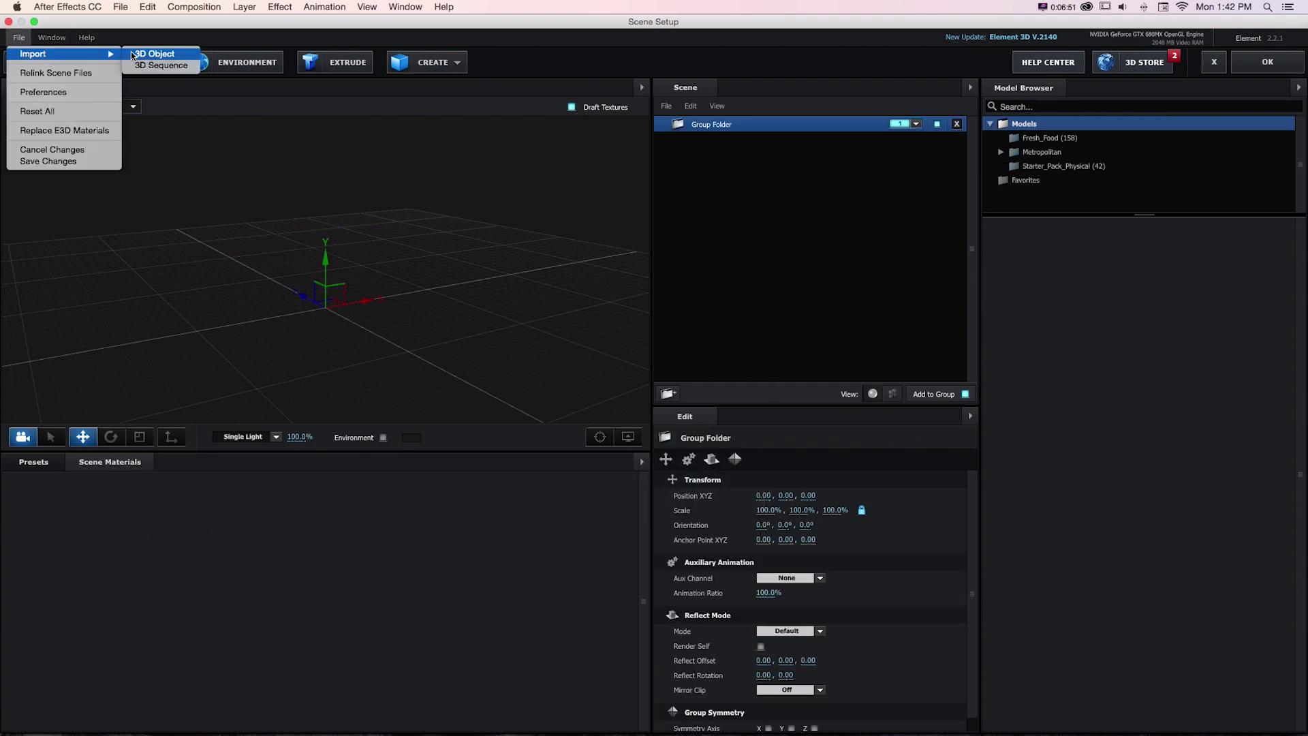
{"action": "left_click", "coordinate": [152, 65]}
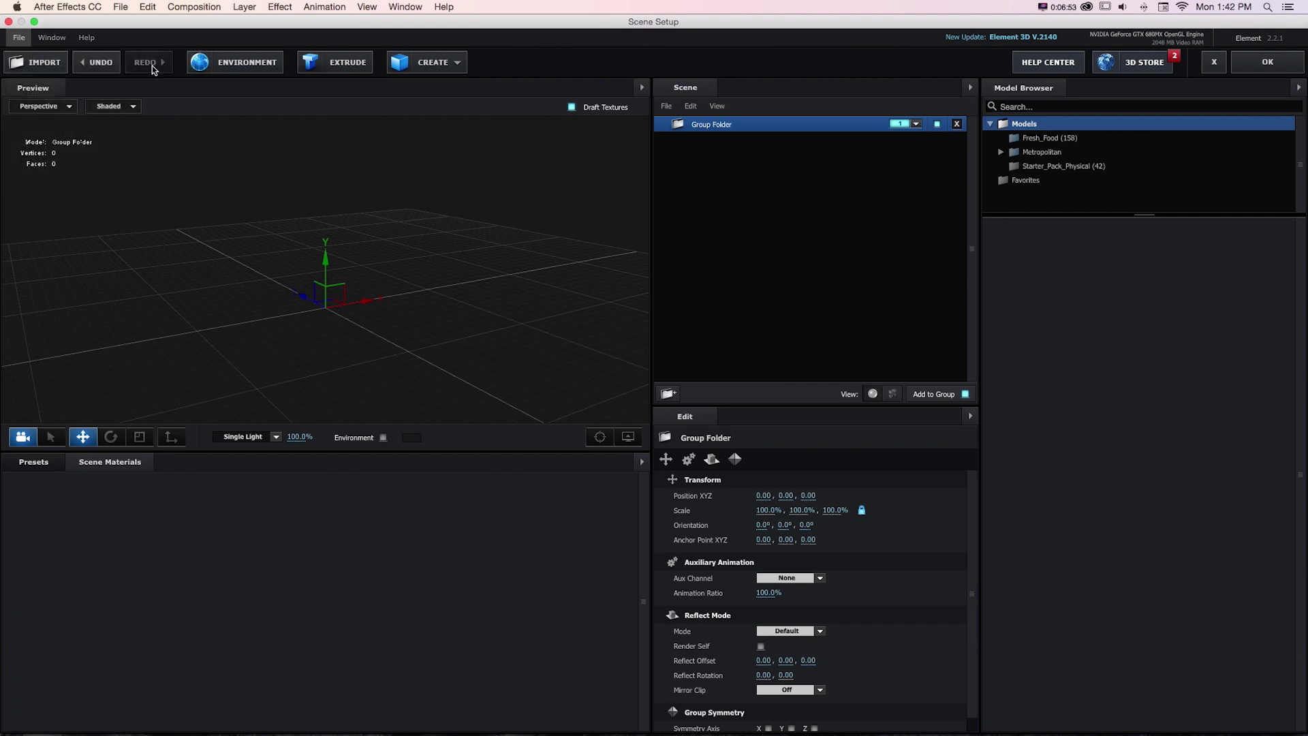
{"action": "left_click", "coordinate": [451, 63]}
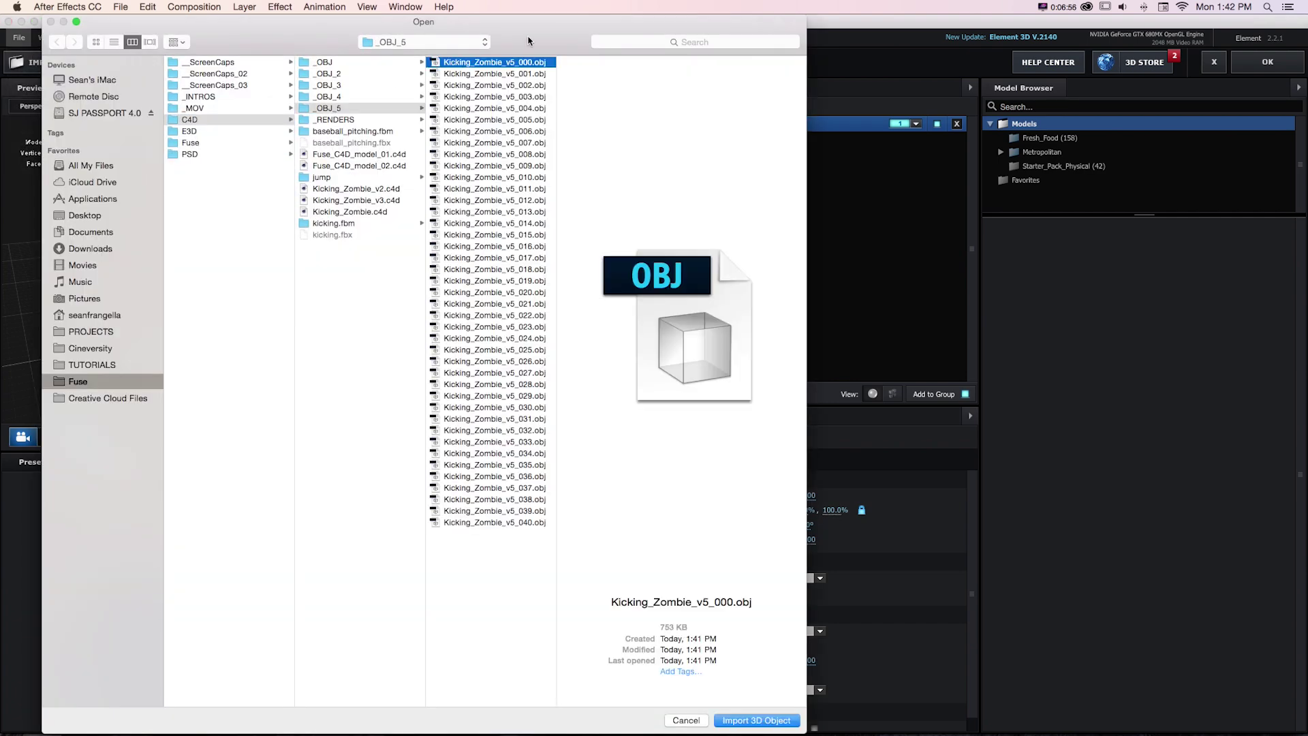
{"action": "left_click", "coordinate": [720, 722]}
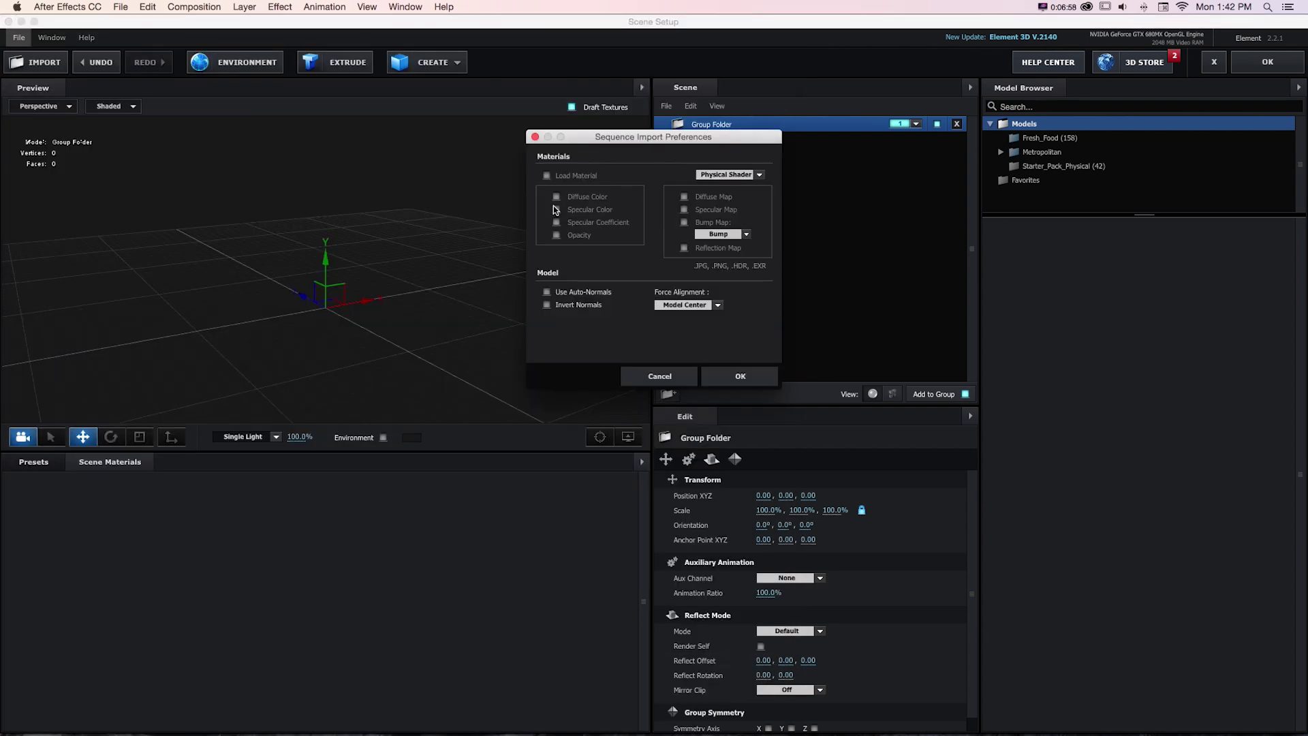
{"action": "left_click", "coordinate": [546, 292]}
{"action": "left_click_drag", "start_coordinate": [599, 139], "coordinate": [443, 139]}
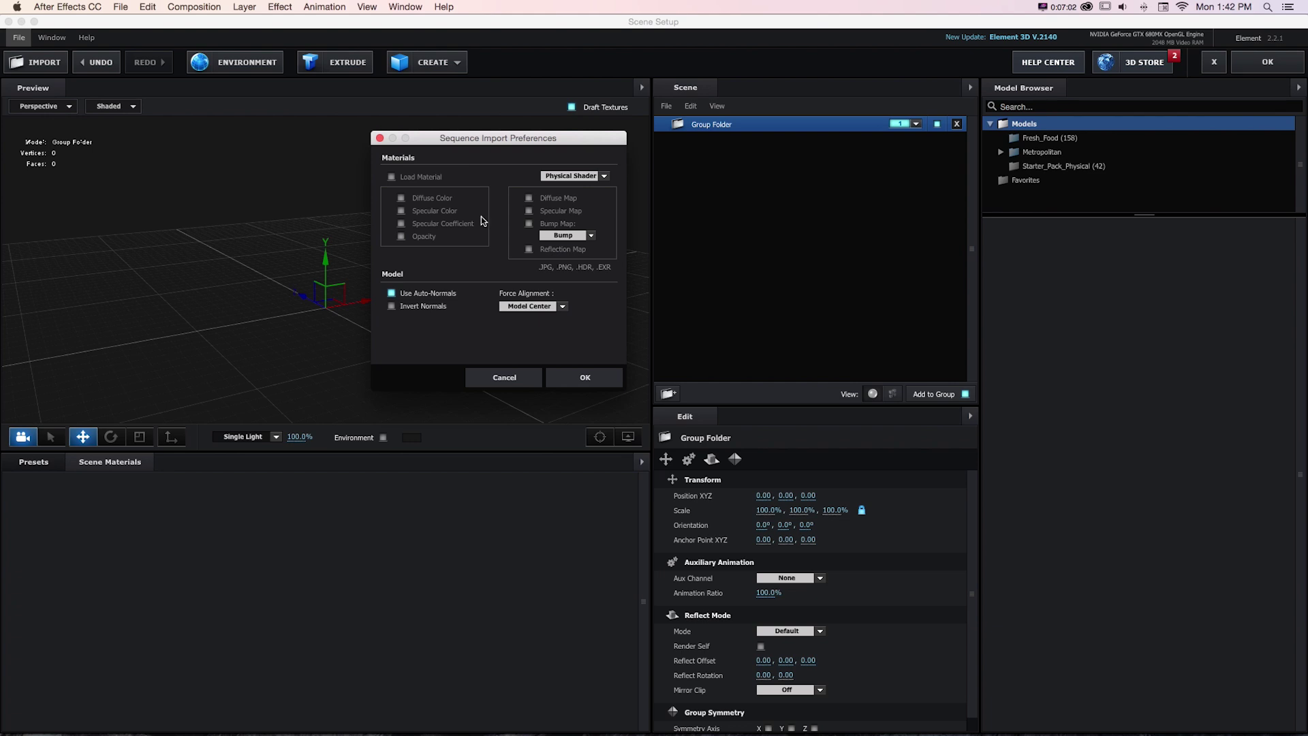
{"action": "left_click", "coordinate": [583, 377]}
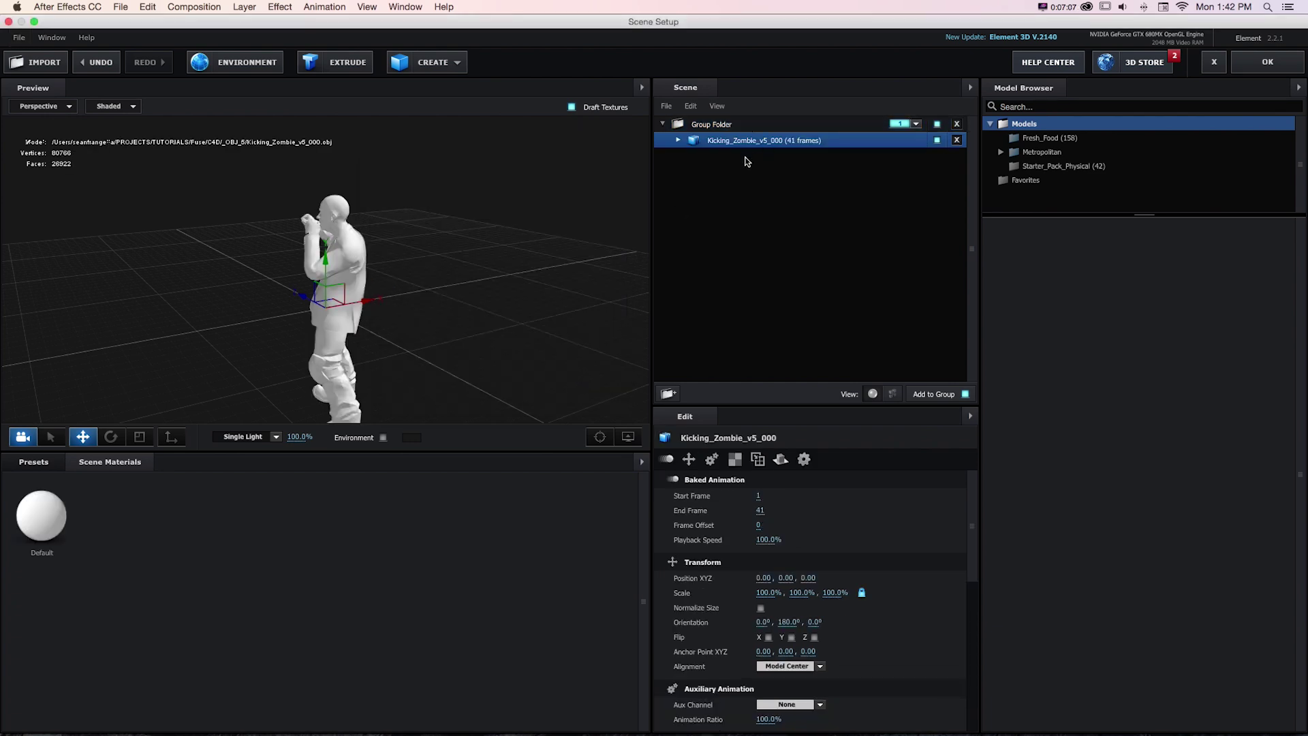
{"action": "left_click", "coordinate": [678, 139]}
{"action": "mouse_move", "coordinate": [538, 249]}
{"action": "left_mouse_down"}
{"action": "mouse_move", "coordinate": [482, 251]}
{"action": "mouse_move", "coordinate": [572, 254]}
{"action": "mouse_move", "coordinate": [547, 253]}
{"action": "left_mouse_up"}
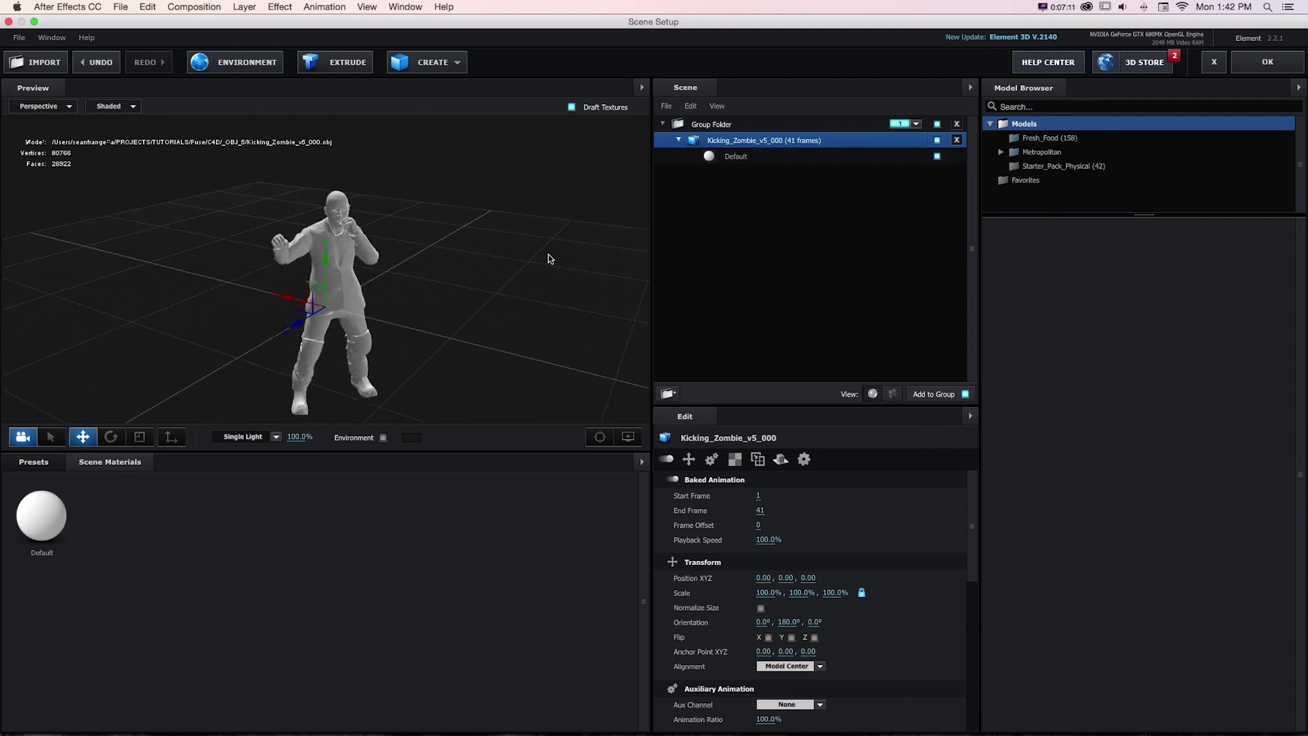
{"action": "left_click", "coordinate": [1253, 66]}
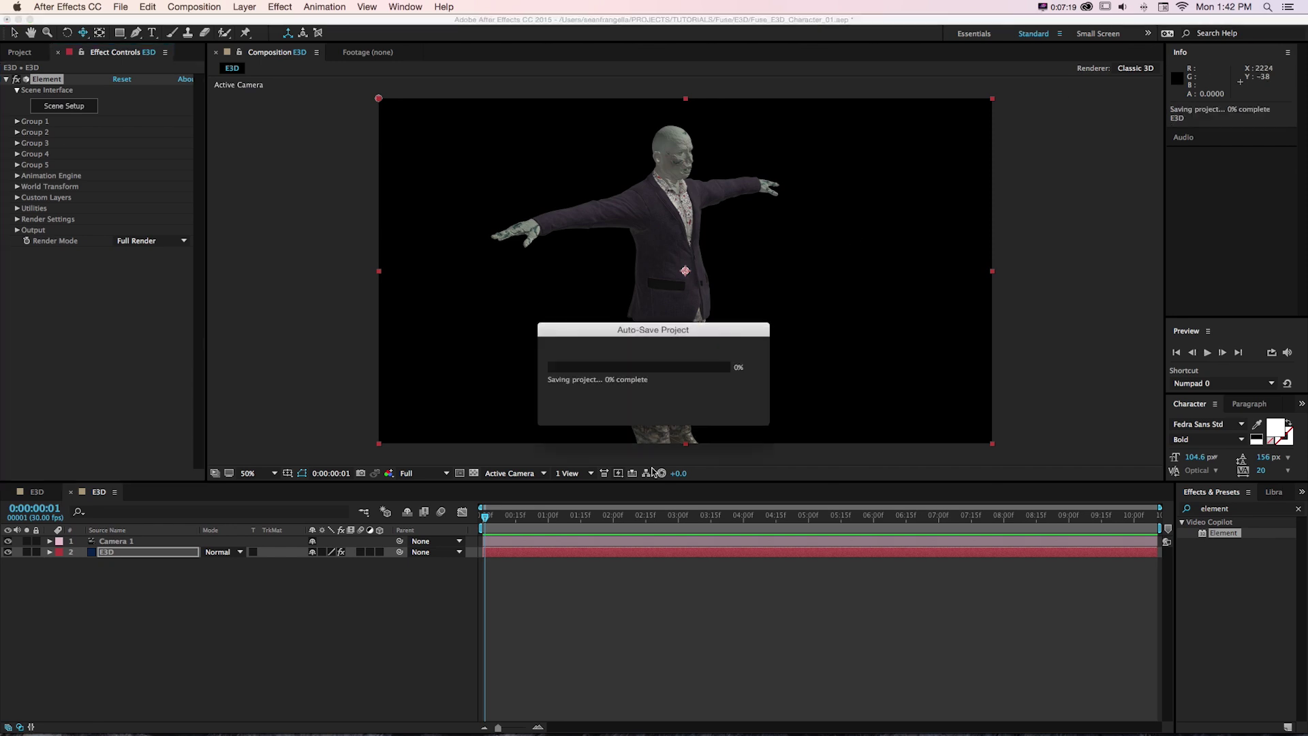
Play back the grey zombie's kick and scrub the playhead to 0:00:01:04
{"action": "key", "text": "space"}
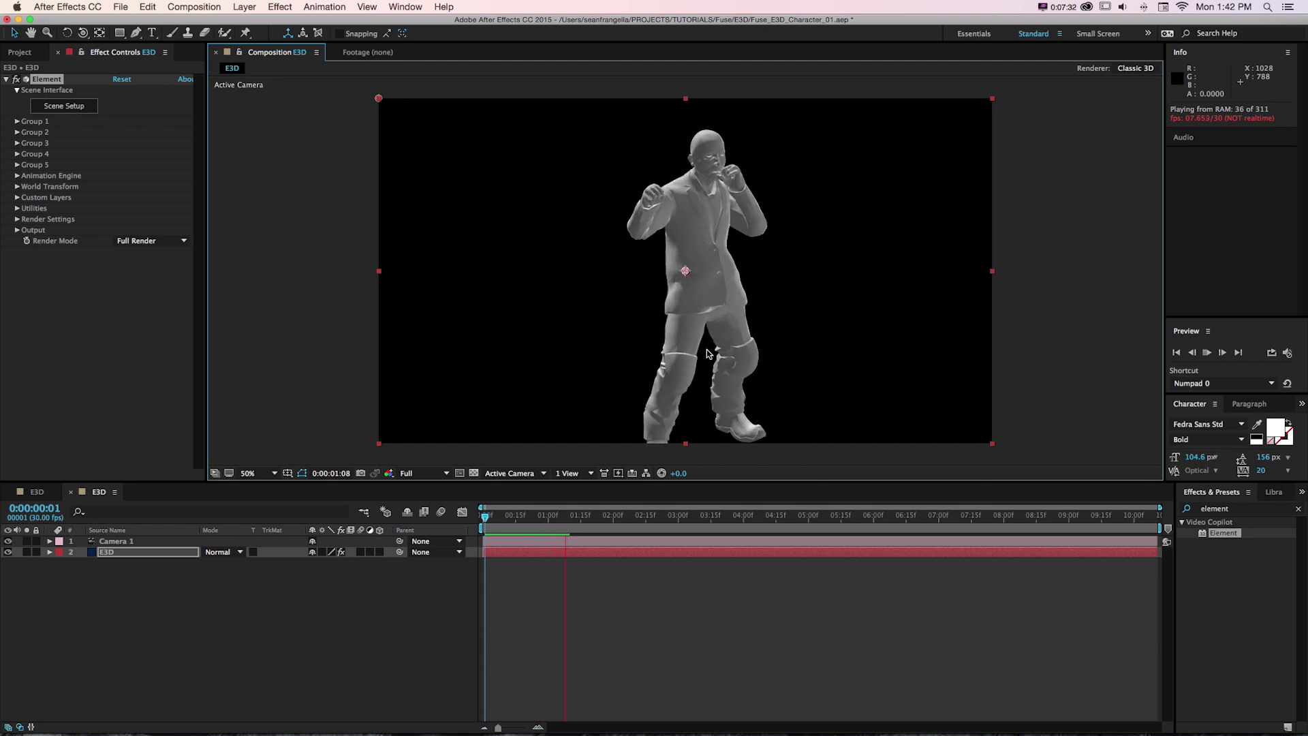
{"action": "left_click_drag", "start_coordinate": [516, 516], "coordinate": [560, 519]}
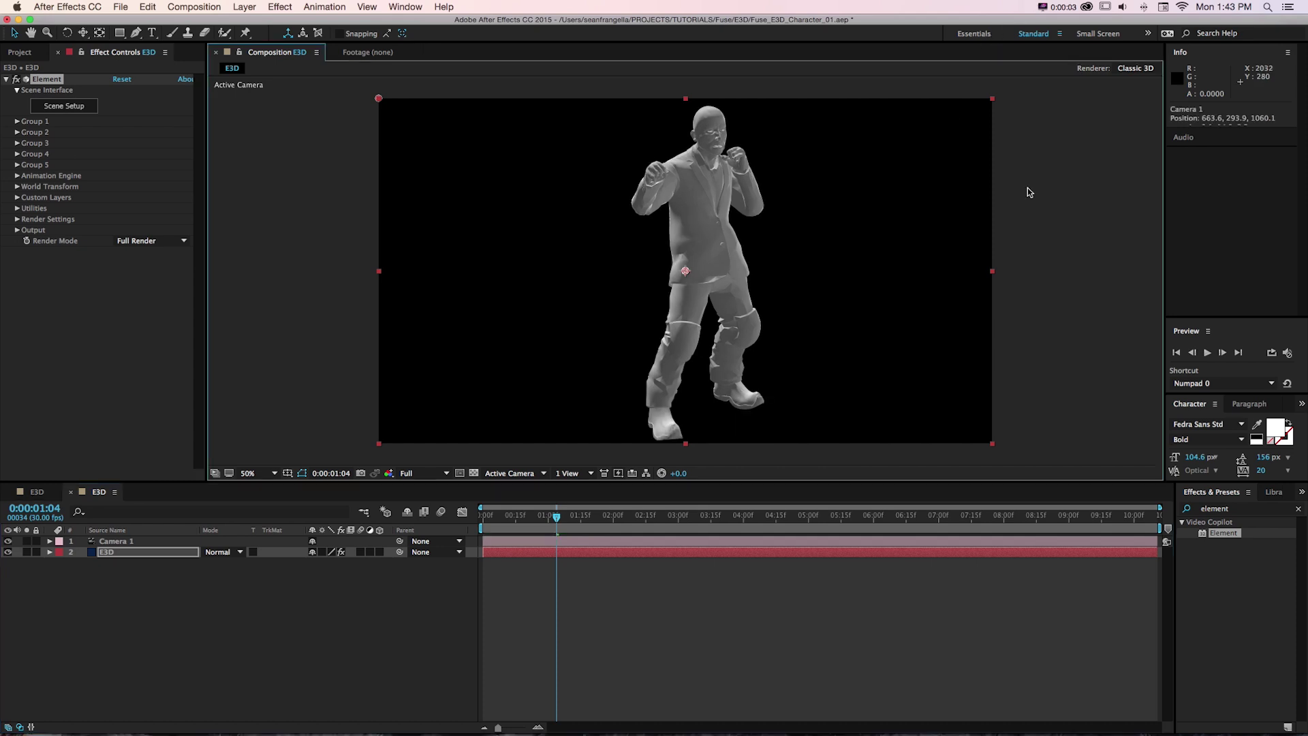
{"action": "left_click", "coordinate": [52, 108]}
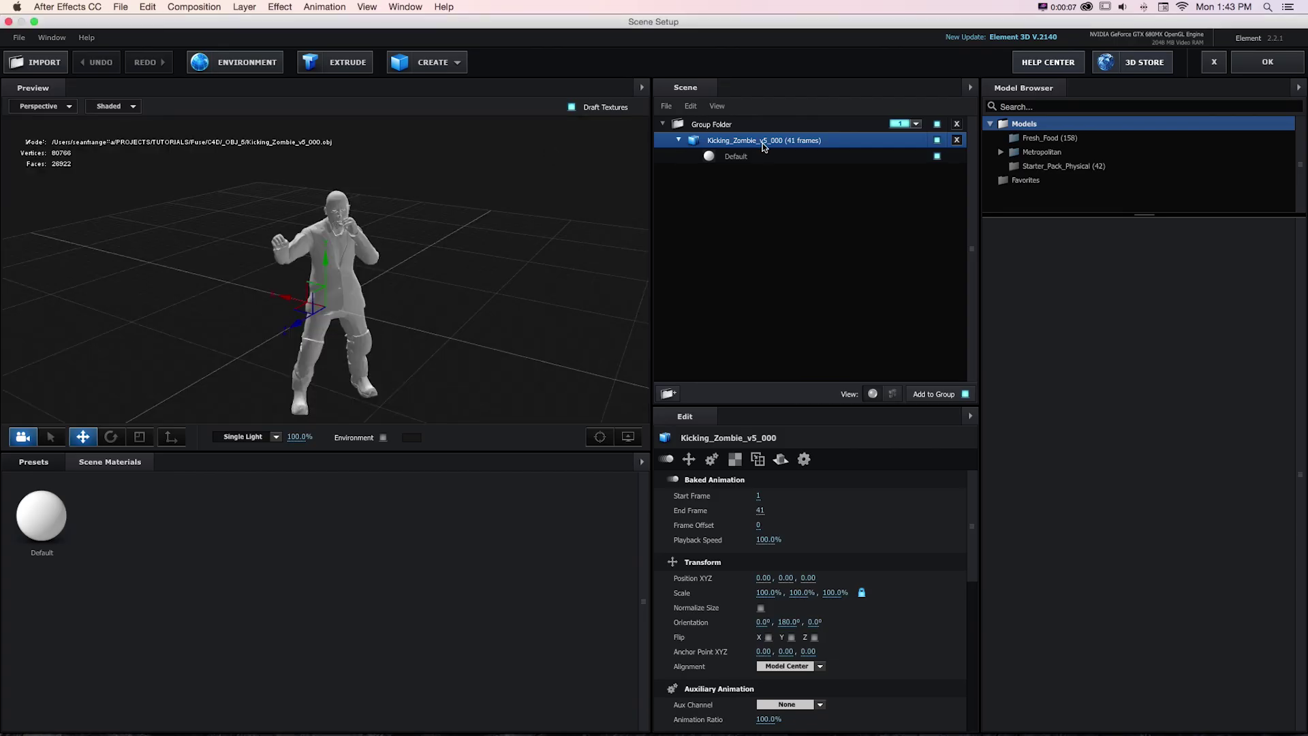
Replace the zombie's Default material with the Physical preset Wireframe_Glass, after trying Blue_Wireframe
{"action": "left_click", "coordinate": [747, 156]}
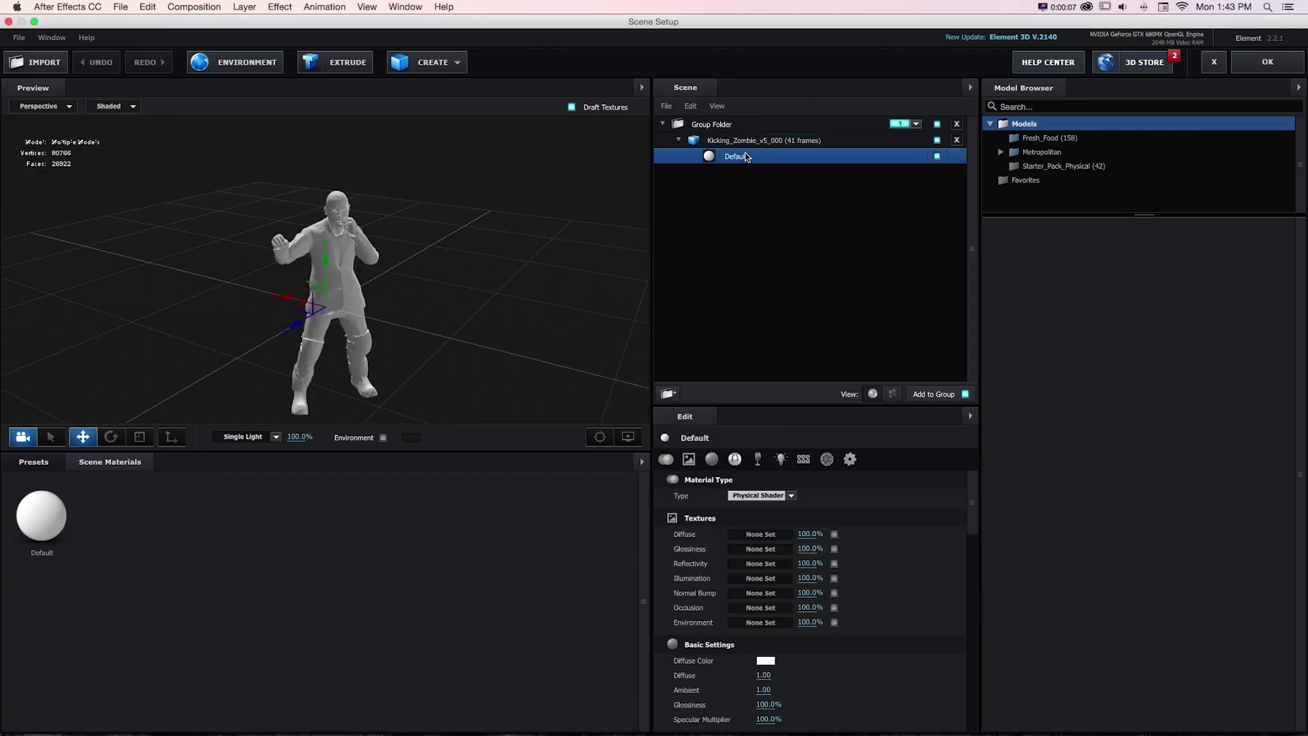
{"action": "left_click", "coordinate": [37, 465]}
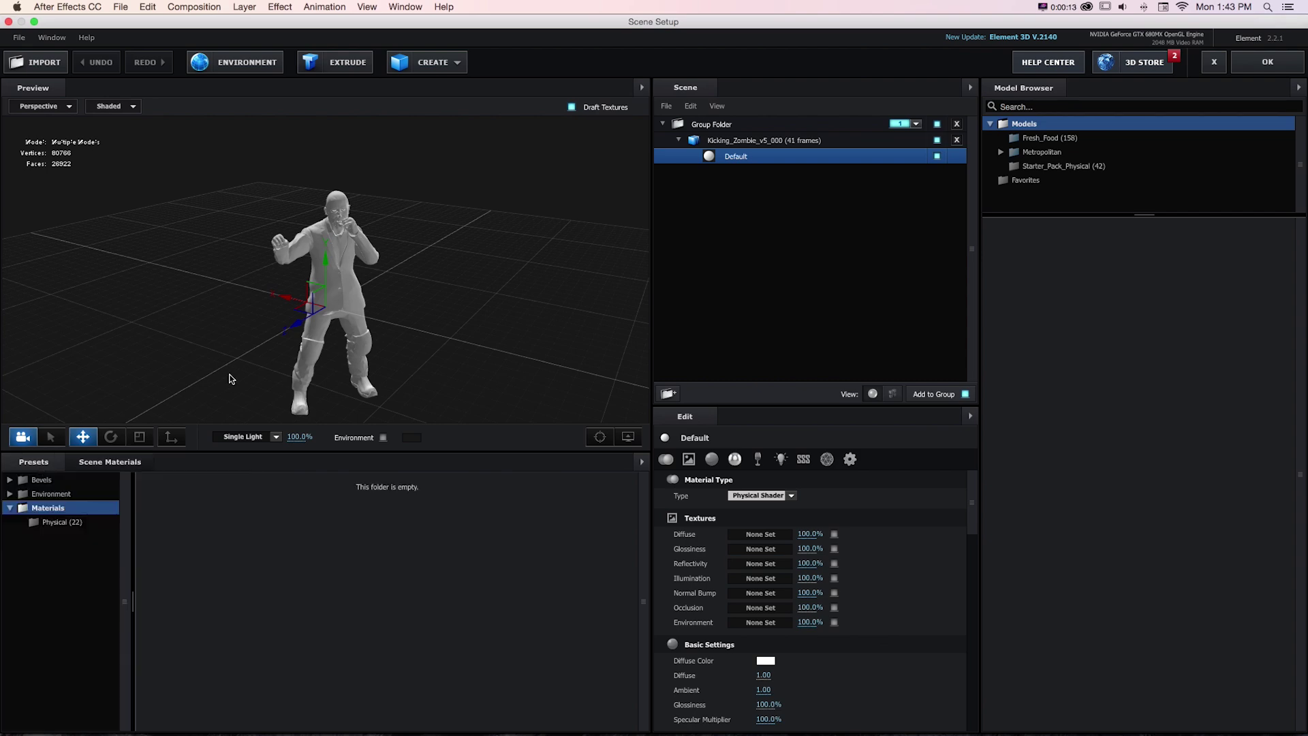
{"action": "left_click", "coordinate": [63, 523]}
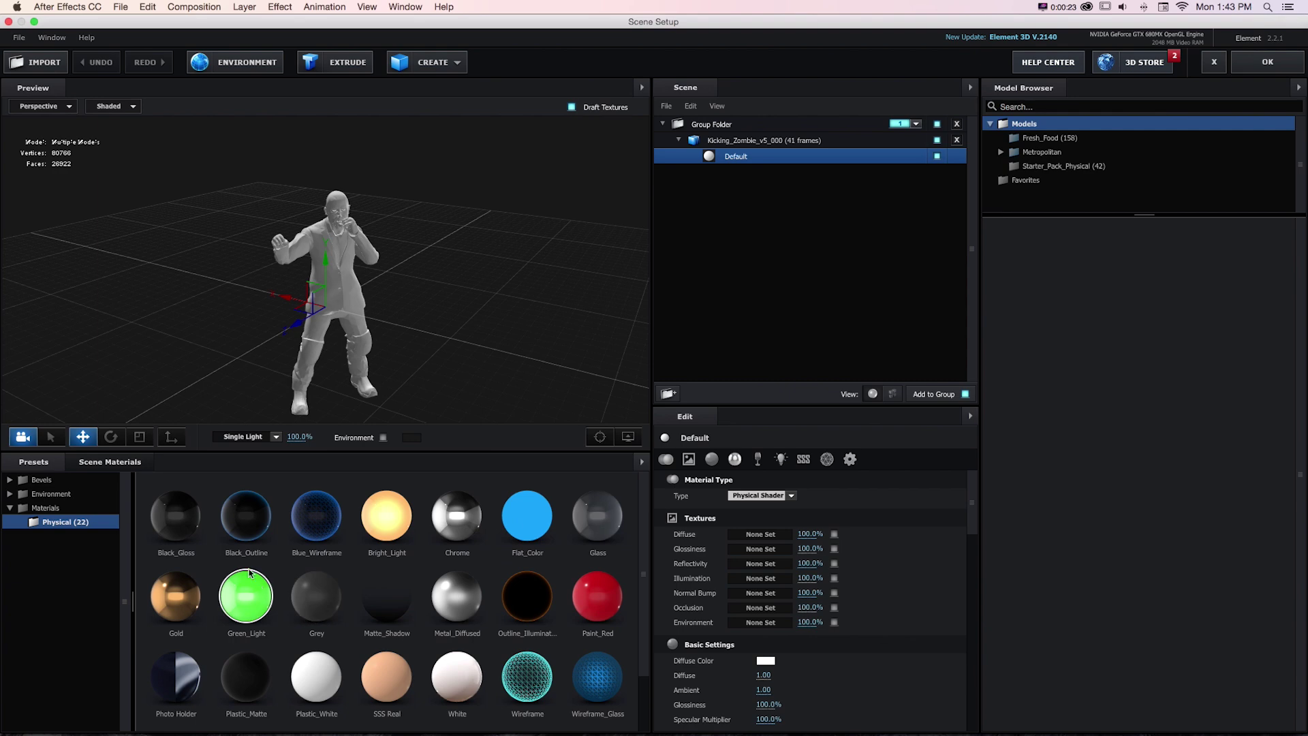
{"action": "left_click_drag", "start_coordinate": [305, 531], "coordinate": [708, 156]}
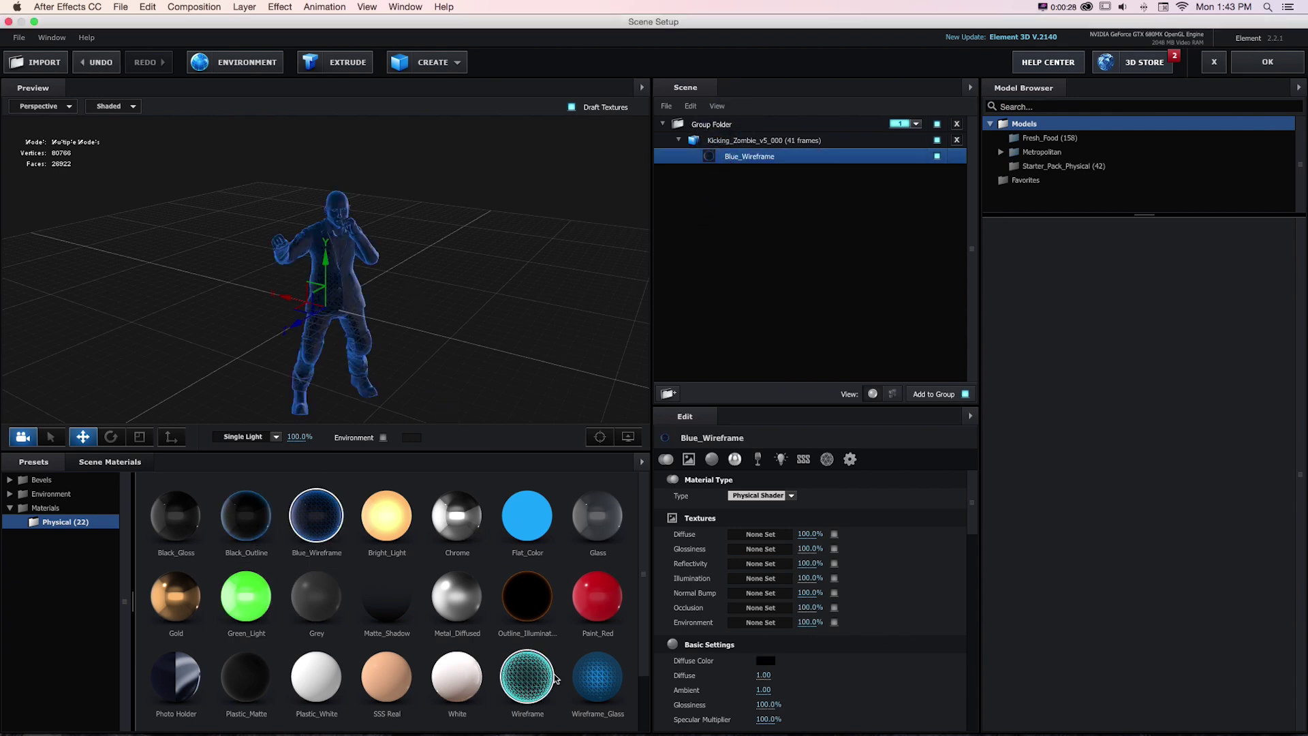
{"action": "left_click_drag", "start_coordinate": [597, 677], "coordinate": [723, 156]}
{"action": "scroll", "coordinate": [420, 229], "scroll_direction": "up", "scroll_amount": 5}
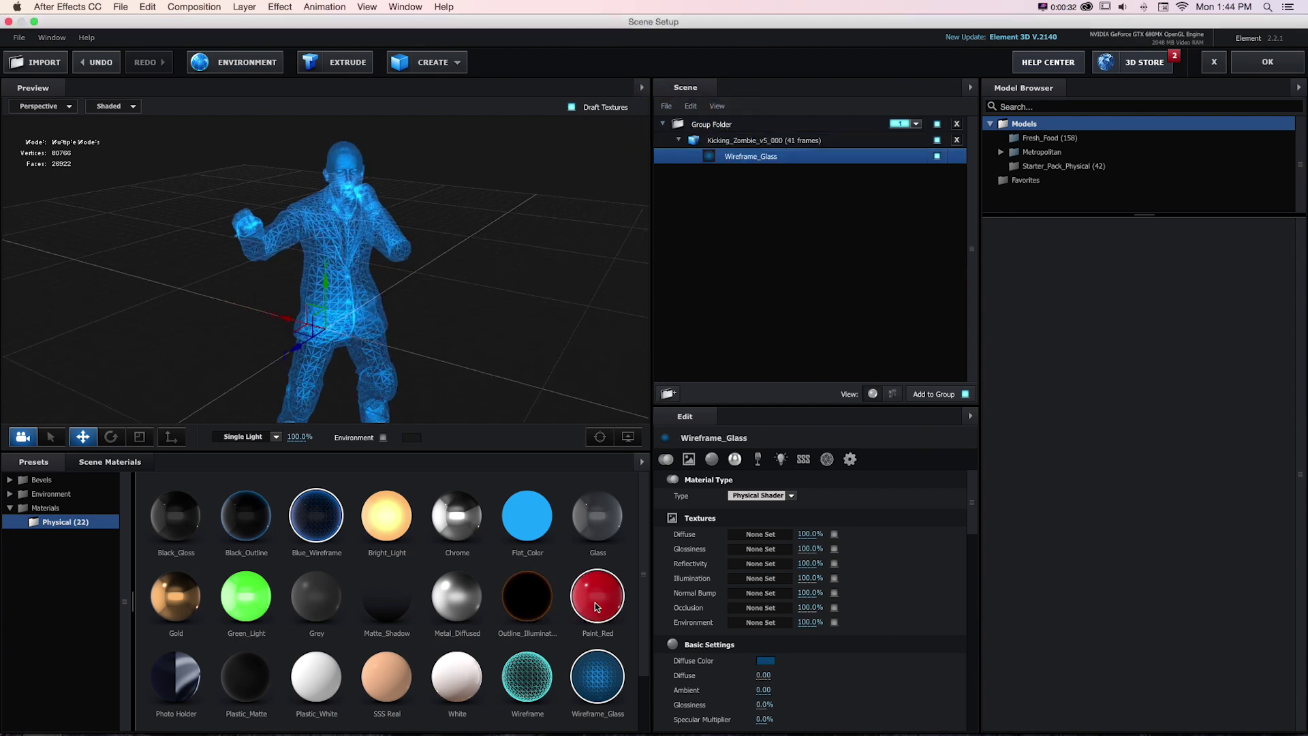
{"action": "left_click", "coordinate": [1268, 62]}
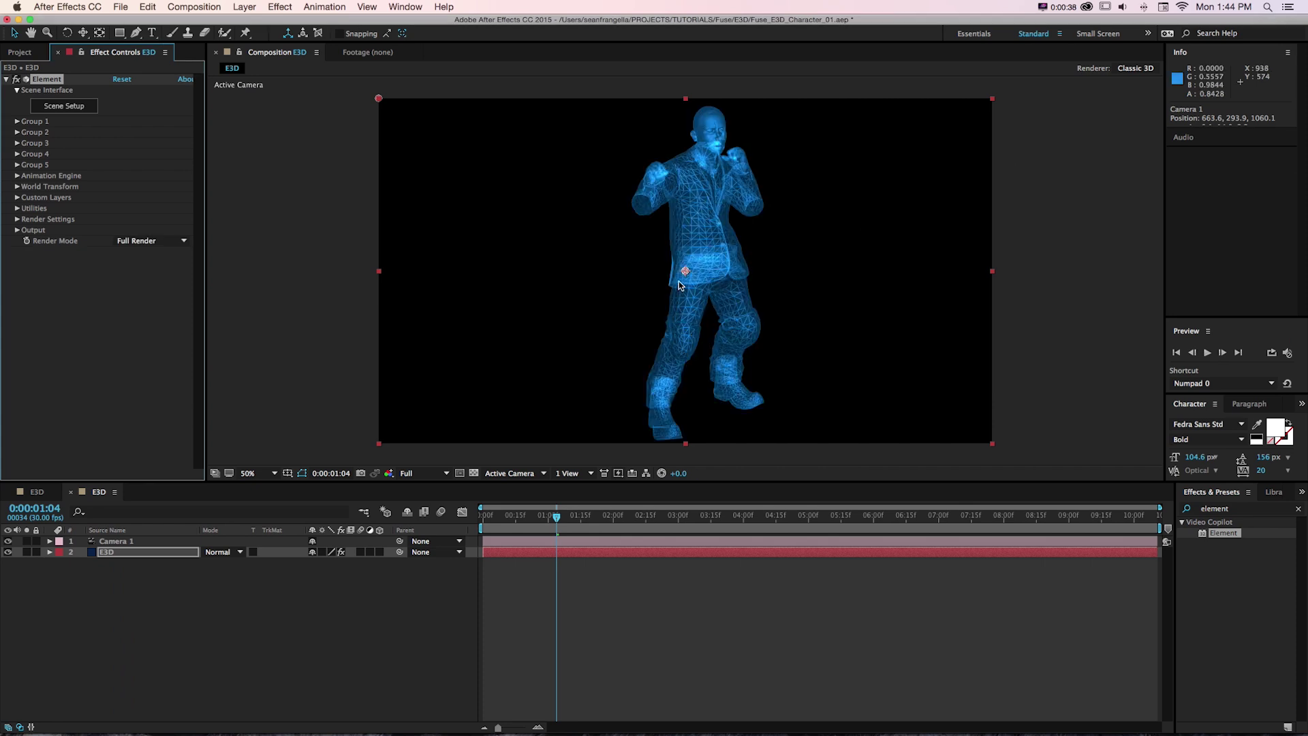
Set Group 1's Particle Replicator shape to 3D Grid
{"action": "left_click", "coordinate": [17, 121]}
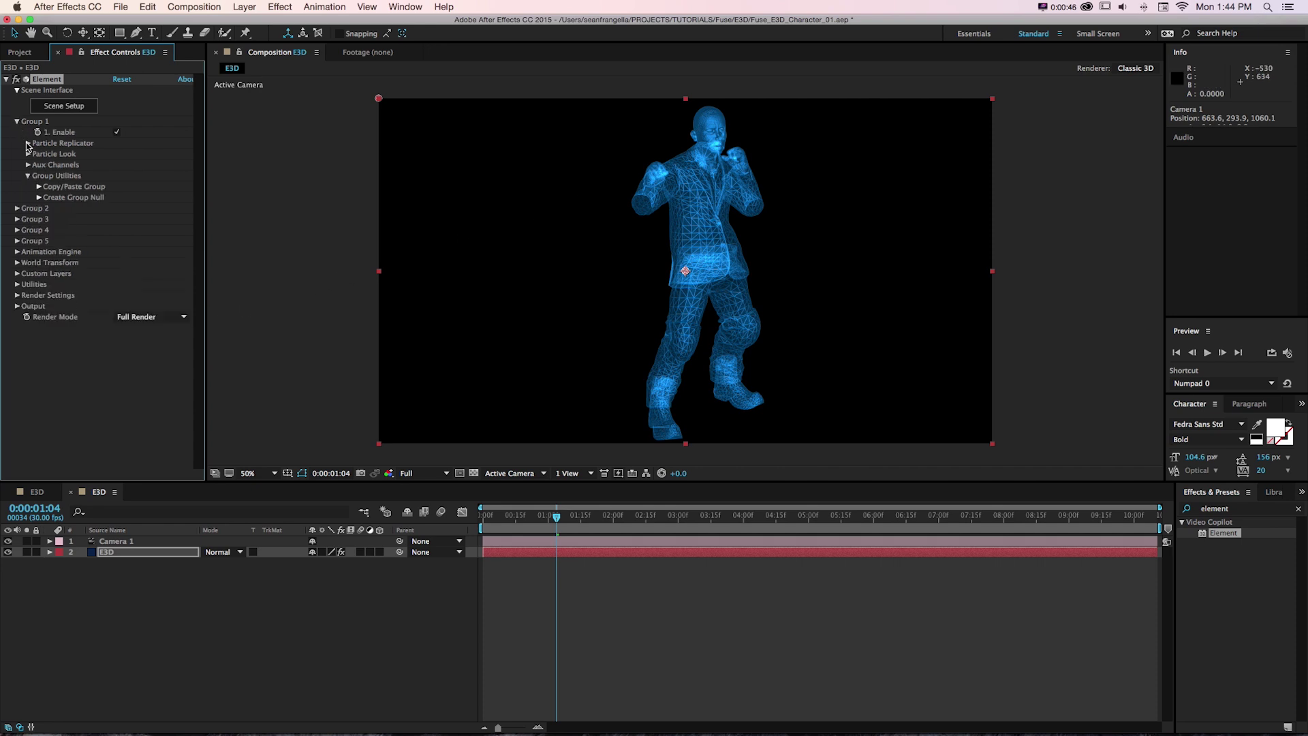
{"action": "left_click", "coordinate": [28, 143]}
{"action": "left_click", "coordinate": [140, 165]}
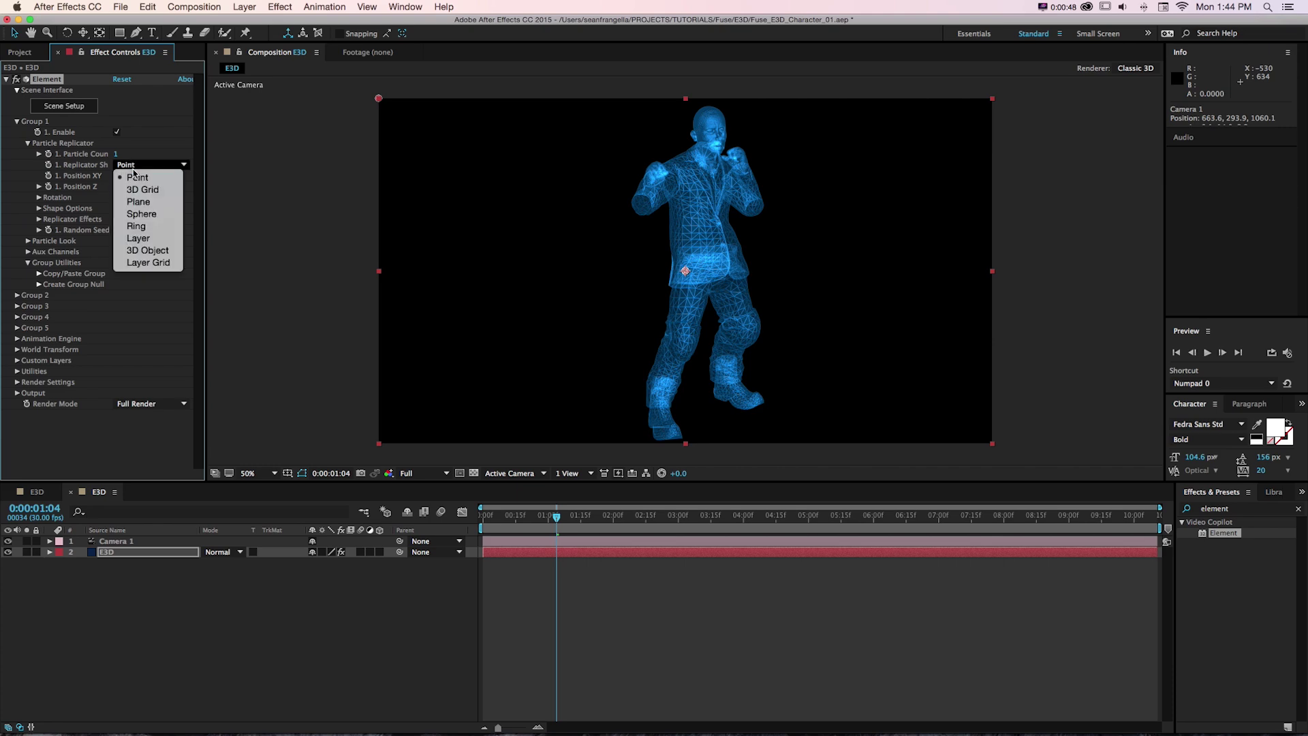
{"action": "left_click", "coordinate": [142, 189]}
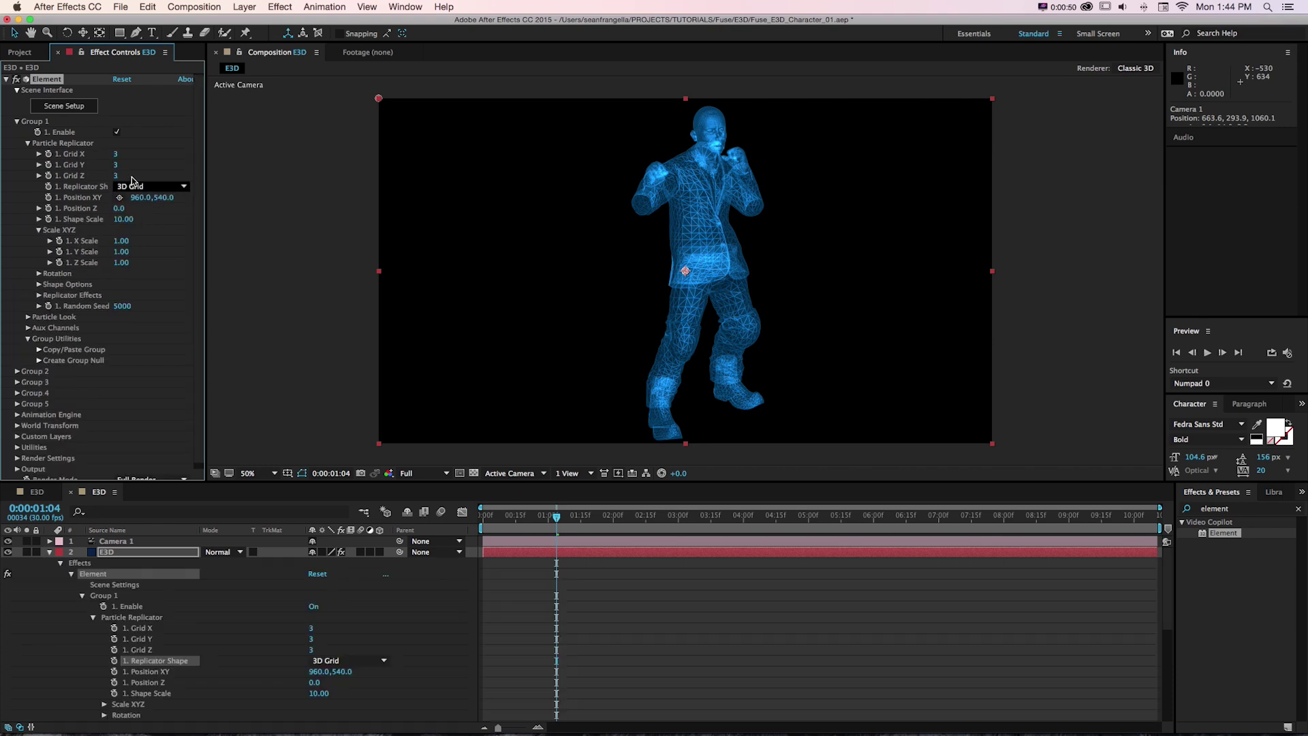
Make the grid 5 × 1 × 1 with X Scale 2.40, and check the kick at 0:00:02:10
{"action": "left_click", "coordinate": [116, 152]}
{"action": "type", "text": "5"}
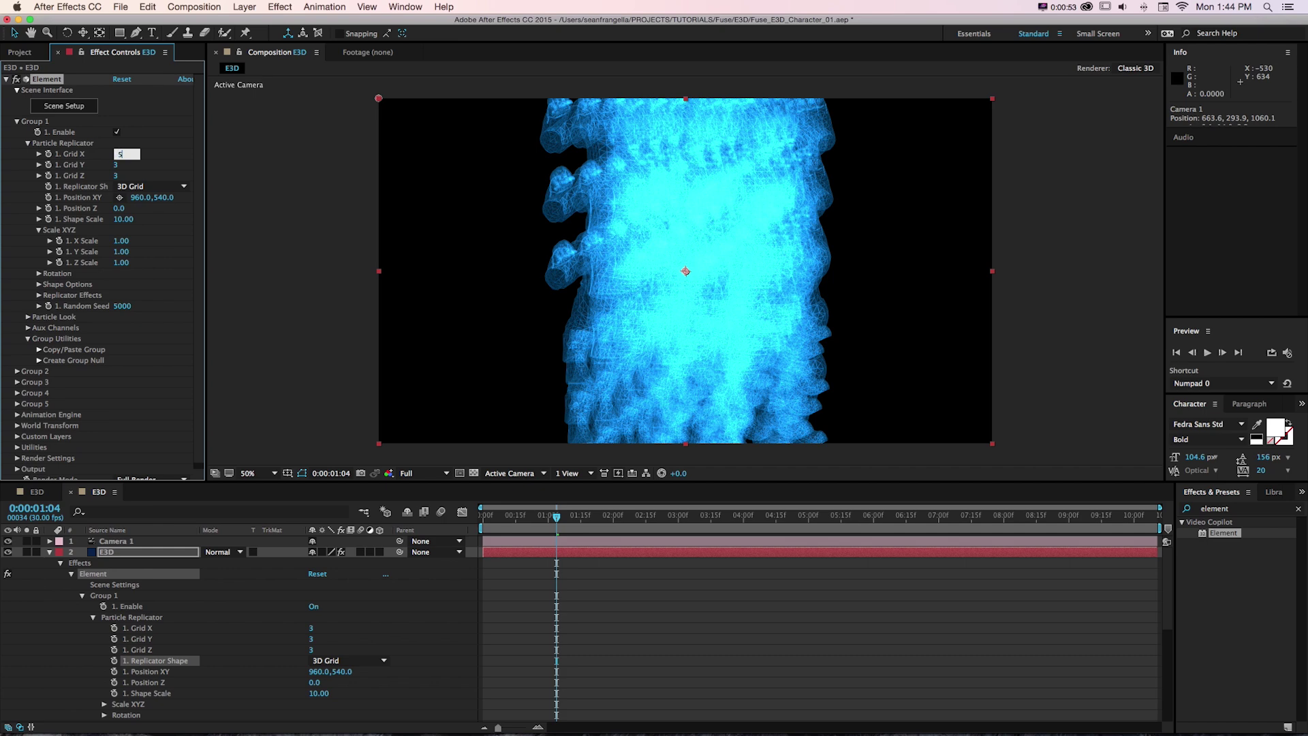
{"action": "key", "text": "Tab"}
{"action": "type", "text": "1"}
{"action": "key", "text": "Tab"}
{"action": "type", "text": "1"}
{"action": "key", "text": "Return"}
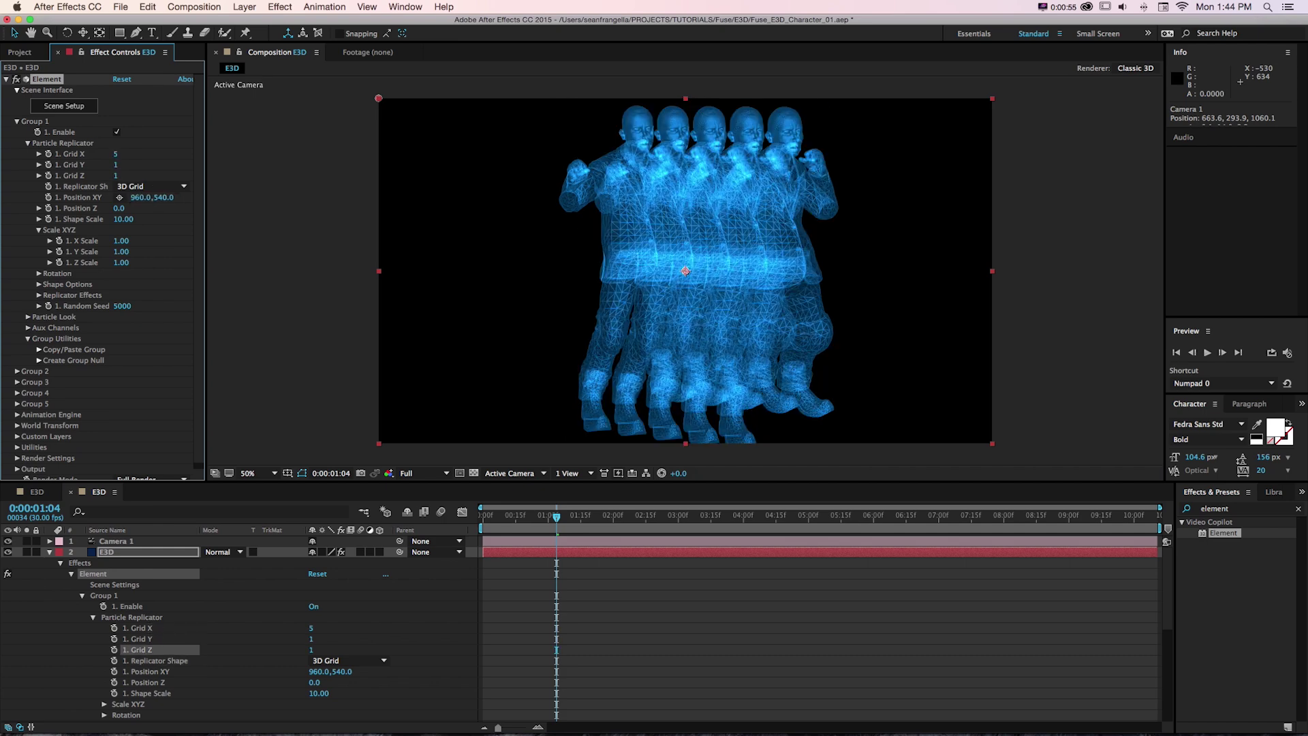
{"action": "left_click_drag", "start_coordinate": [120, 241], "coordinate": [127, 240]}
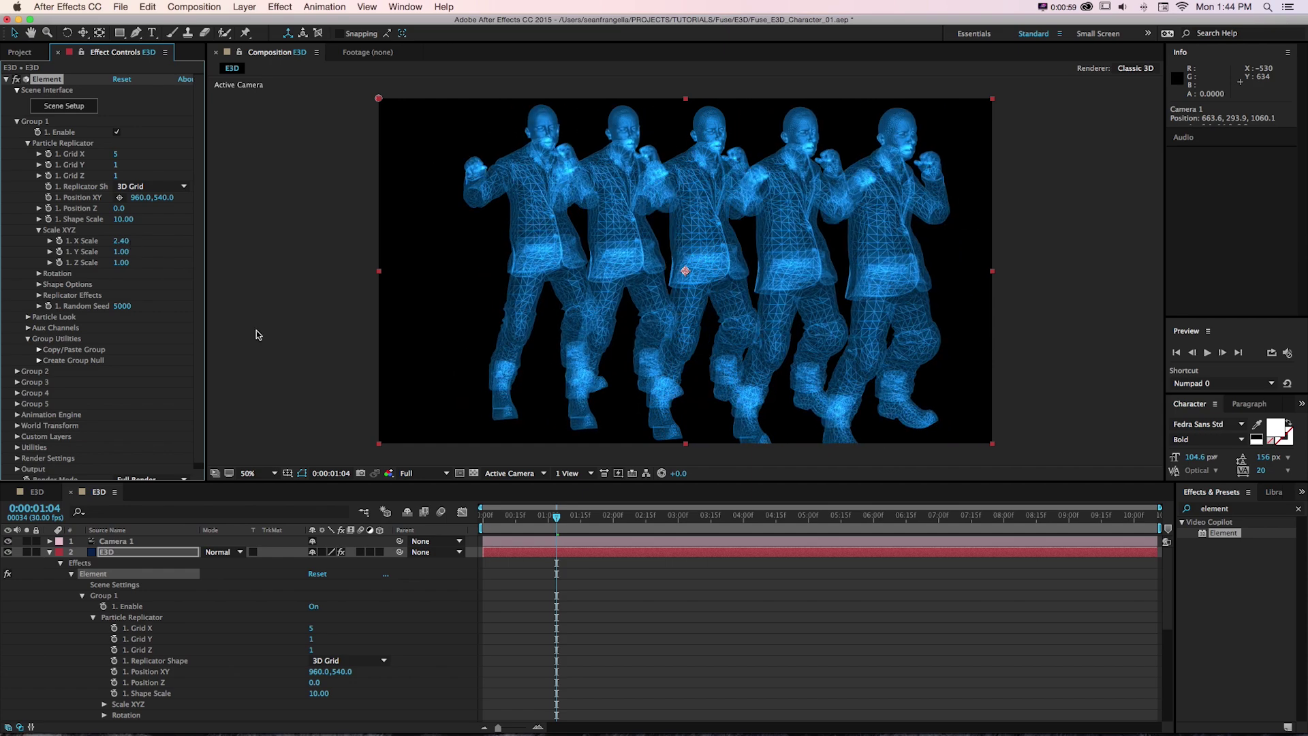
{"action": "left_click_drag", "start_coordinate": [556, 518], "coordinate": [635, 522]}
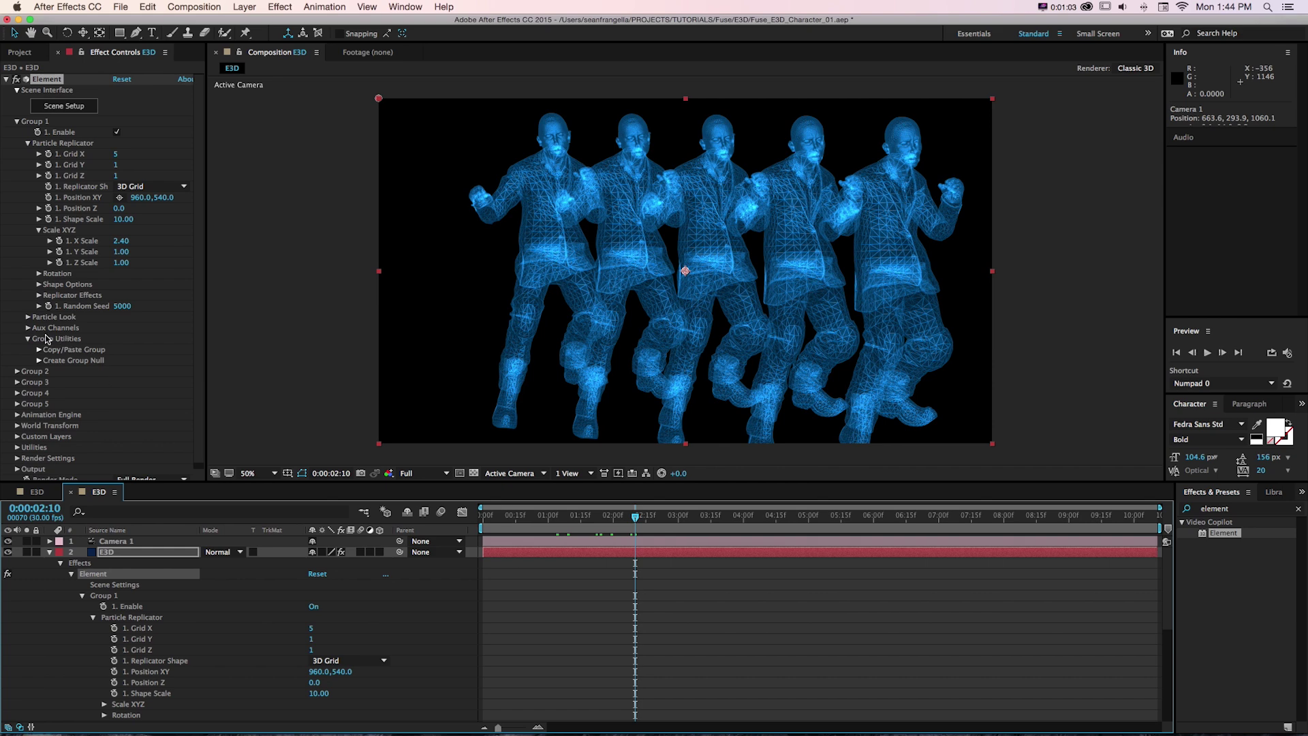
{"action": "left_click", "coordinate": [28, 316]}
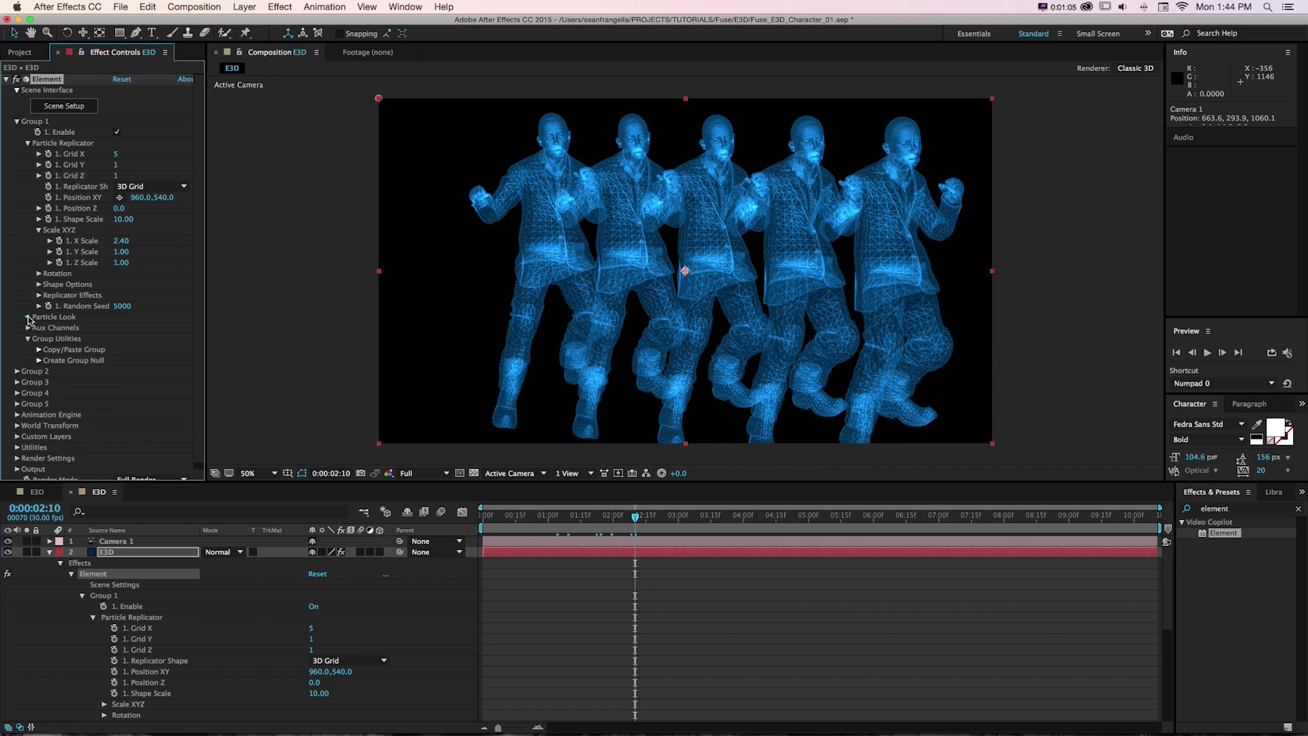
Set the Baked Animation Loop Mode to Random Loop and preview it
{"action": "left_click_drag", "start_coordinate": [203, 349], "coordinate": [195, 423]}
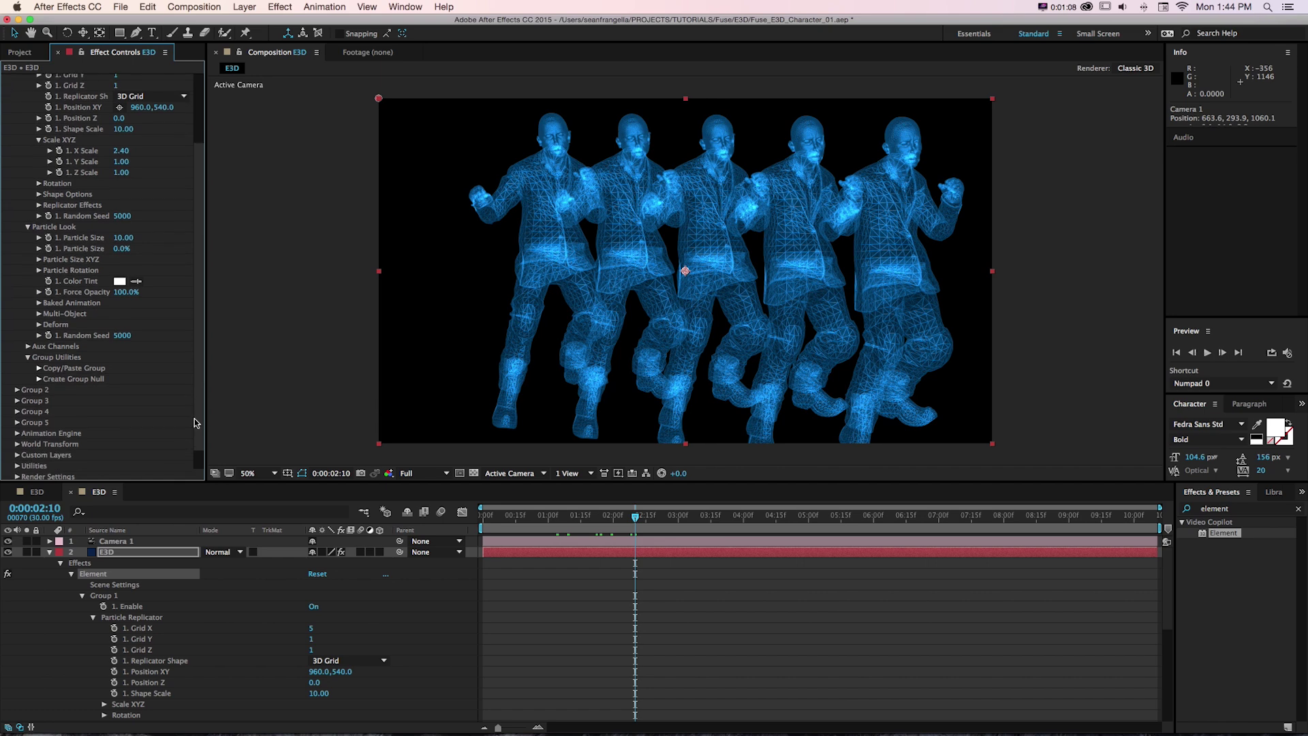
{"action": "left_click", "coordinate": [38, 303]}
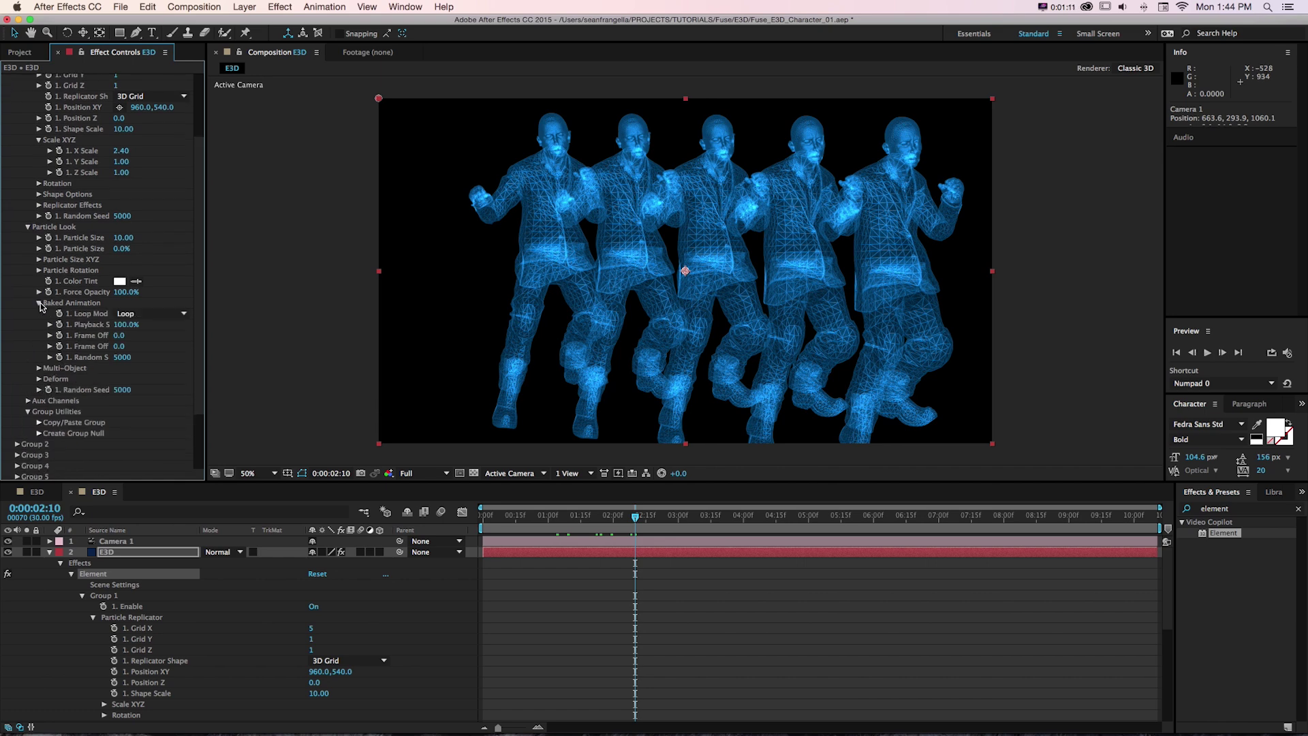
{"action": "left_click", "coordinate": [138, 316]}
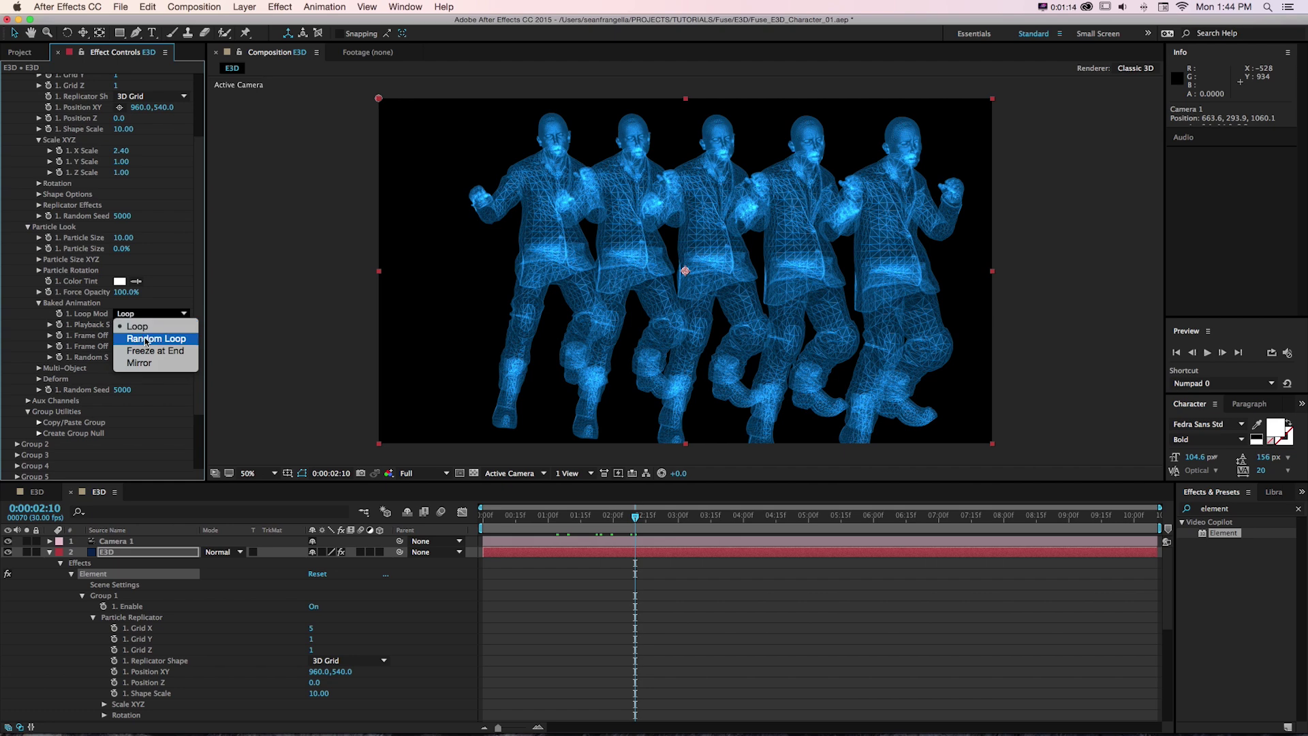
{"action": "left_click", "coordinate": [146, 338]}
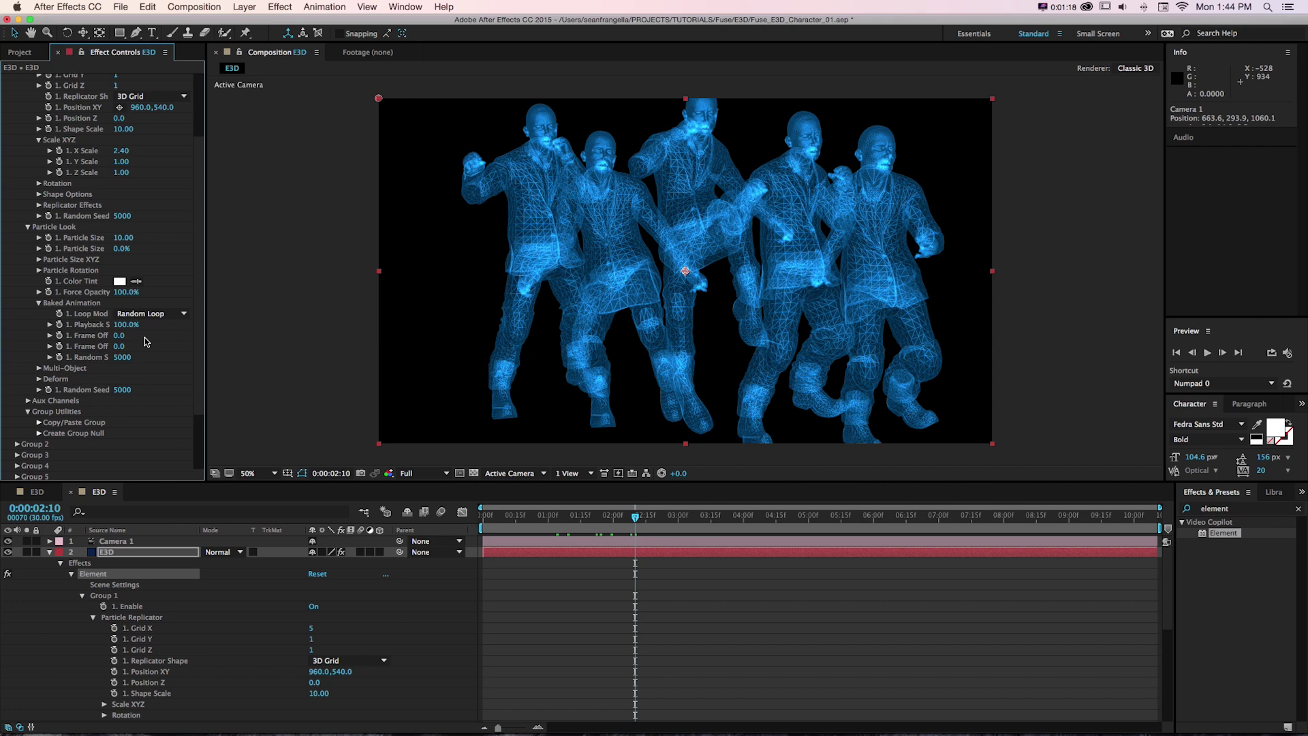
{"action": "key", "text": "space"}
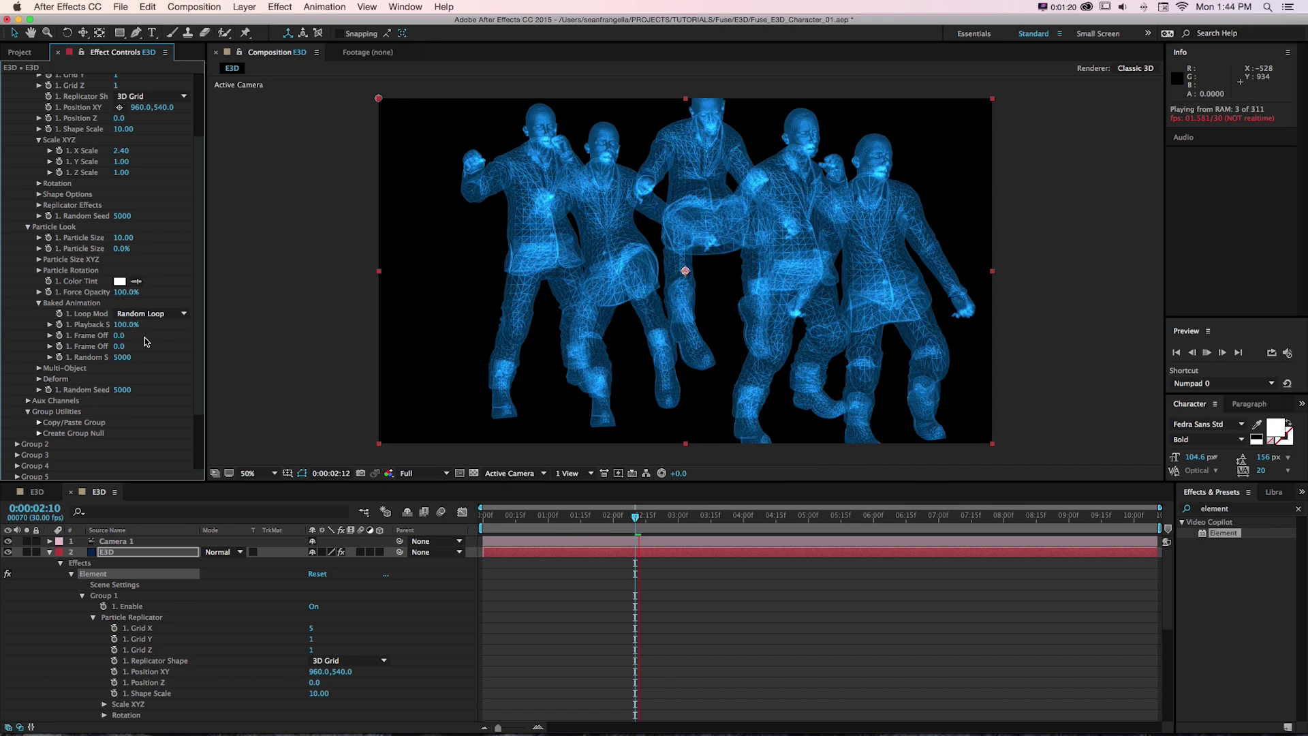
{"action": "key", "text": "space"}
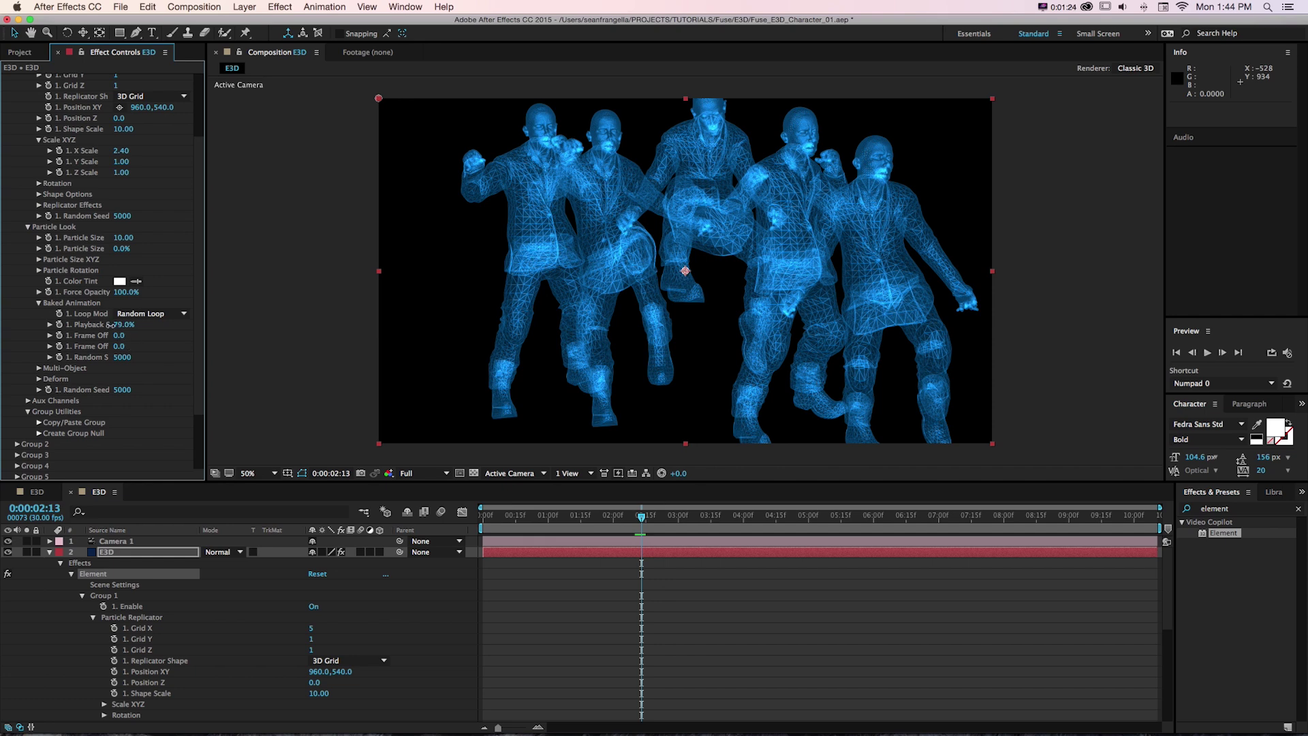
Set the baked animation Playback Speed to 150% and return the time near the start
{"action": "left_click_drag", "start_coordinate": [123, 325], "coordinate": [155, 324]}
{"action": "left_click", "coordinate": [125, 324]}
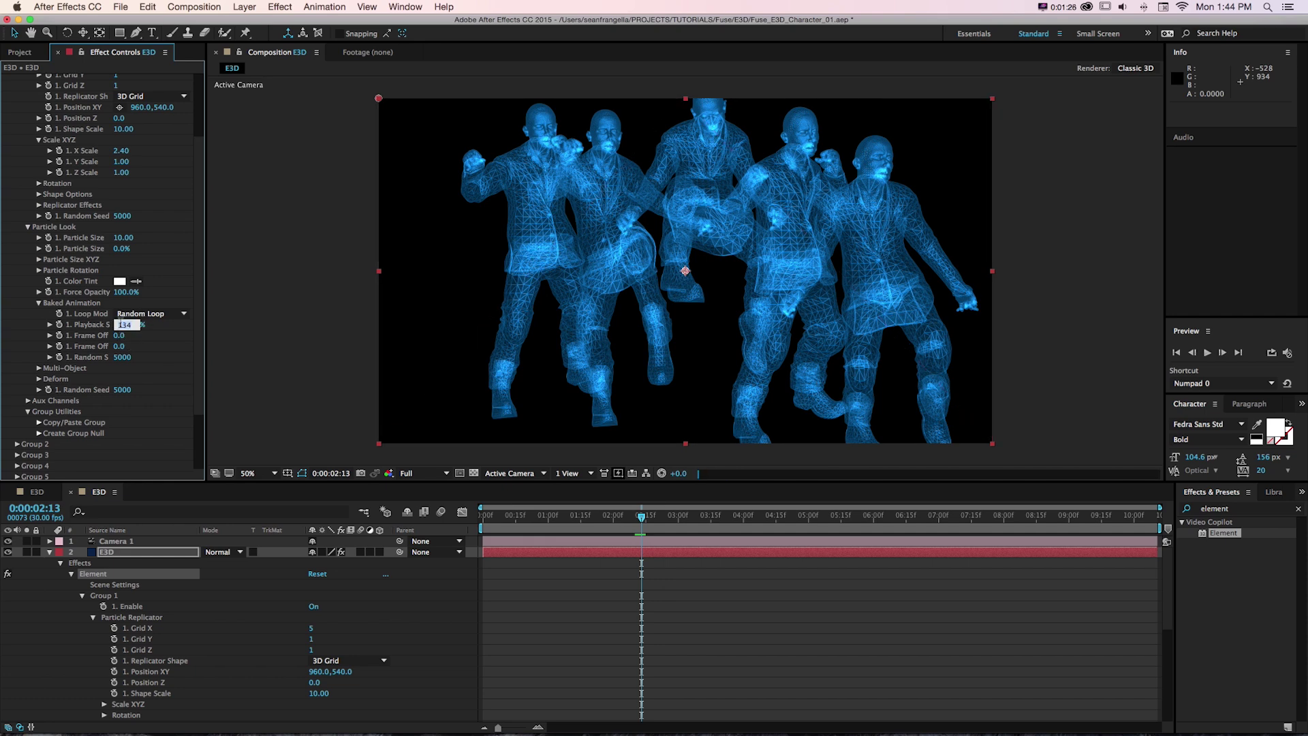
{"action": "type", "text": "150"}
{"action": "key", "text": "Return"}
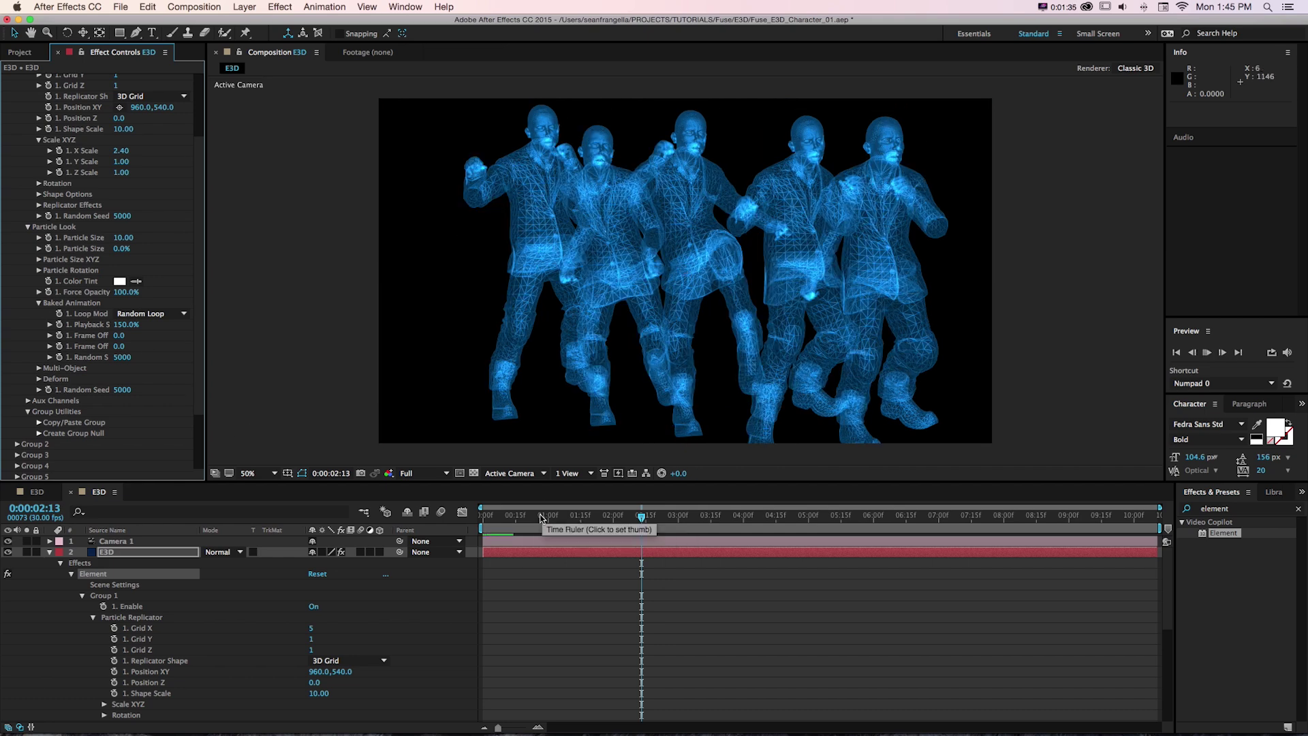
{"action": "left_click", "coordinate": [492, 517]}
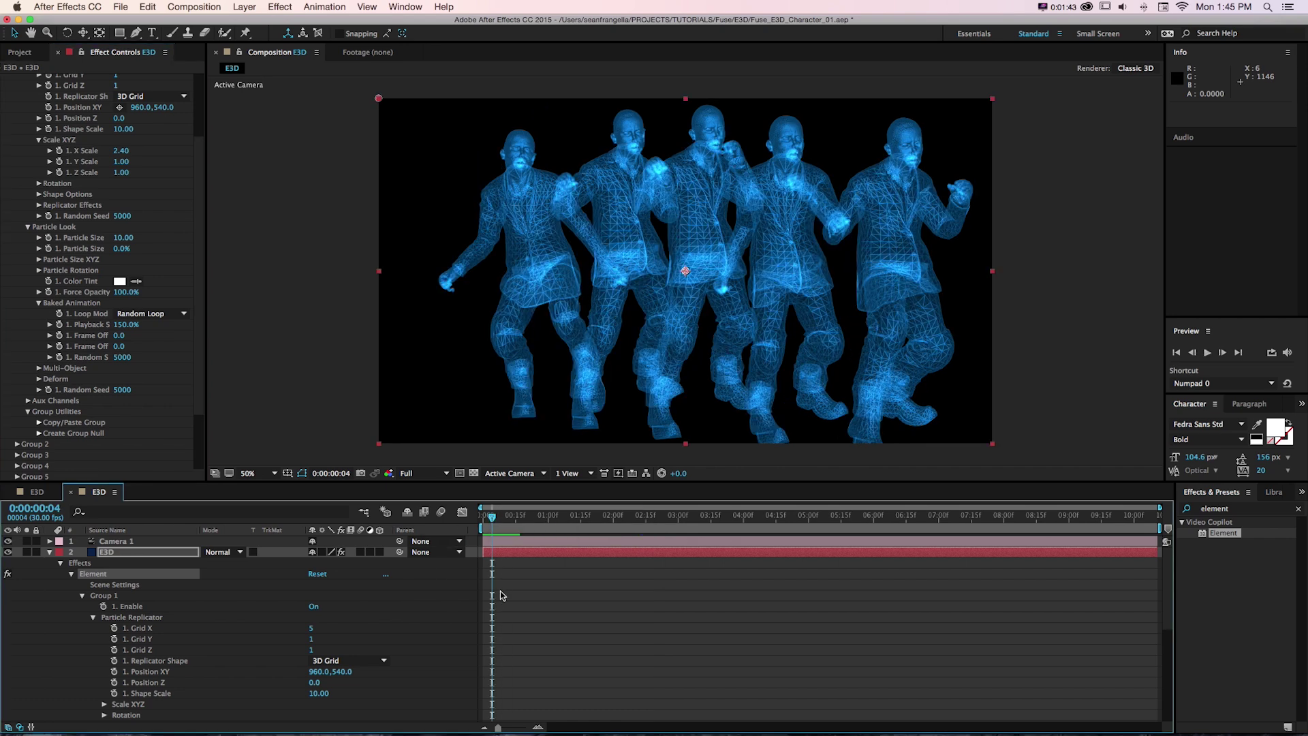
{"action": "key", "text": "super+shift+a"}
Add a new adjustment layer and apply Pixel Motion Blur to it
{"action": "left_click", "coordinate": [235, 6]}
{"action": "left_click", "coordinate": [236, 6]}
{"action": "key", "text": "super+alt+y"}
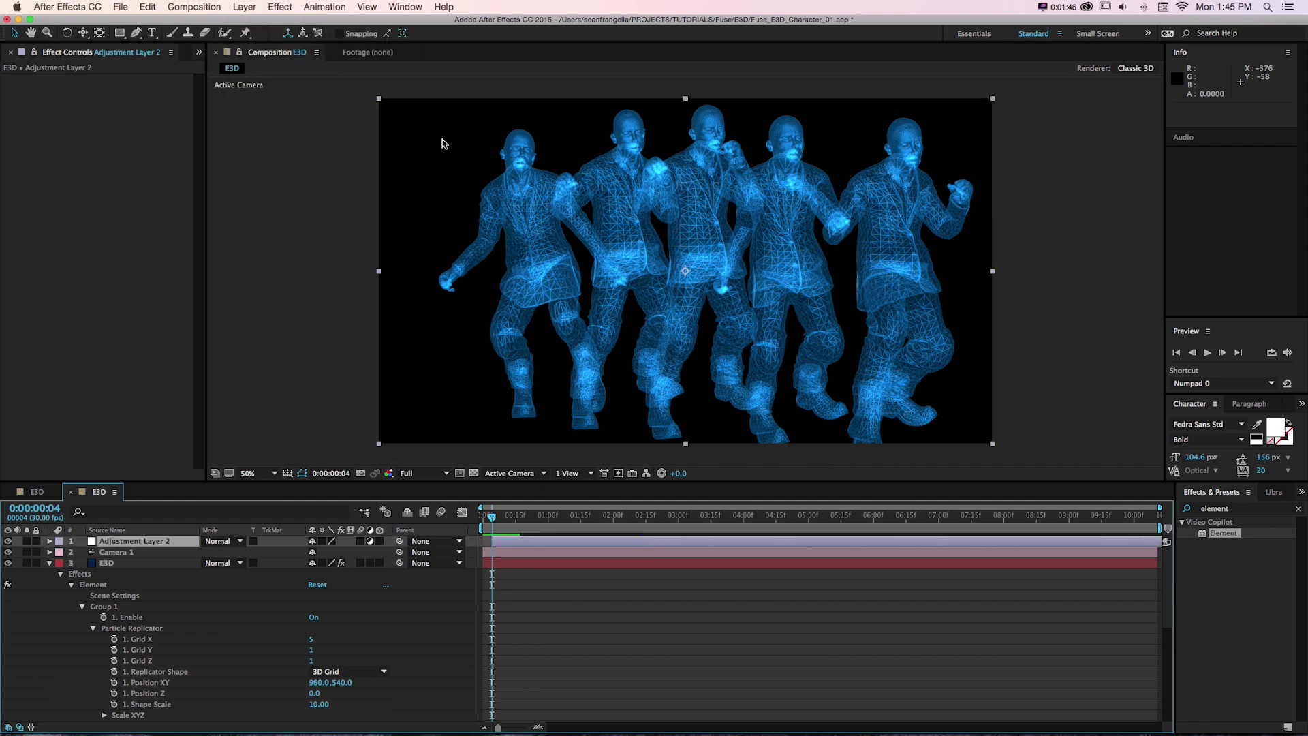
{"action": "left_click", "coordinate": [1246, 511]}
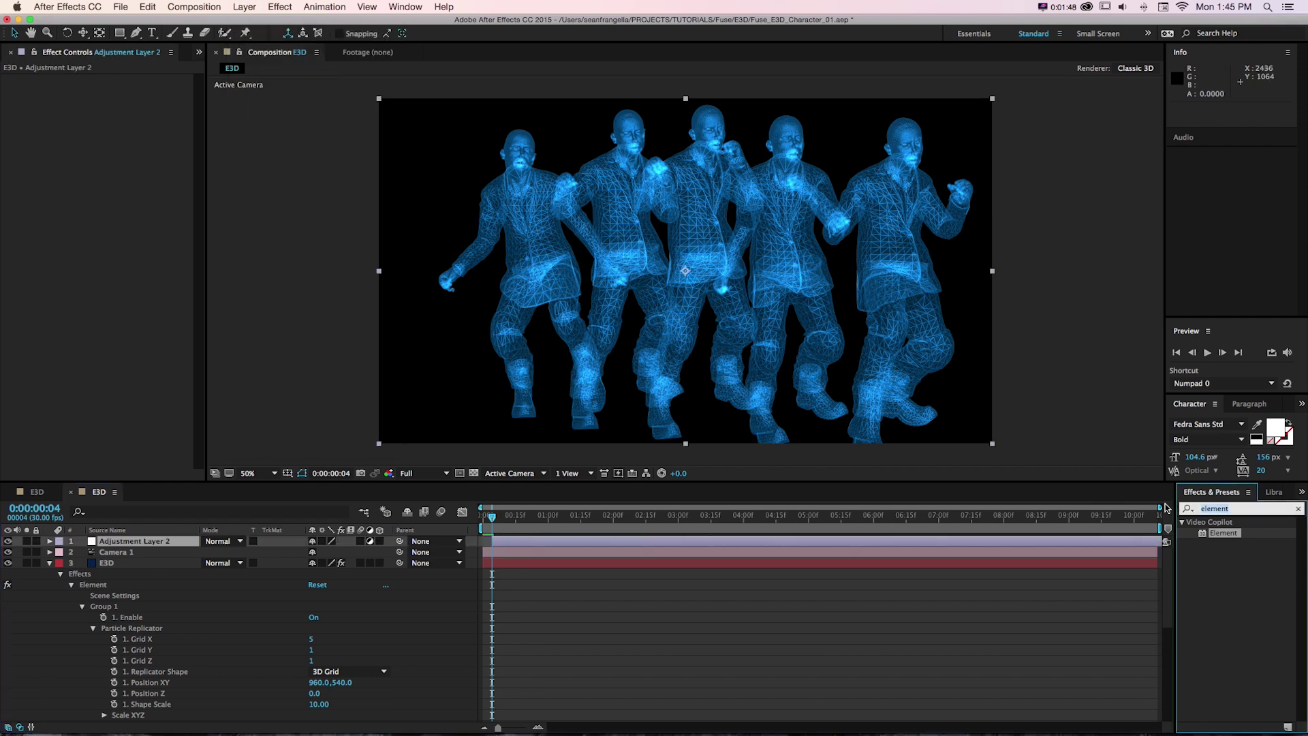
{"action": "type", "text": "pixel"}
{"action": "left_click_drag", "start_coordinate": [1234, 605], "coordinate": [39, 88]}
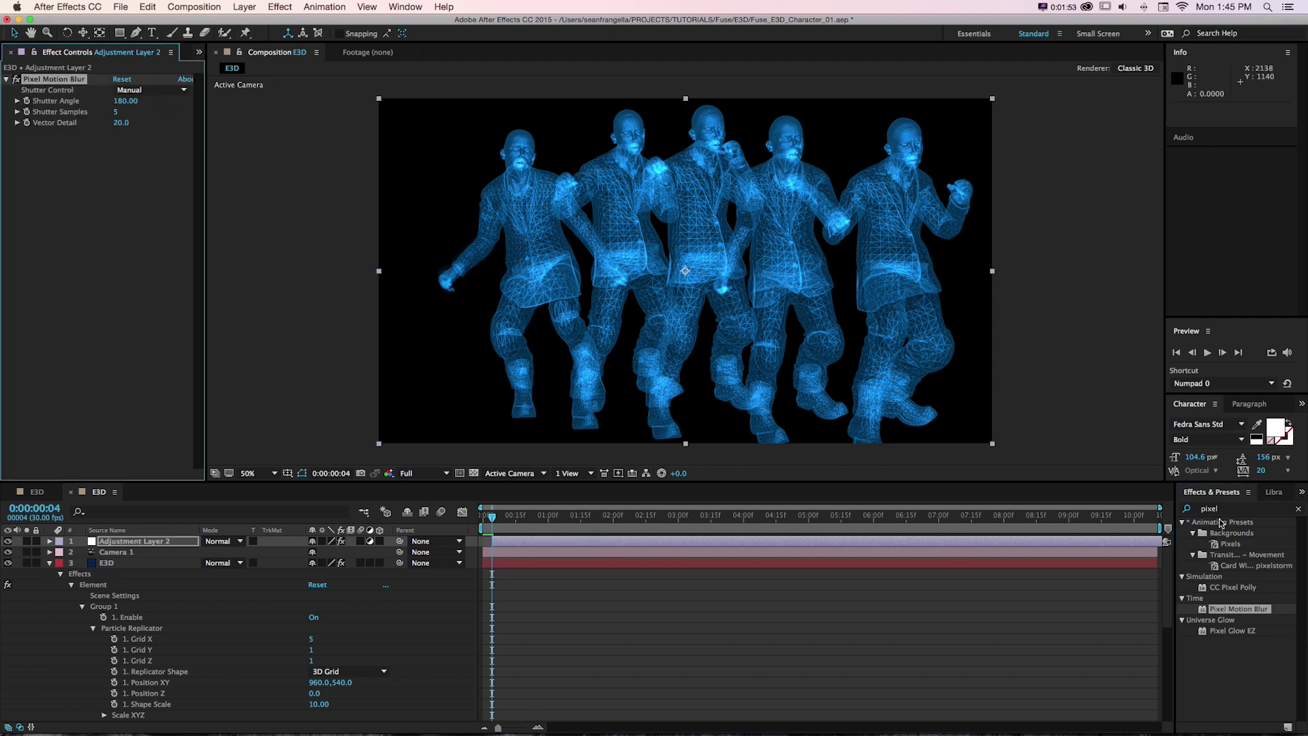
Apply RSMB to the adjustment layer as well
{"action": "left_click", "coordinate": [1247, 510]}
{"action": "type", "text": "rsmb"}
{"action": "left_click_drag", "start_coordinate": [1219, 533], "coordinate": [517, 544]}
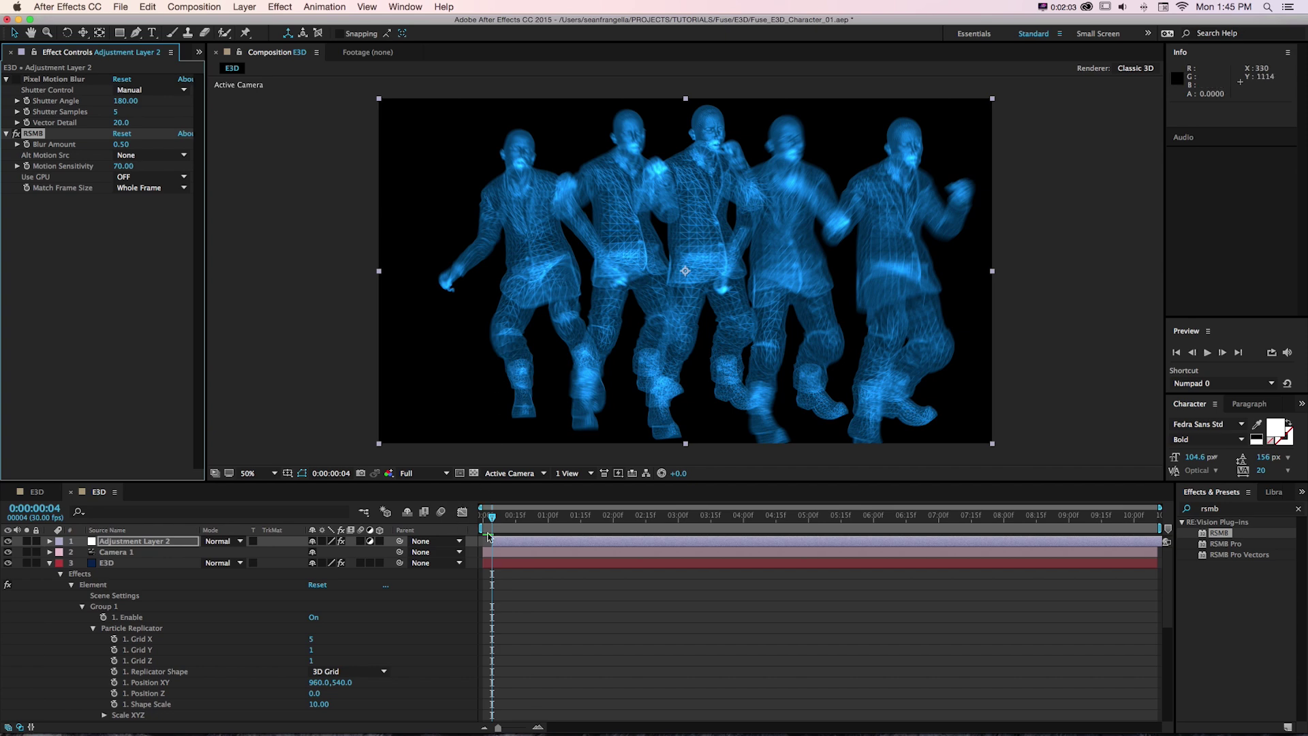
{"action": "left_click", "coordinate": [504, 547]}
Preview the motion-blurred kicks, inspect frame 00:26, then bring Cinema 4D forward
{"action": "key", "text": "space"}
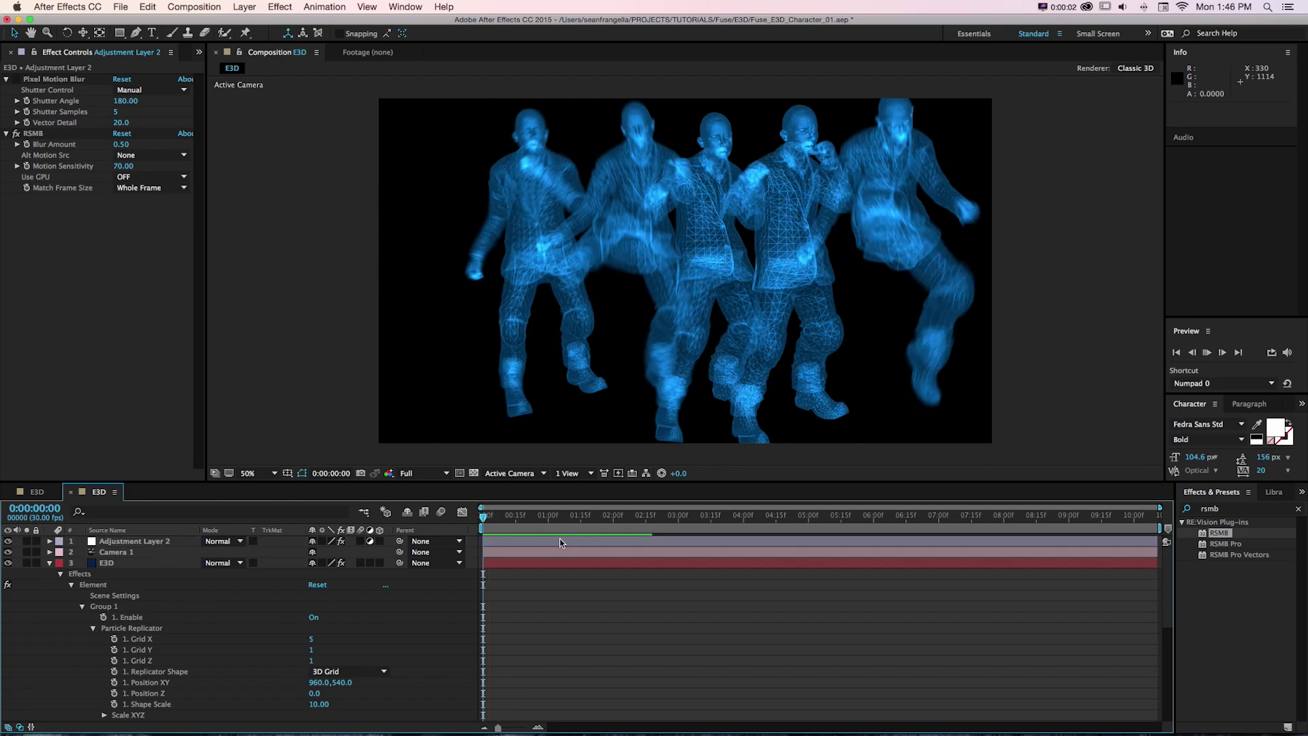
{"action": "key", "text": "space"}
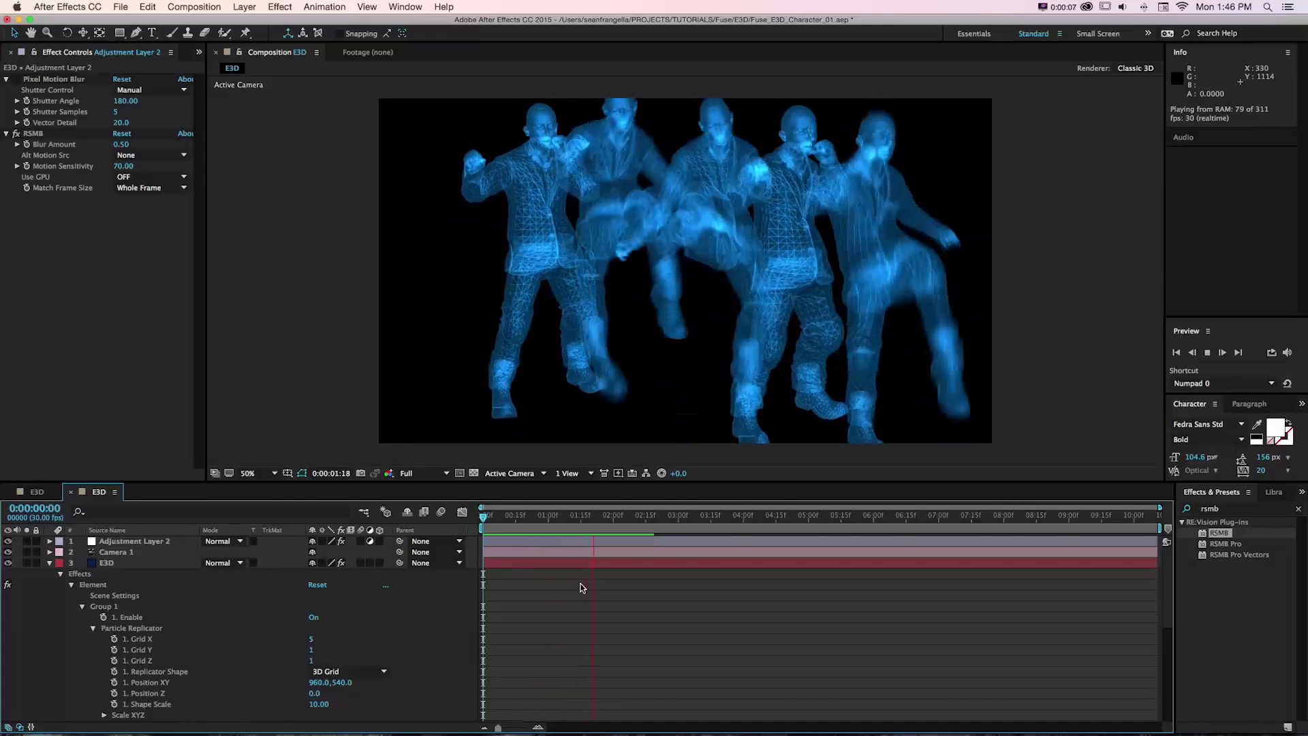
{"action": "left_click", "coordinate": [560, 525]}
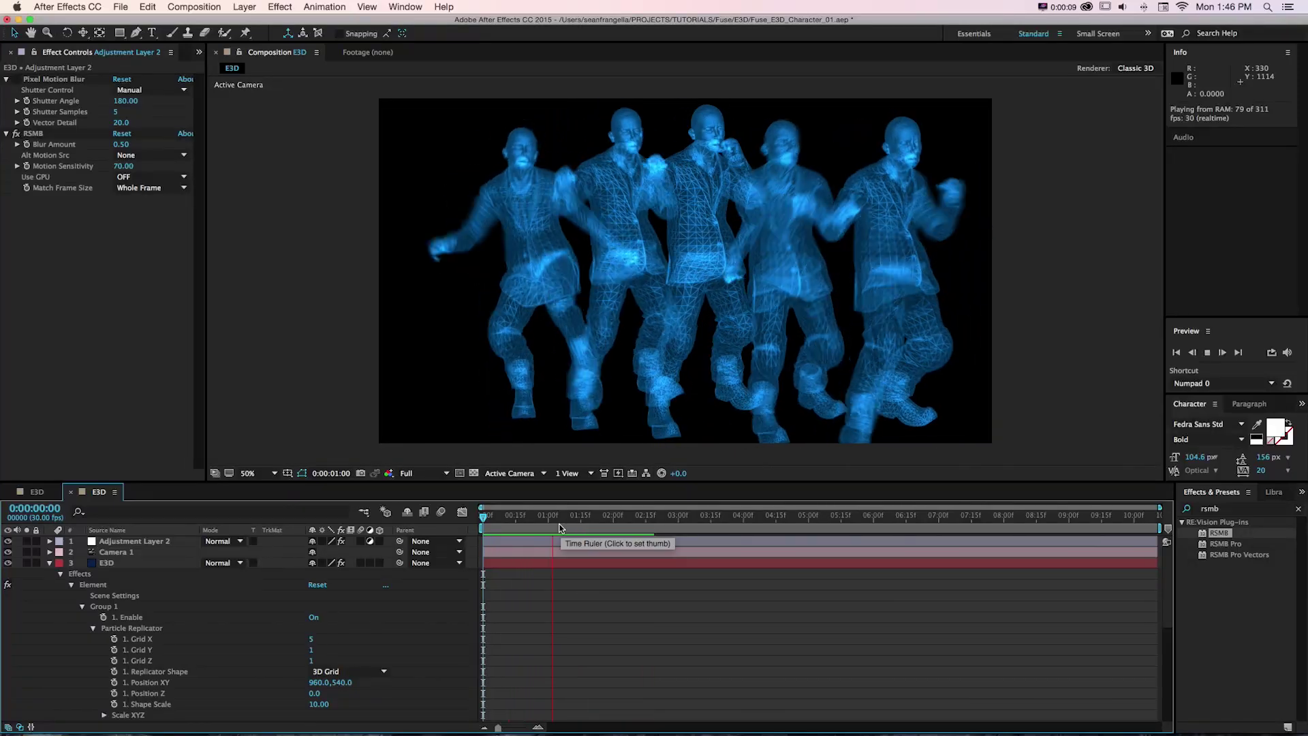
{"action": "mouse_move", "coordinate": [560, 525]}
{"action": "left_mouse_down"}
{"action": "mouse_move", "coordinate": [519, 525]}
{"action": "mouse_move", "coordinate": [539, 525]}
{"action": "left_mouse_up"}
{"action": "key", "text": "super+Tab"}
{"action": "left_click", "coordinate": [477, 380]}
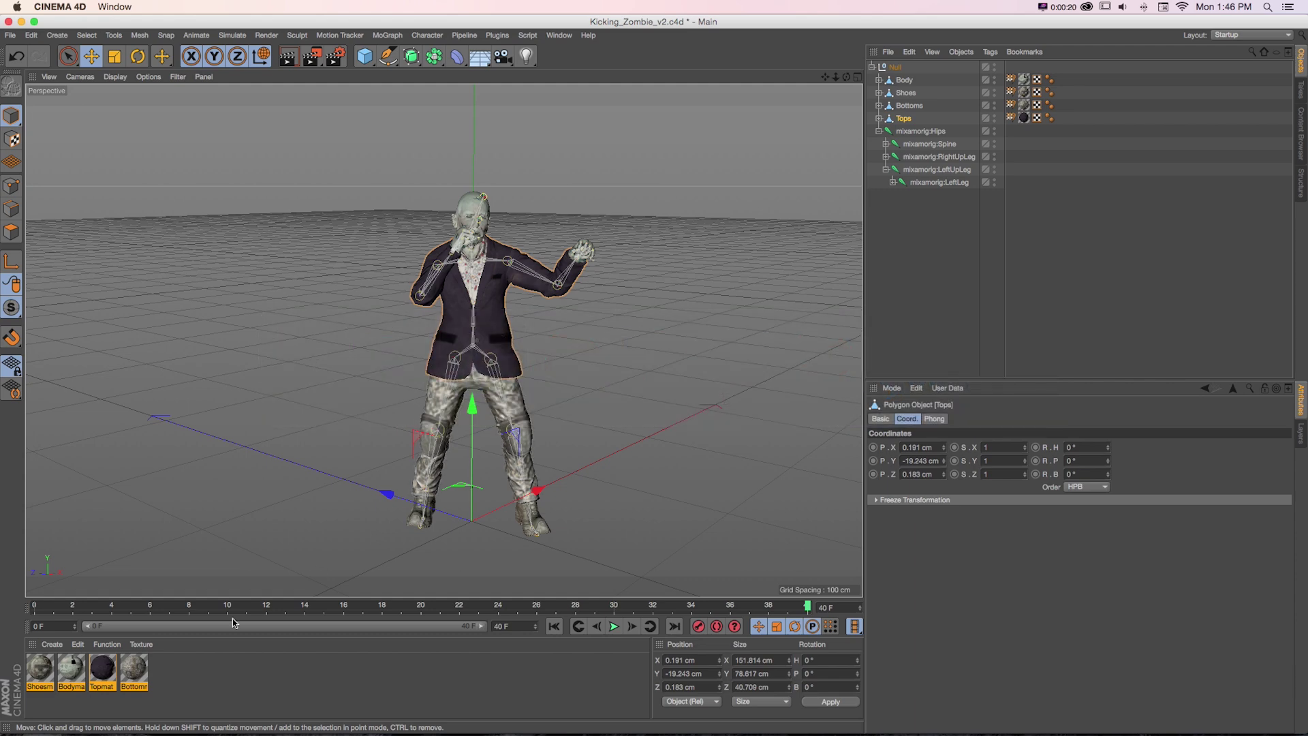
{"action": "left_click_drag", "start_coordinate": [153, 606], "coordinate": [34, 607]}
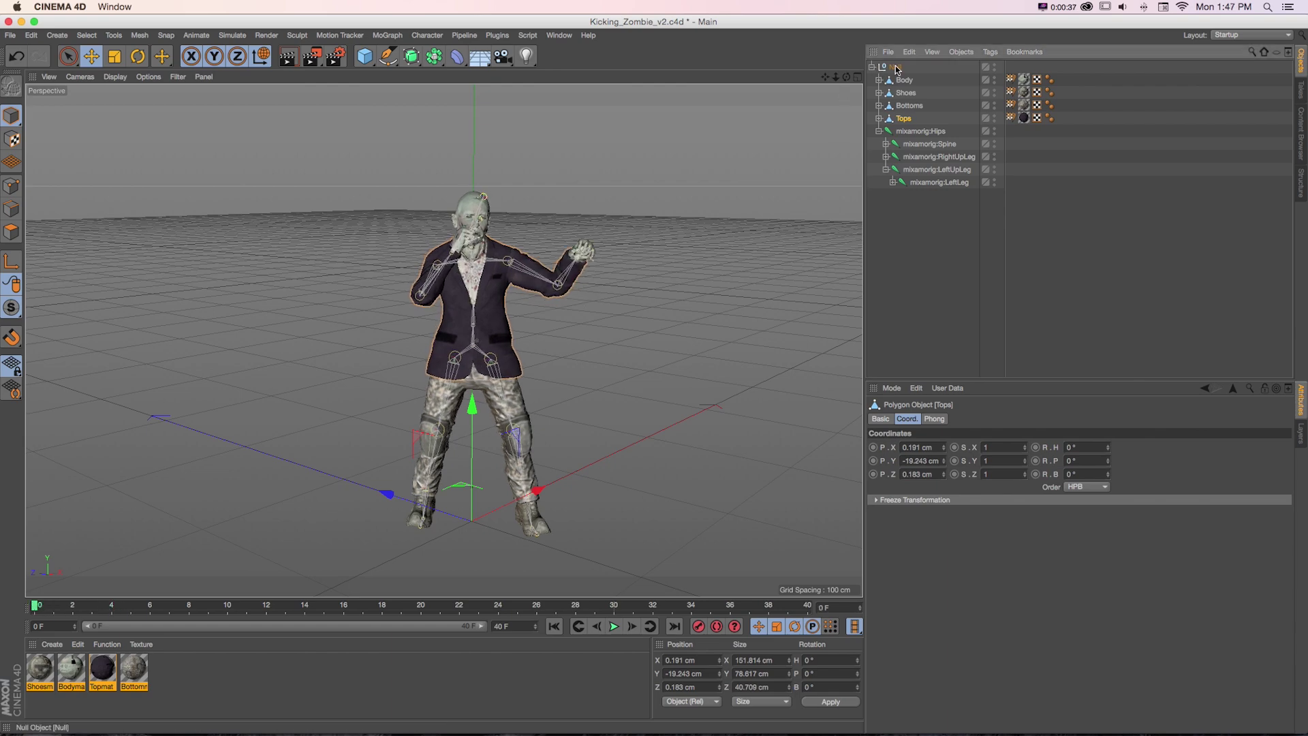
{"action": "key", "text": "super+Tab"}
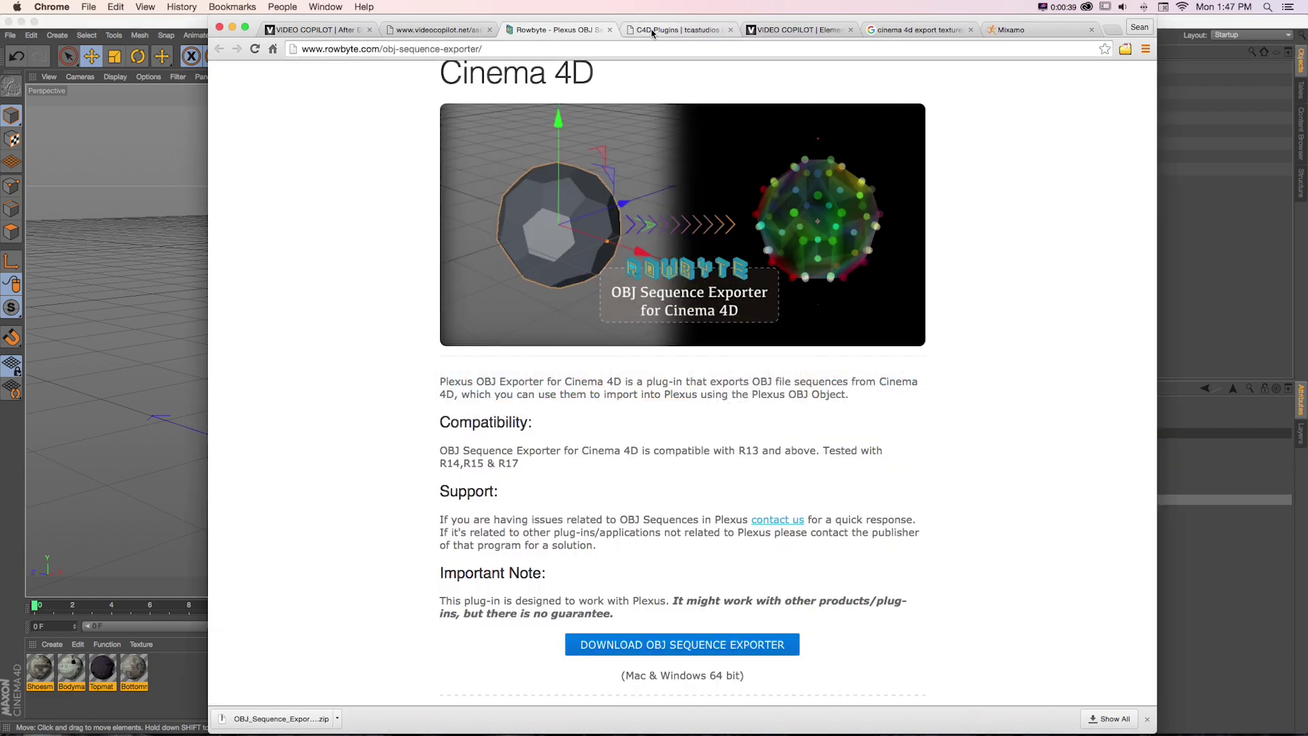
{"action": "left_click", "coordinate": [661, 30]}
{"action": "scroll", "coordinate": [784, 150], "scroll_direction": "down", "scroll_amount": 3}
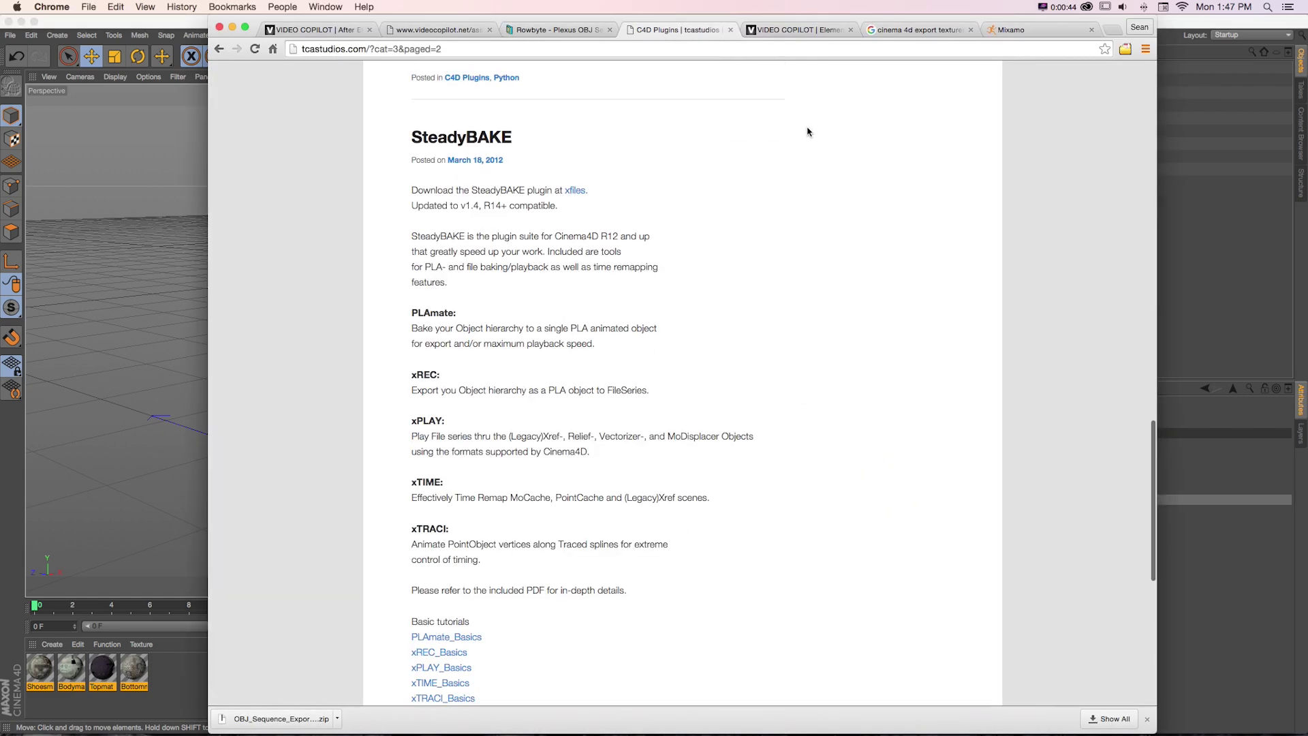
{"action": "left_click", "coordinate": [161, 186]}
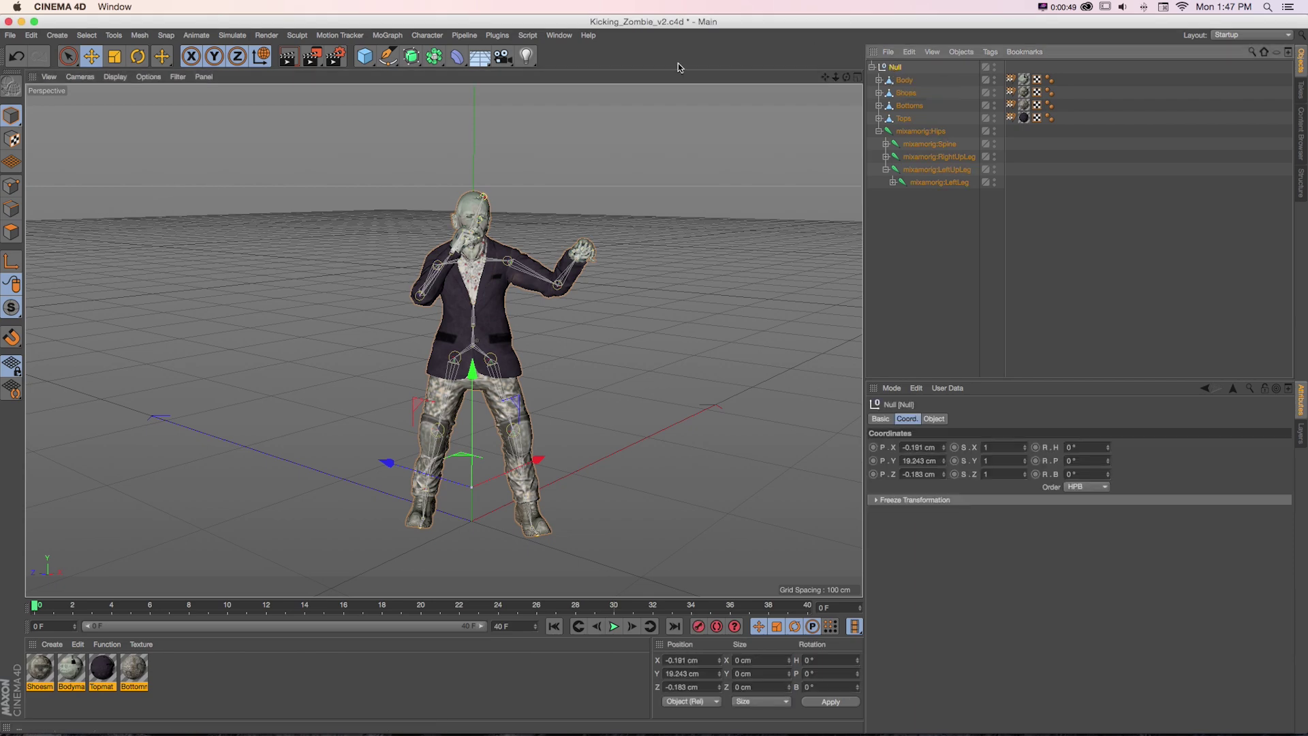
Bake the zombie's rig animation into a PLA object with SteadyBAKE's PLAmate
{"action": "left_click", "coordinate": [497, 35]}
{"action": "mouse_move", "coordinate": [514, 75]}
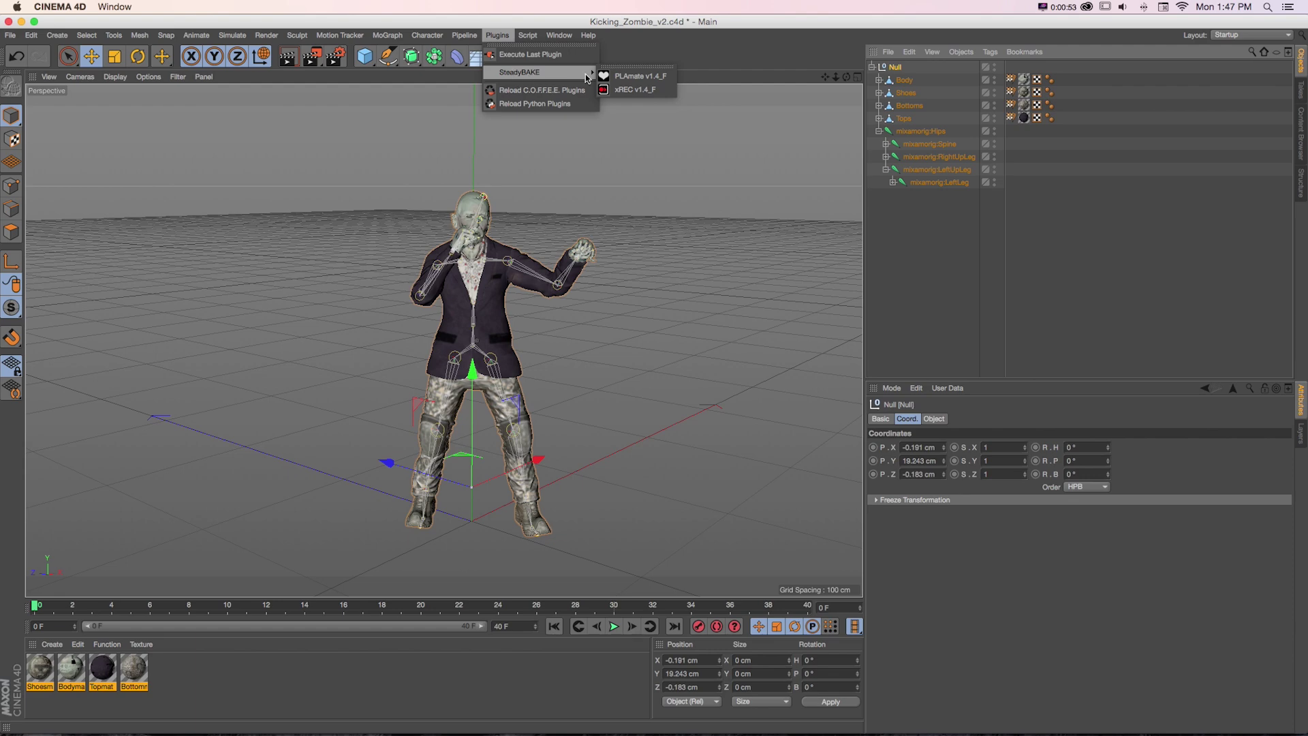
{"action": "left_click", "coordinate": [621, 81]}
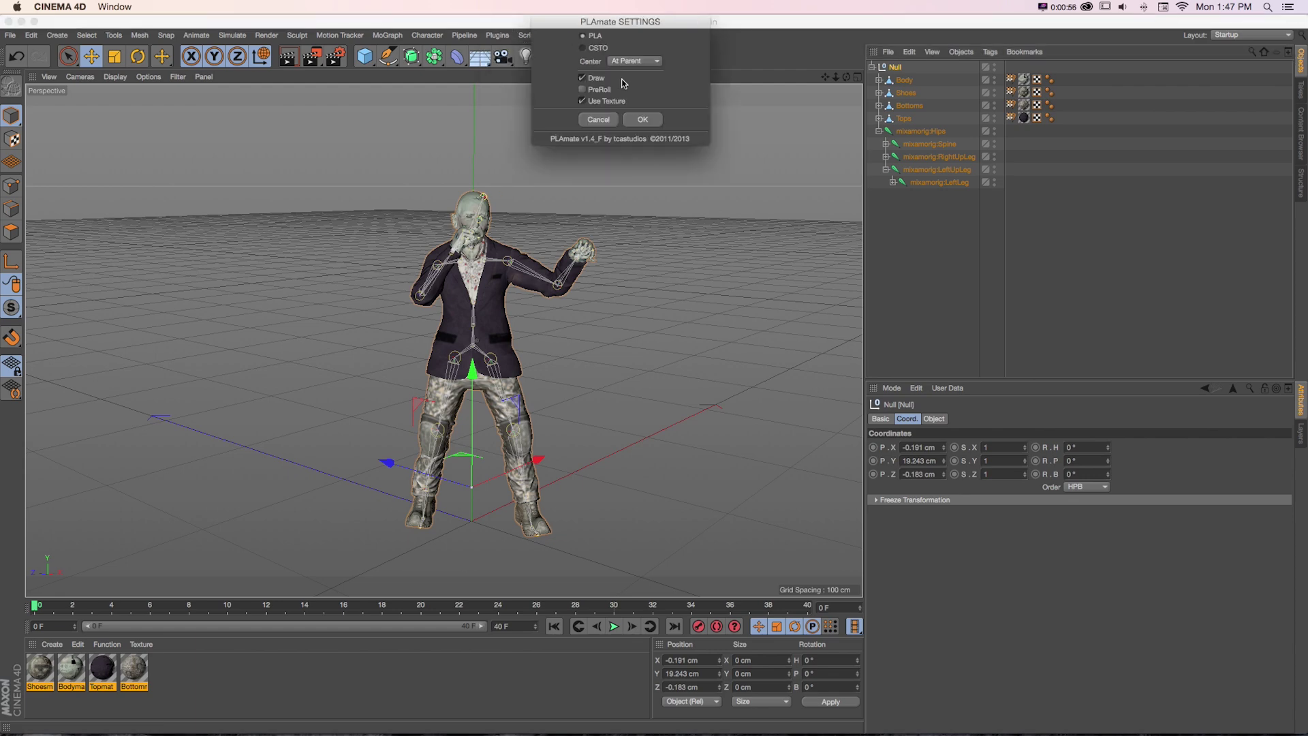
{"action": "left_click", "coordinate": [633, 120]}
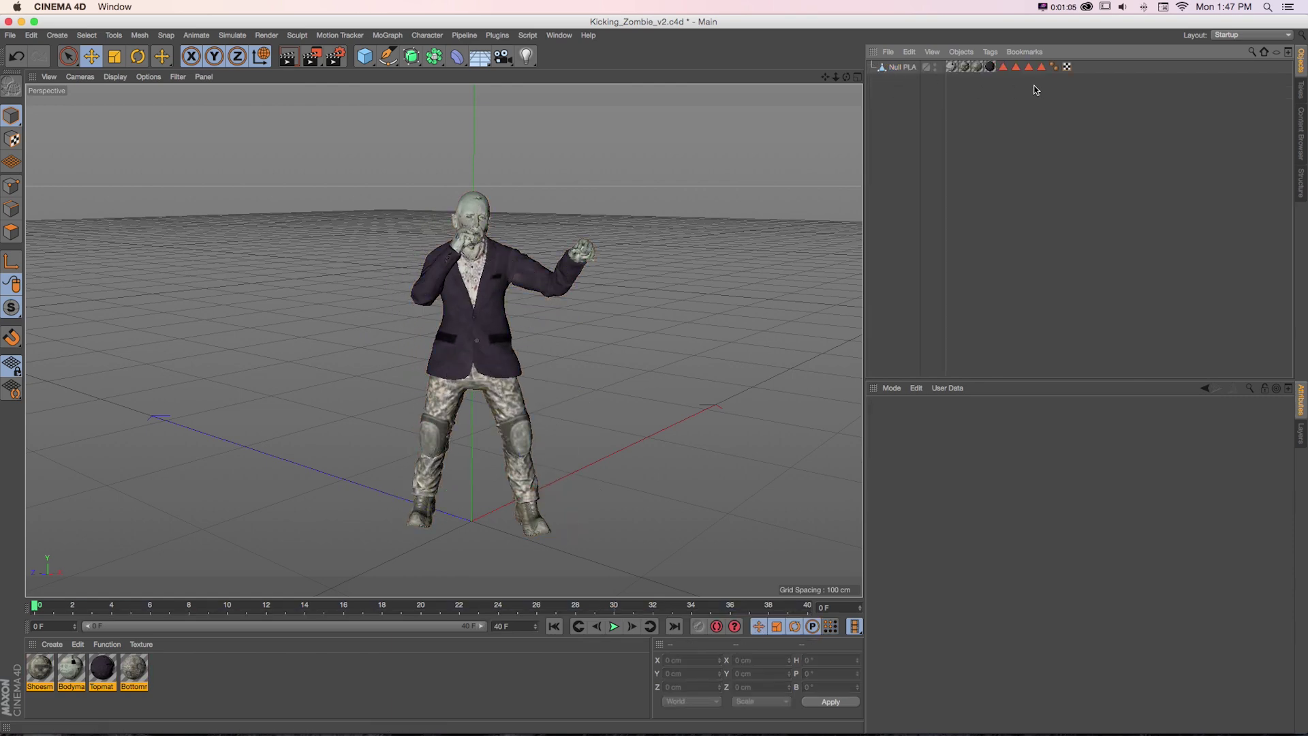
Select the Null PLA object's tags and start renaming the file to version v4
{"action": "left_click_drag", "start_coordinate": [1047, 85], "coordinate": [954, 66]}
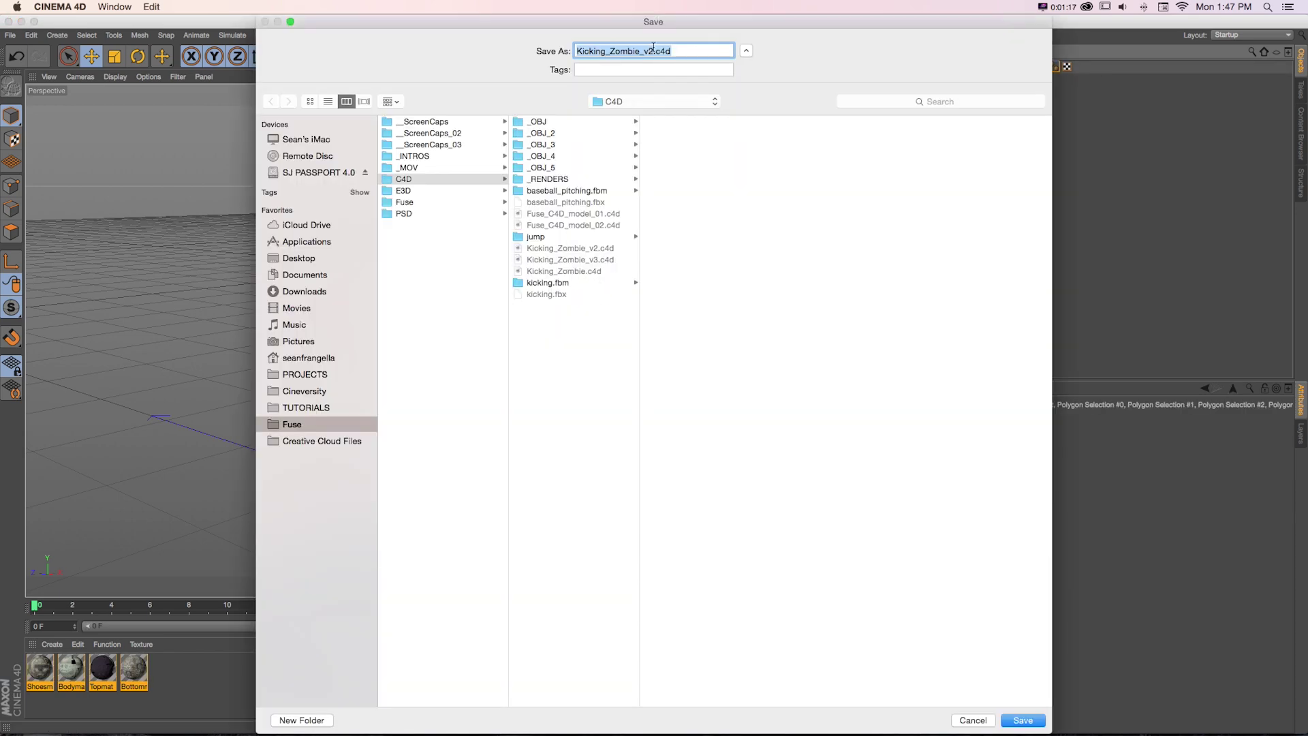
{"action": "left_click", "coordinate": [654, 47]}
{"action": "key", "text": "BackSpace"}
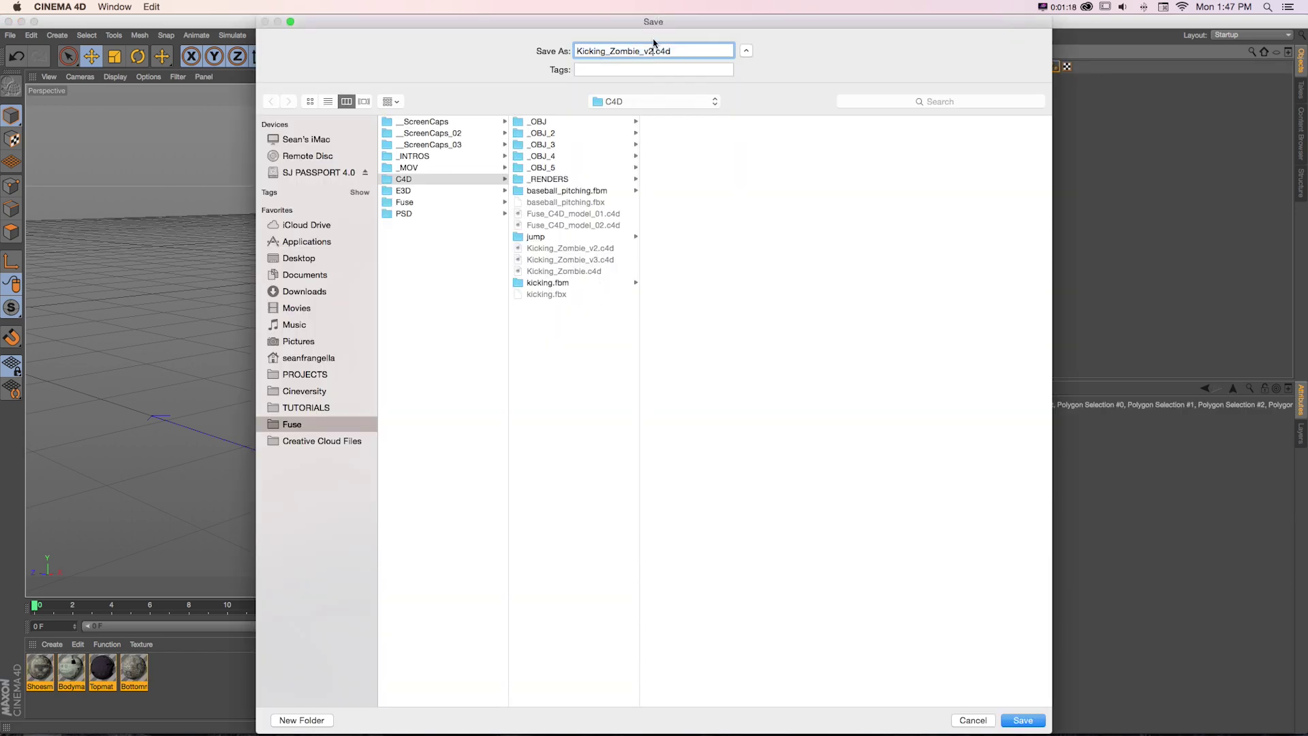
Save the Cinema 4D scene as Kicking_Zombie_v4.c4d and return to After Effects
{"action": "type", "text": "4"}
{"action": "key", "text": "Return"}
{"action": "key", "text": "super+Tab"}
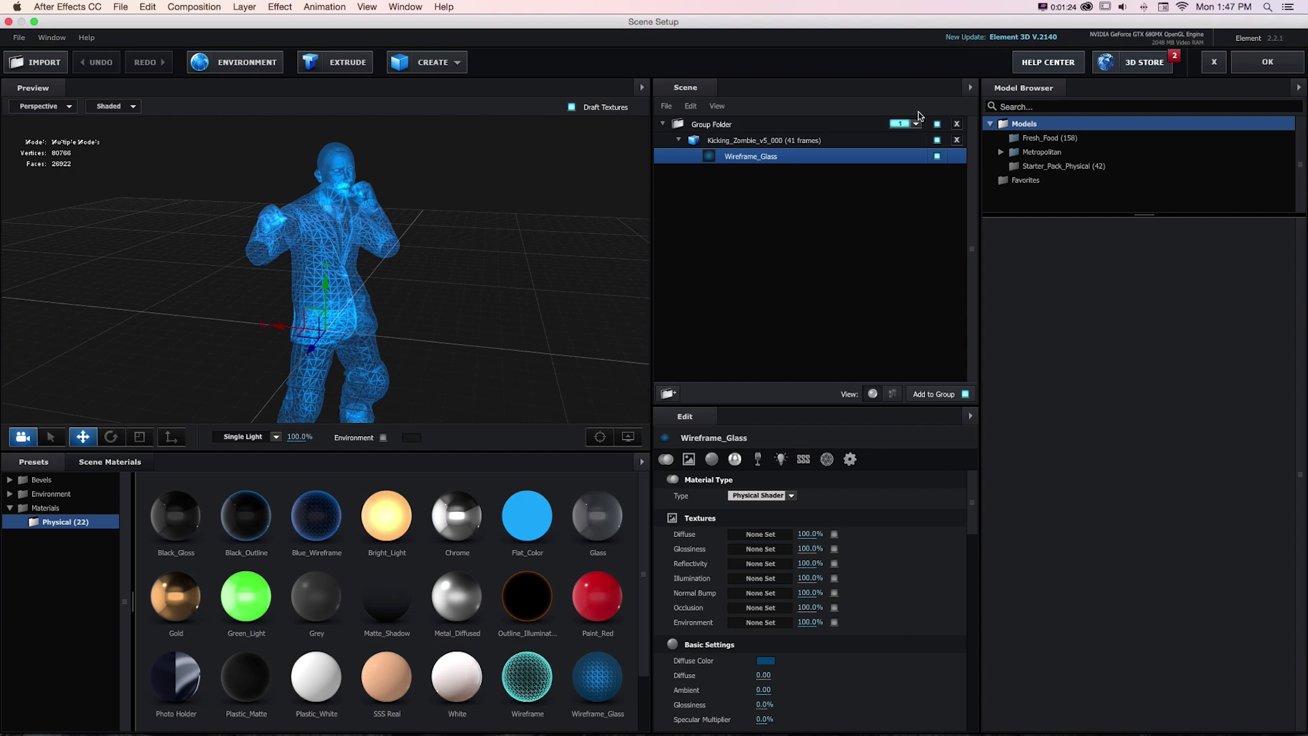
Hide the Kicking_Zombie_v5_000 sequence and import Kicking_Zombie_v4.c4d as a 3D object
{"action": "left_click", "coordinate": [937, 140]}
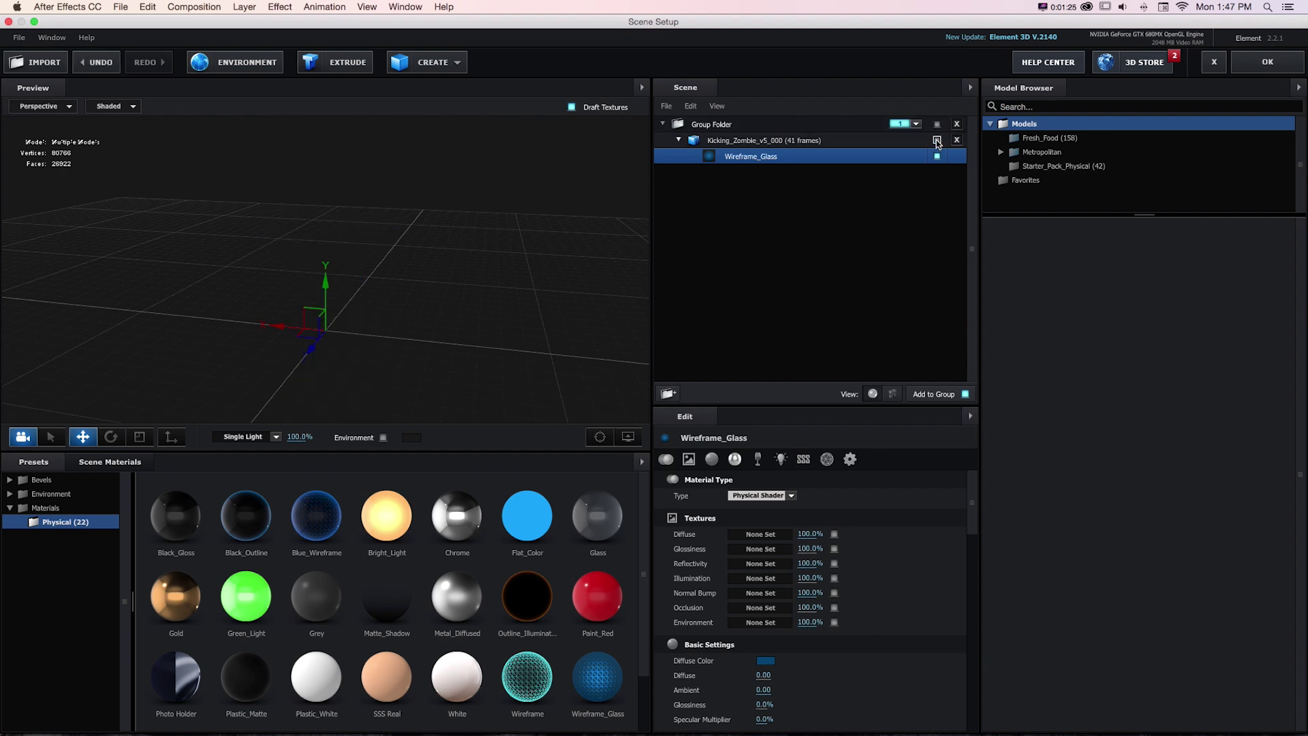
{"action": "left_click", "coordinate": [19, 37]}
{"action": "mouse_move", "coordinate": [28, 54]}
{"action": "left_click", "coordinate": [149, 57]}
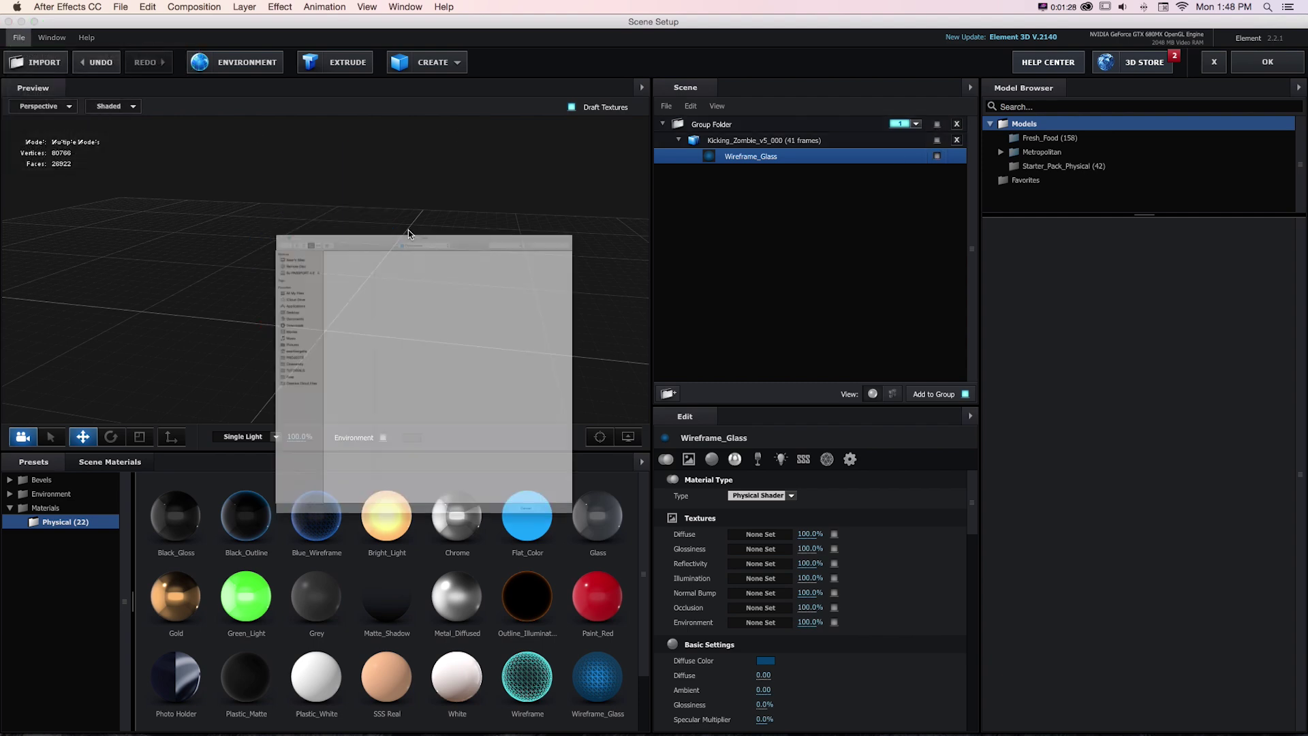
{"action": "left_click", "coordinate": [344, 213]}
{"action": "double_click", "coordinate": [345, 213]}
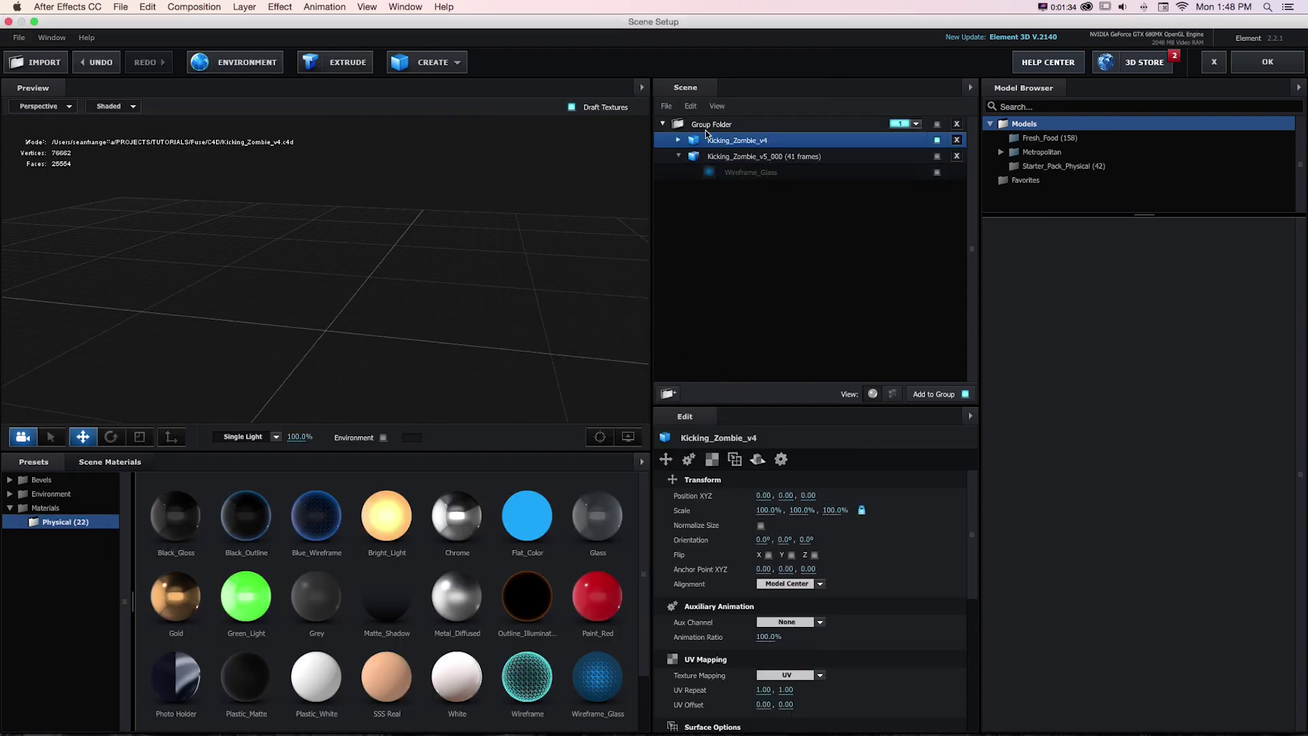
Enable the Kicking_Zombie_v4 group and apply the Element 3D scene
{"action": "left_click", "coordinate": [937, 124]}
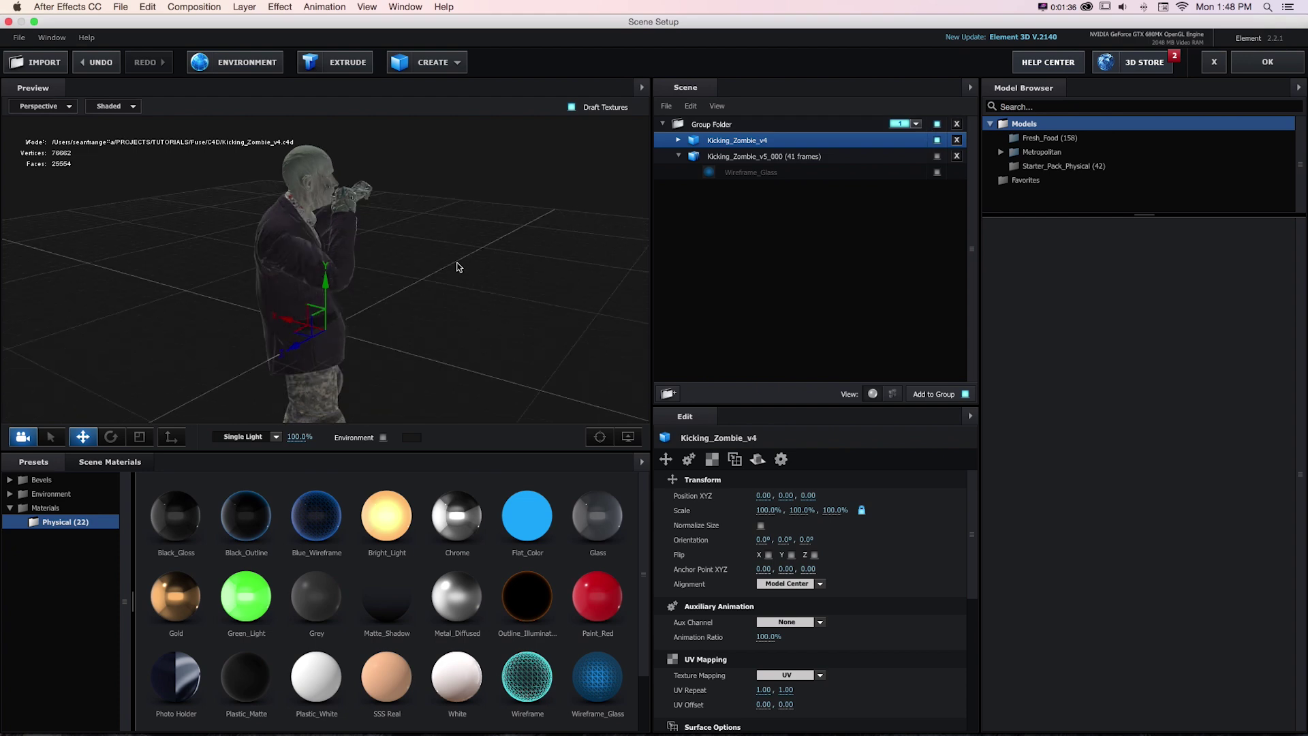
{"action": "left_click_drag", "start_coordinate": [340, 255], "coordinate": [337, 256]}
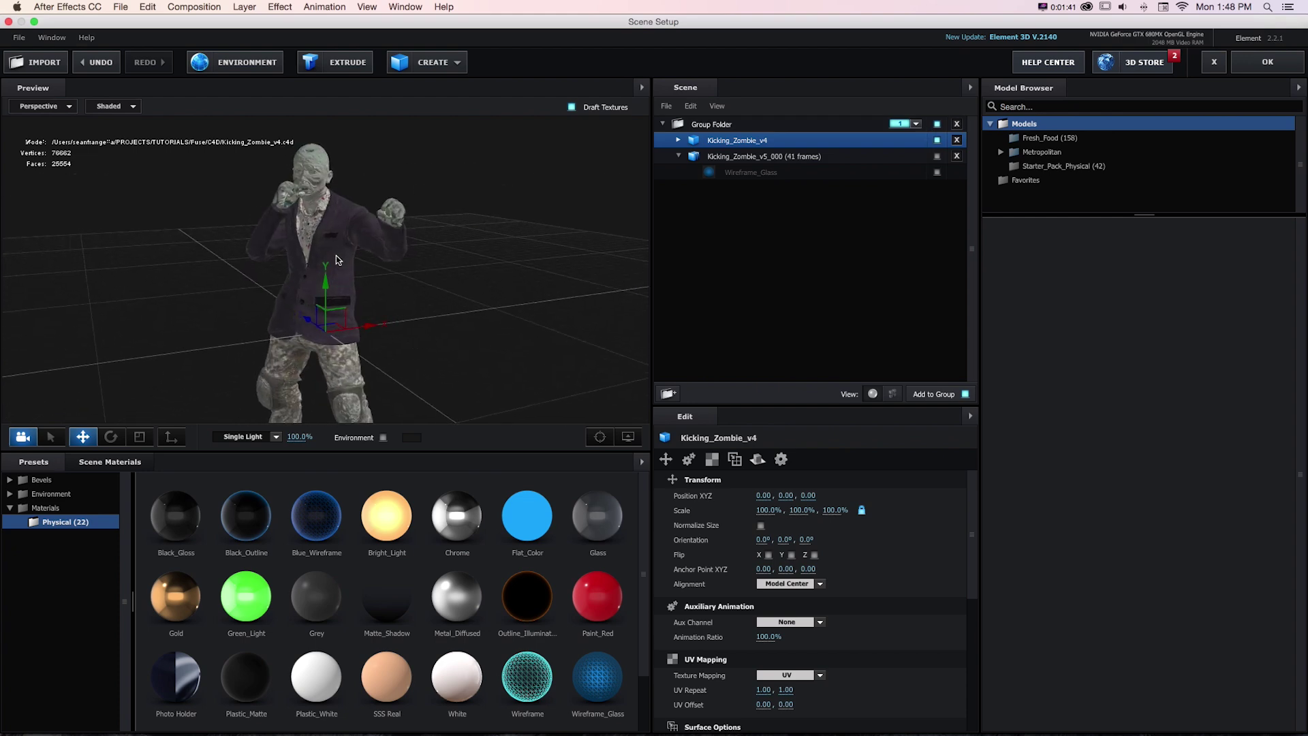
{"action": "left_click", "coordinate": [1254, 66]}
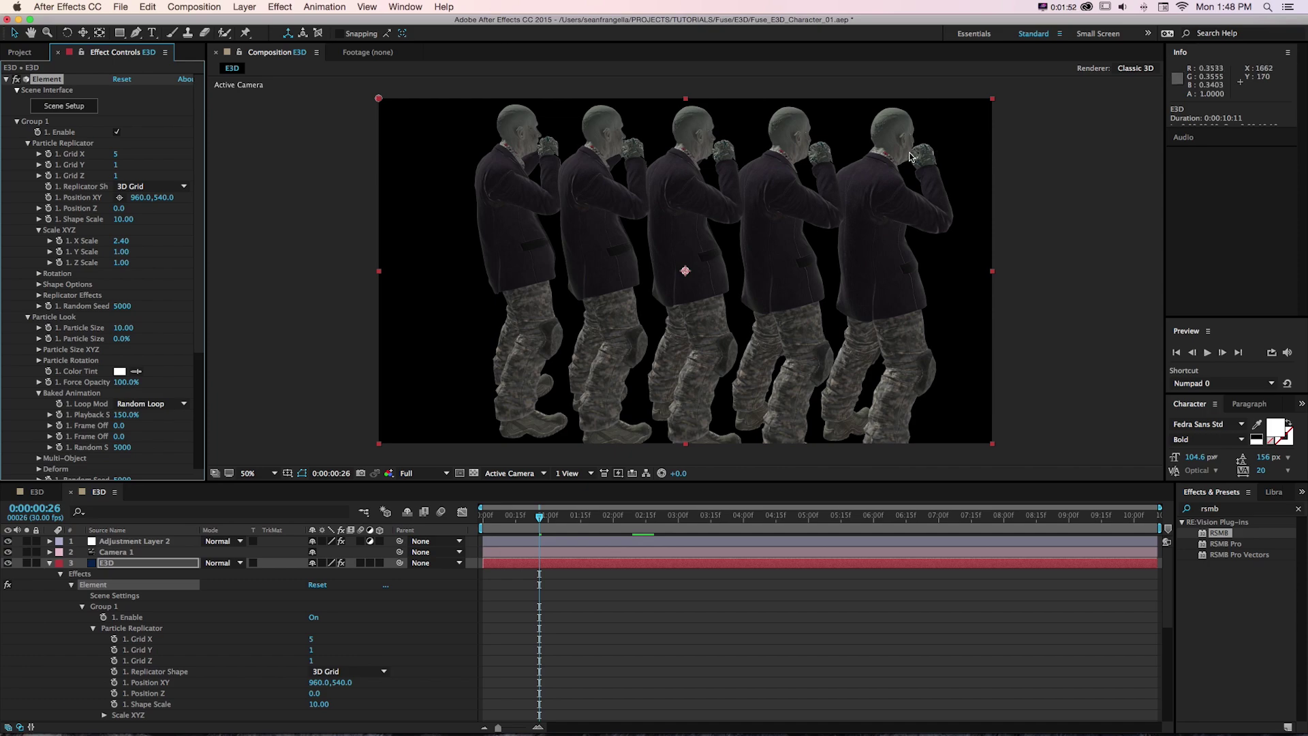
In Cinema 4D, open the Objects > Bake Object settings and center the dialog
{"action": "key", "text": "super+Tab"}
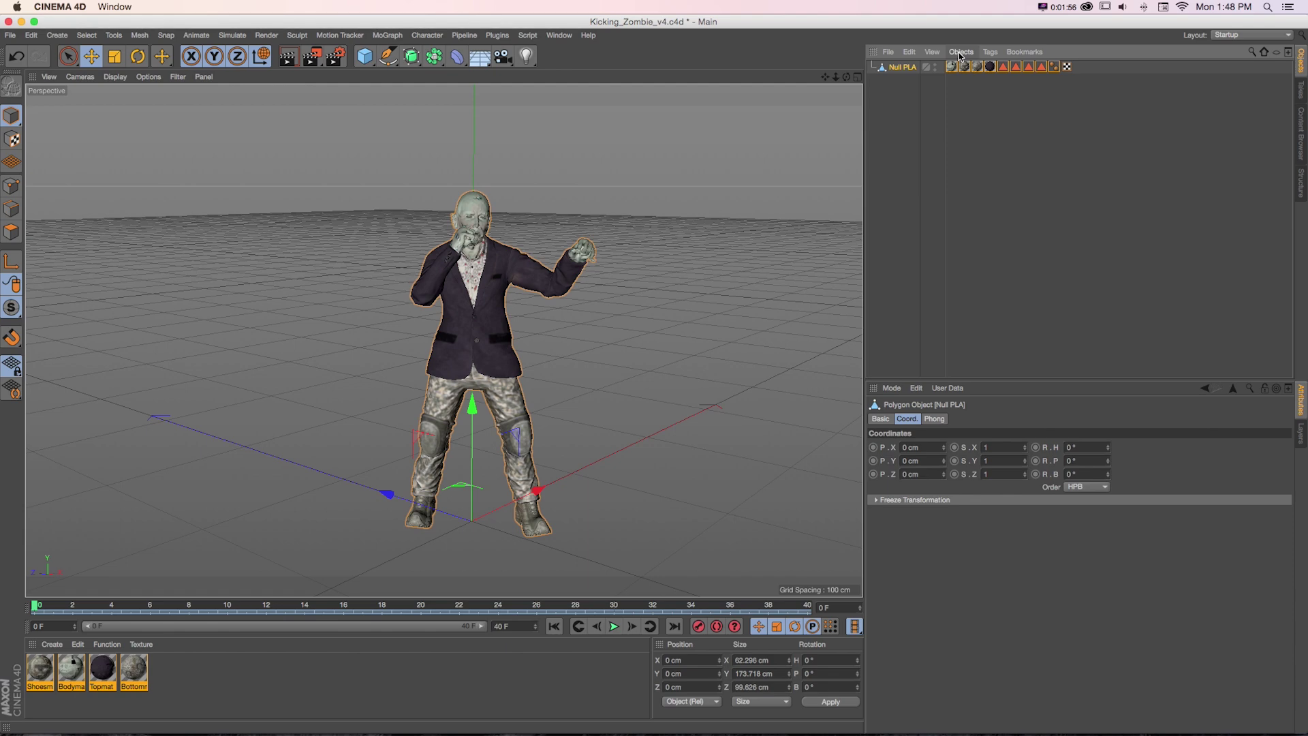
{"action": "left_click", "coordinate": [961, 53]}
{"action": "left_click", "coordinate": [995, 240]}
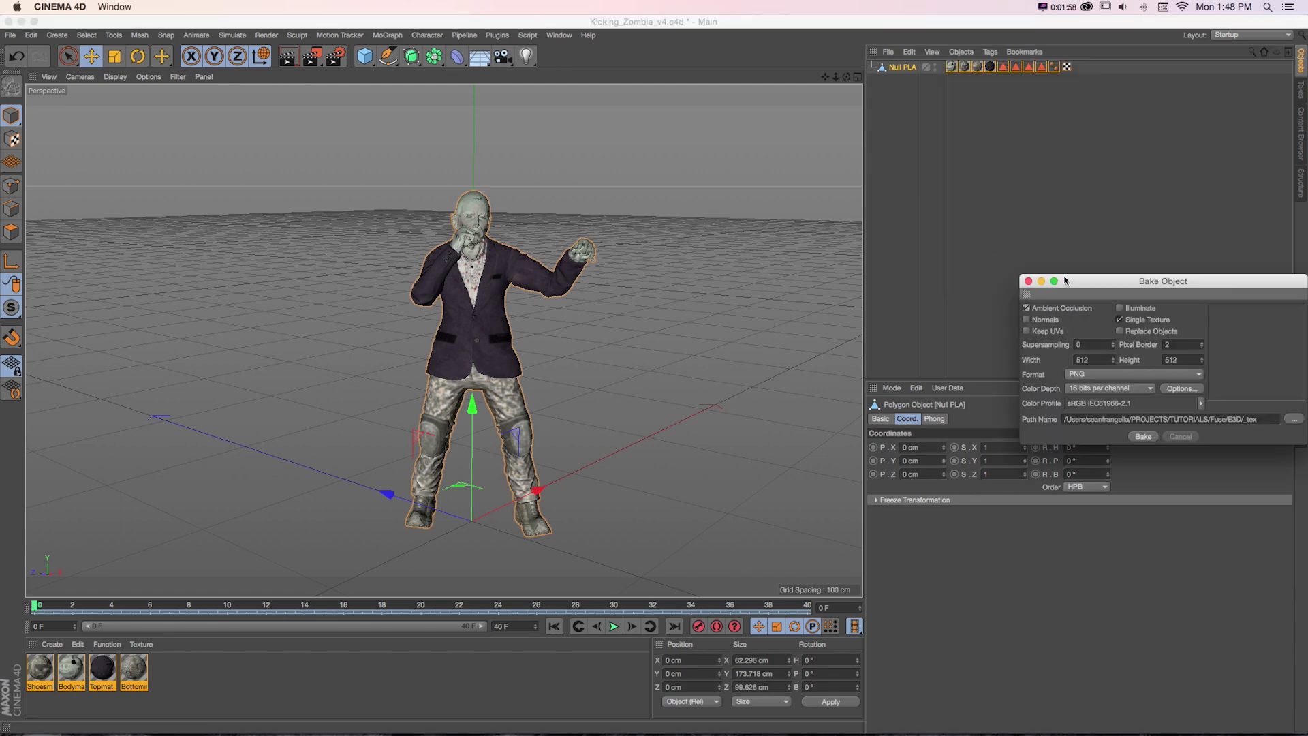
{"action": "left_click_drag", "start_coordinate": [1065, 280], "coordinate": [606, 238]}
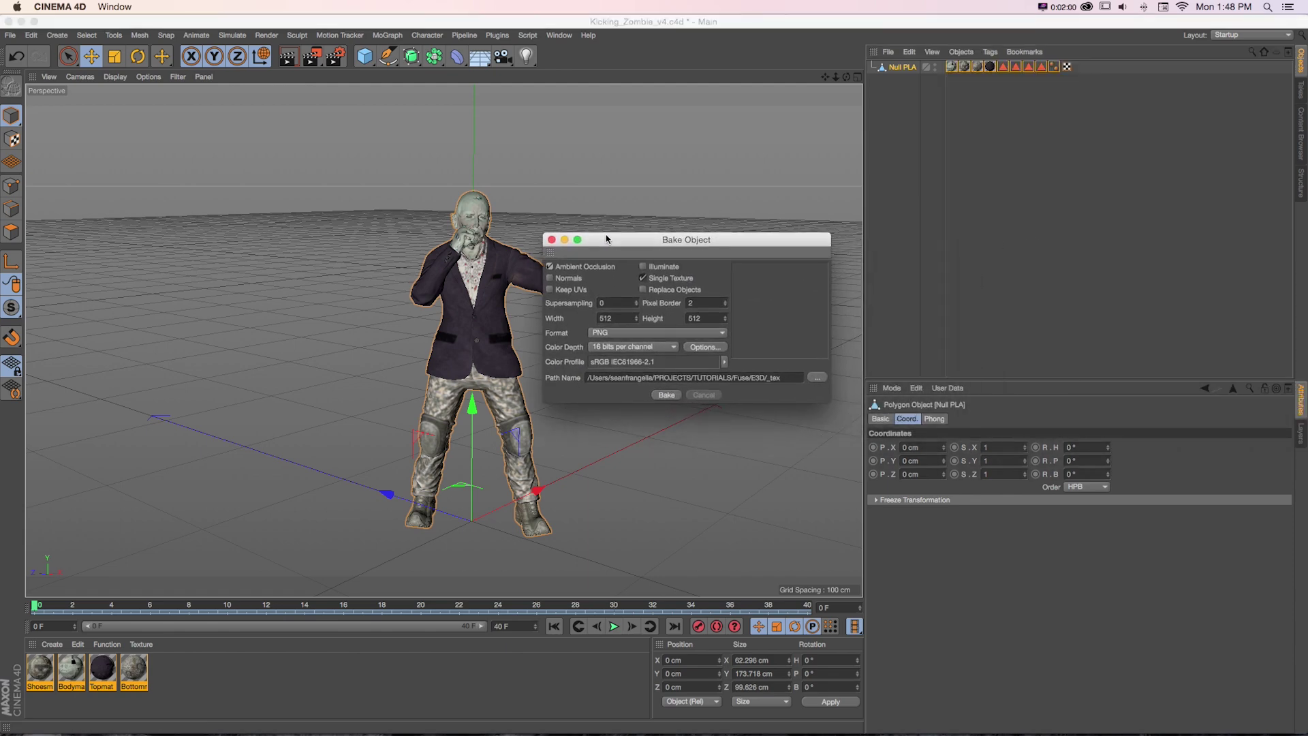
Return to After Effects and reopen the Element 3D Scene Setup
{"action": "key", "text": "super+Tab"}
{"action": "key", "text": "super+Tab"}
{"action": "key", "text": "super+Tab"}
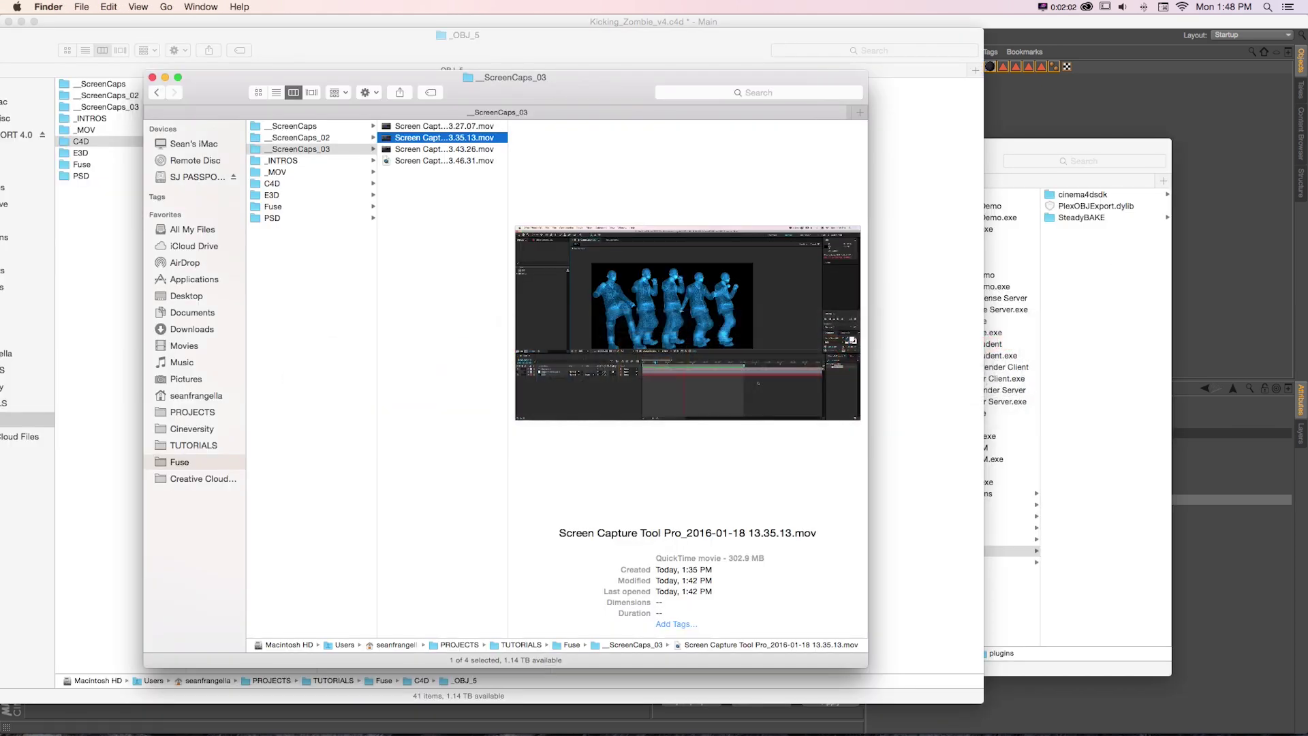
{"action": "key", "text": "super+Tab"}
{"action": "key", "text": "super+Tab"}
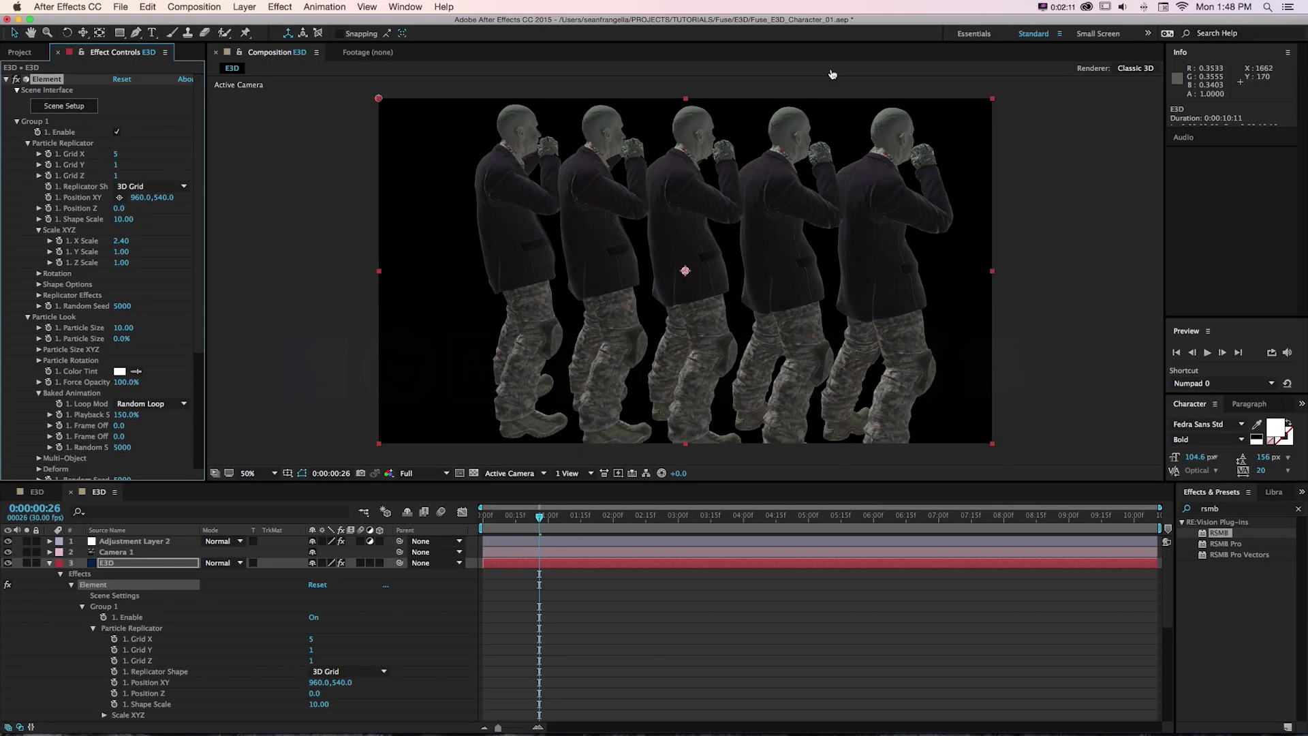
{"action": "left_click", "coordinate": [65, 107]}
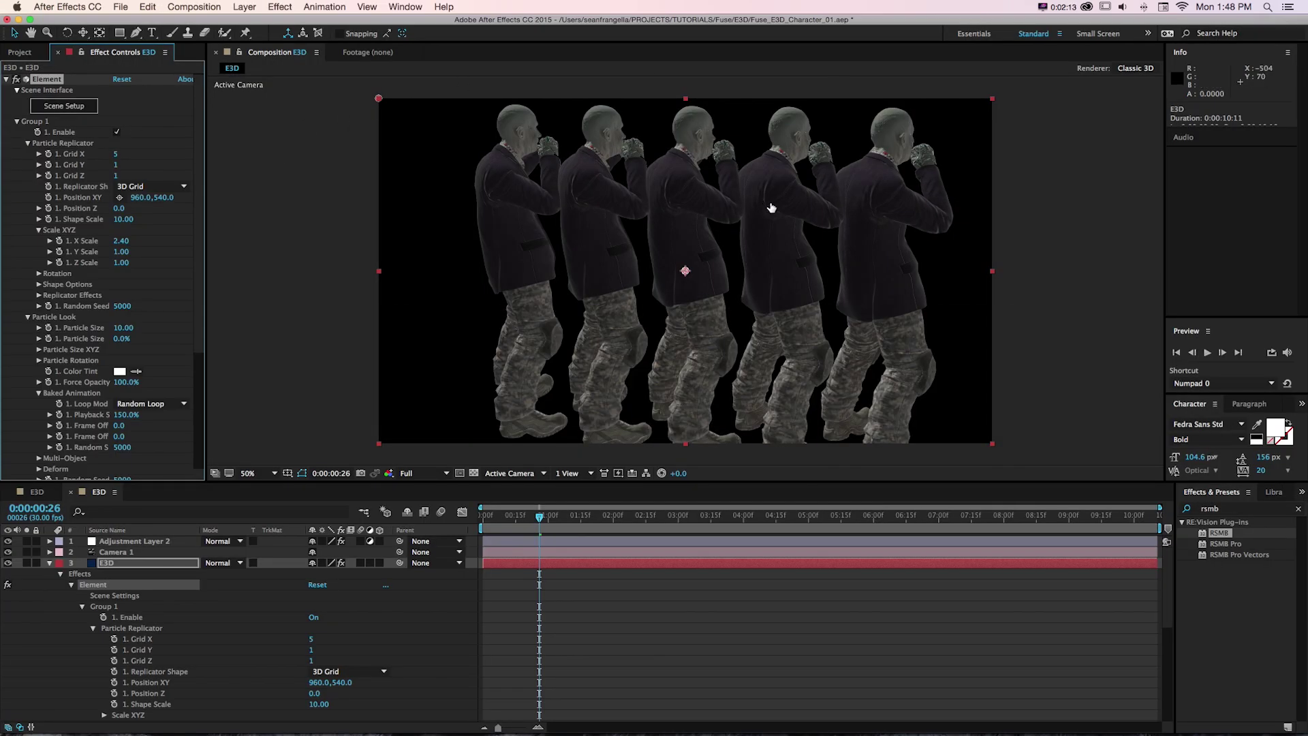
Hide Kicking_Zombie_v4, show the wireframe Kicking_Zombie_v5, and apply the scene
{"action": "left_click", "coordinate": [937, 140]}
{"action": "left_click", "coordinate": [937, 156]}
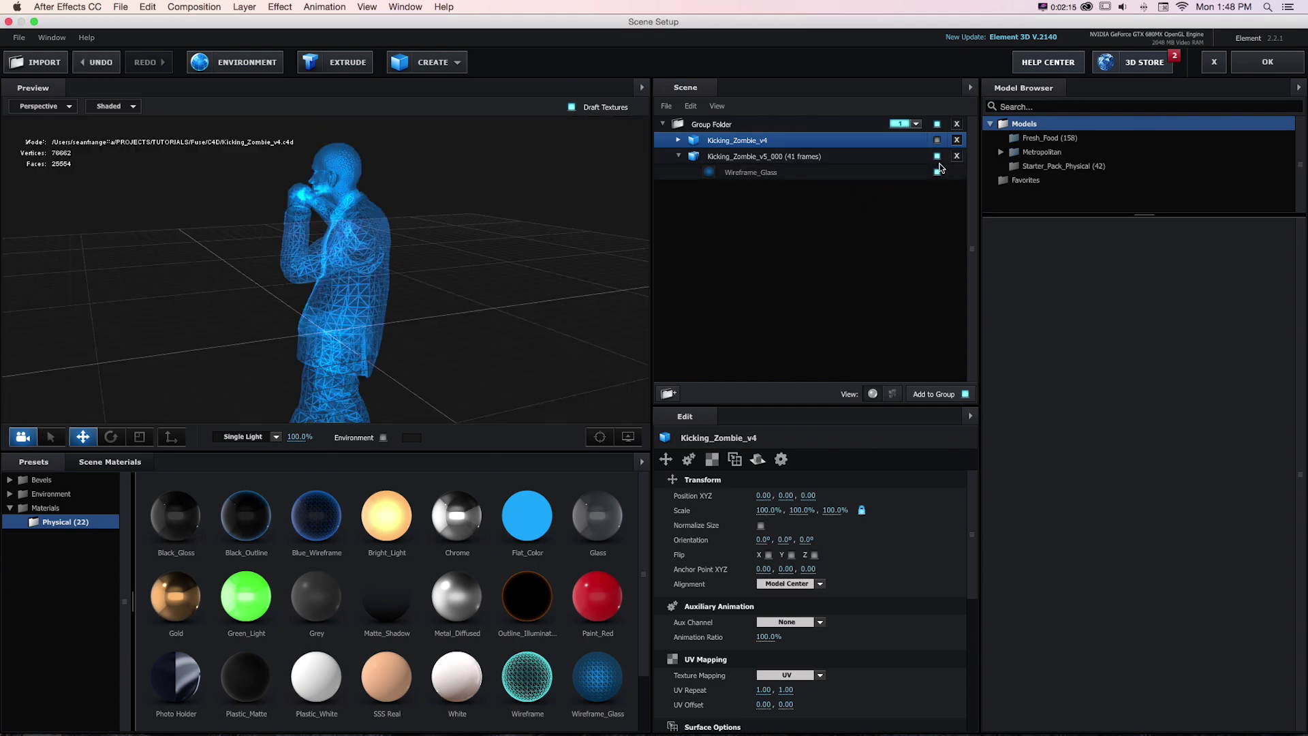
{"action": "left_click_drag", "start_coordinate": [354, 272], "coordinate": [434, 295]}
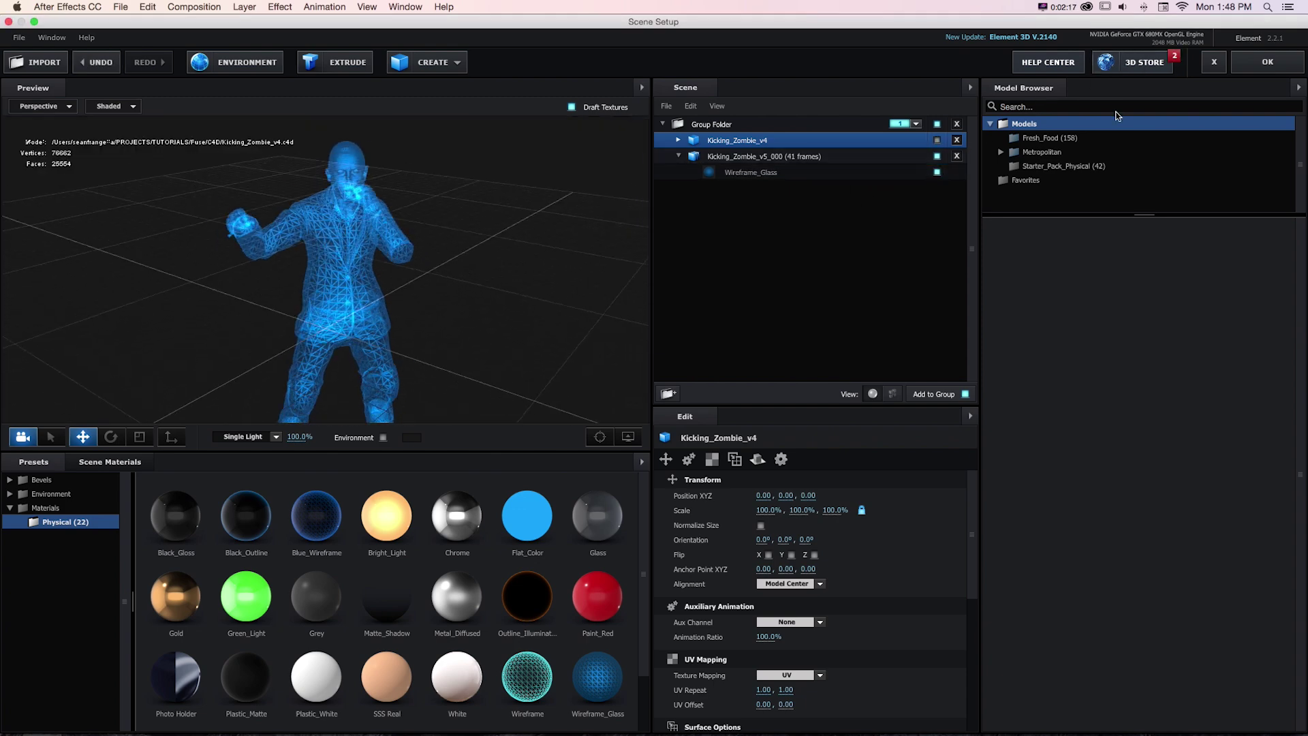
{"action": "left_click", "coordinate": [1248, 65]}
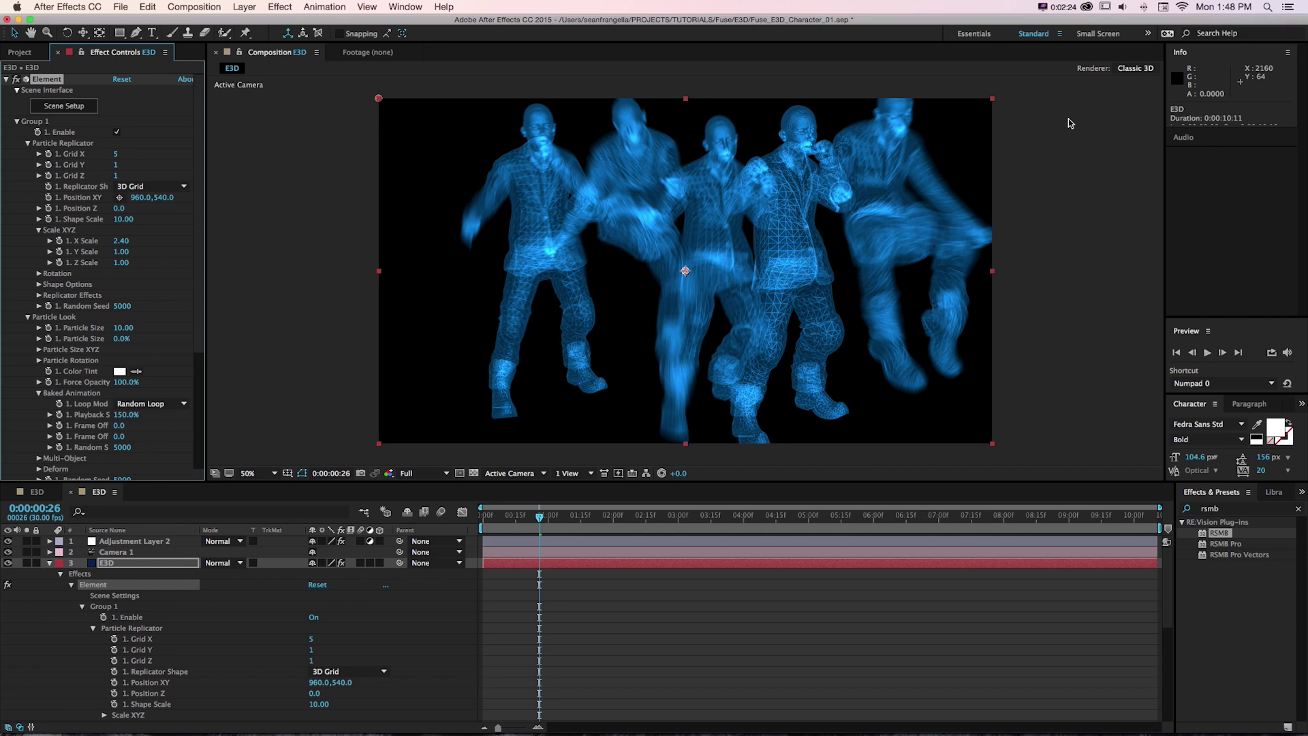
Move the composition to frame 4 and deselect the E3D item in the Project panel
{"action": "left_click", "coordinate": [492, 515]}
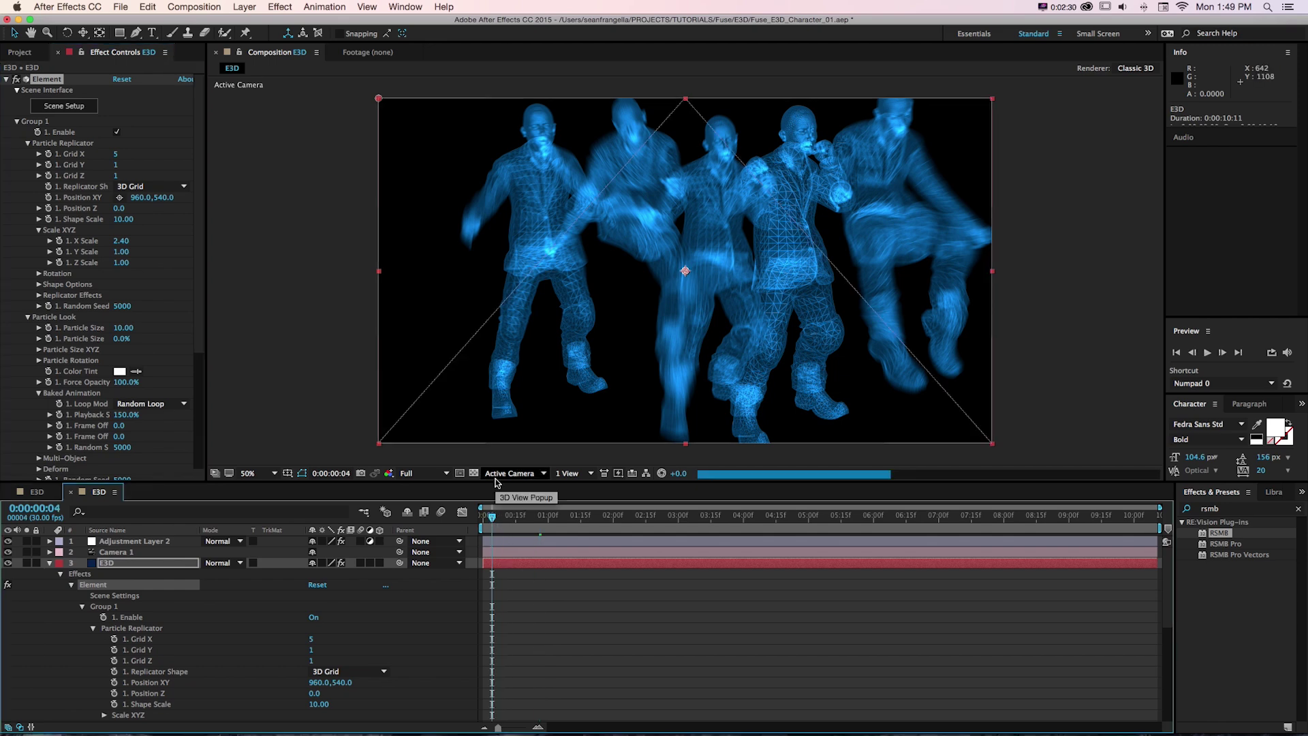
{"action": "key", "text": "super+0"}
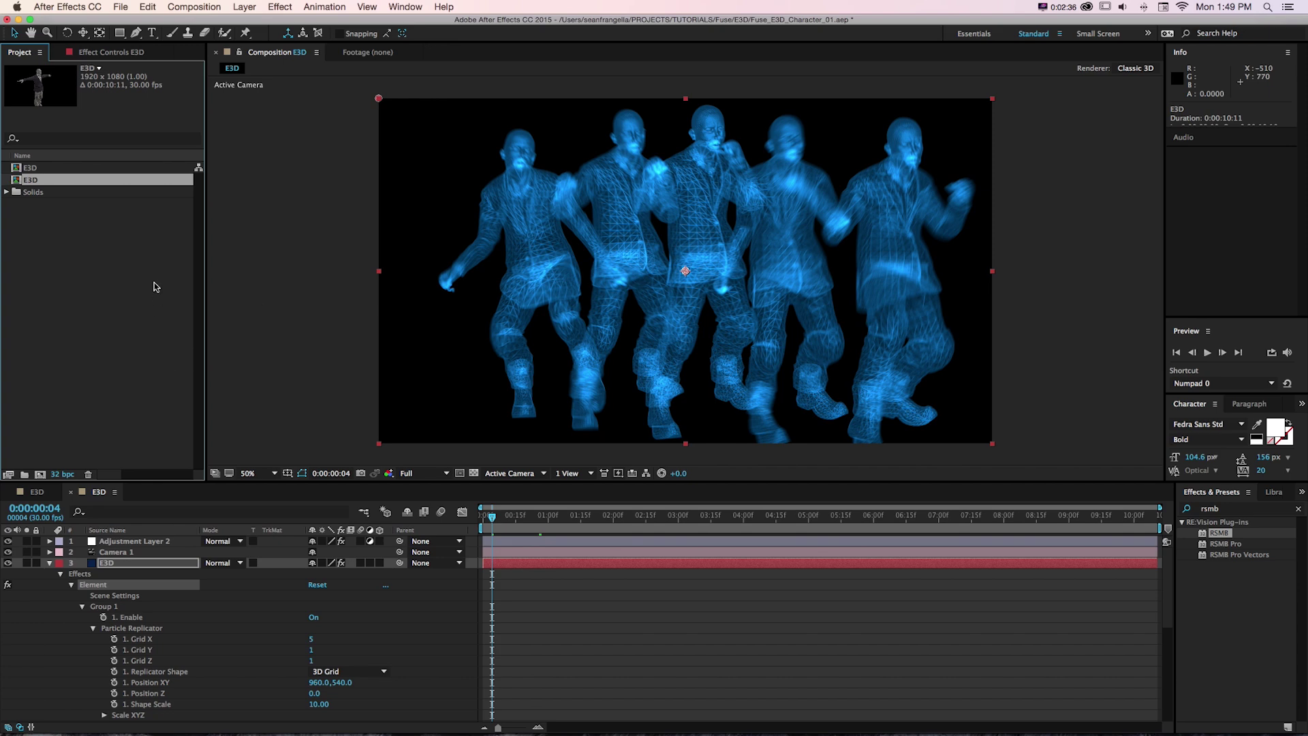
{"action": "key", "text": "super+Tab"}
{"action": "left_click", "coordinate": [25, 218]}
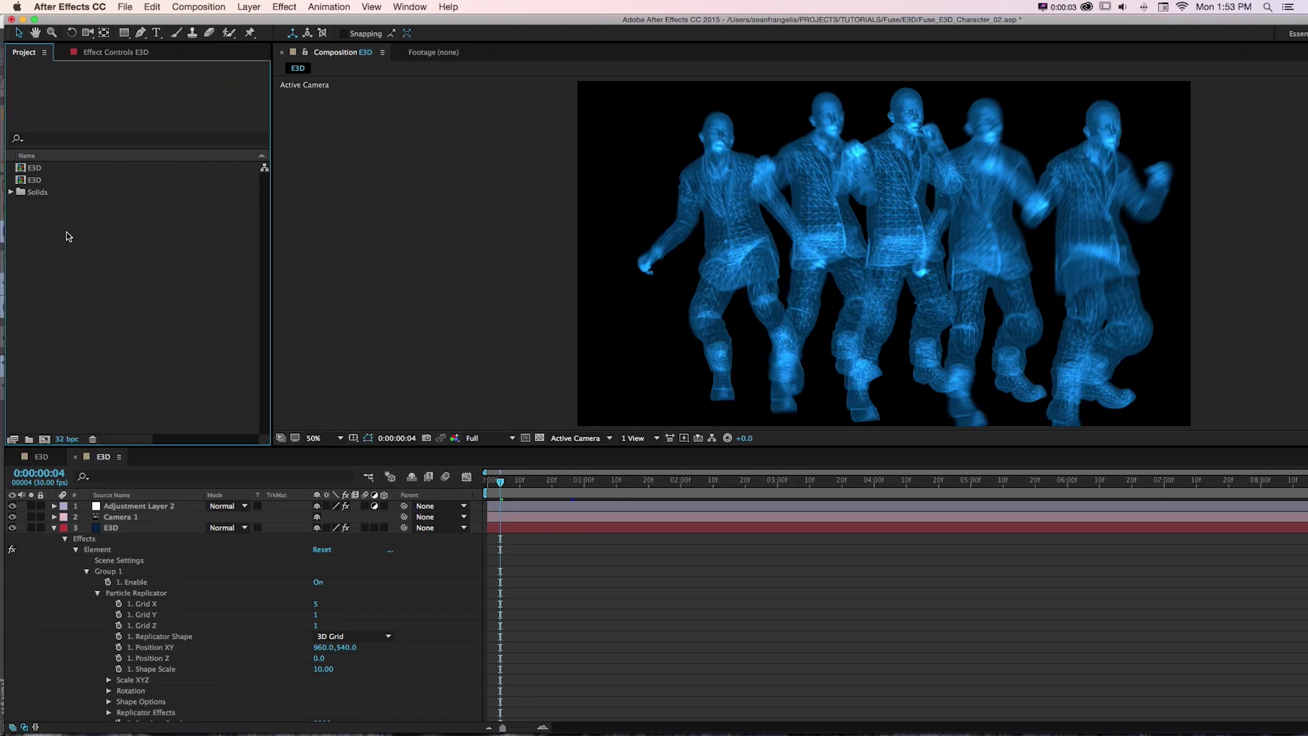
Import Kicking_Zombie.c4d and turn it into its own Kicking_Zombie composition
{"action": "double_click", "coordinate": [66, 231]}
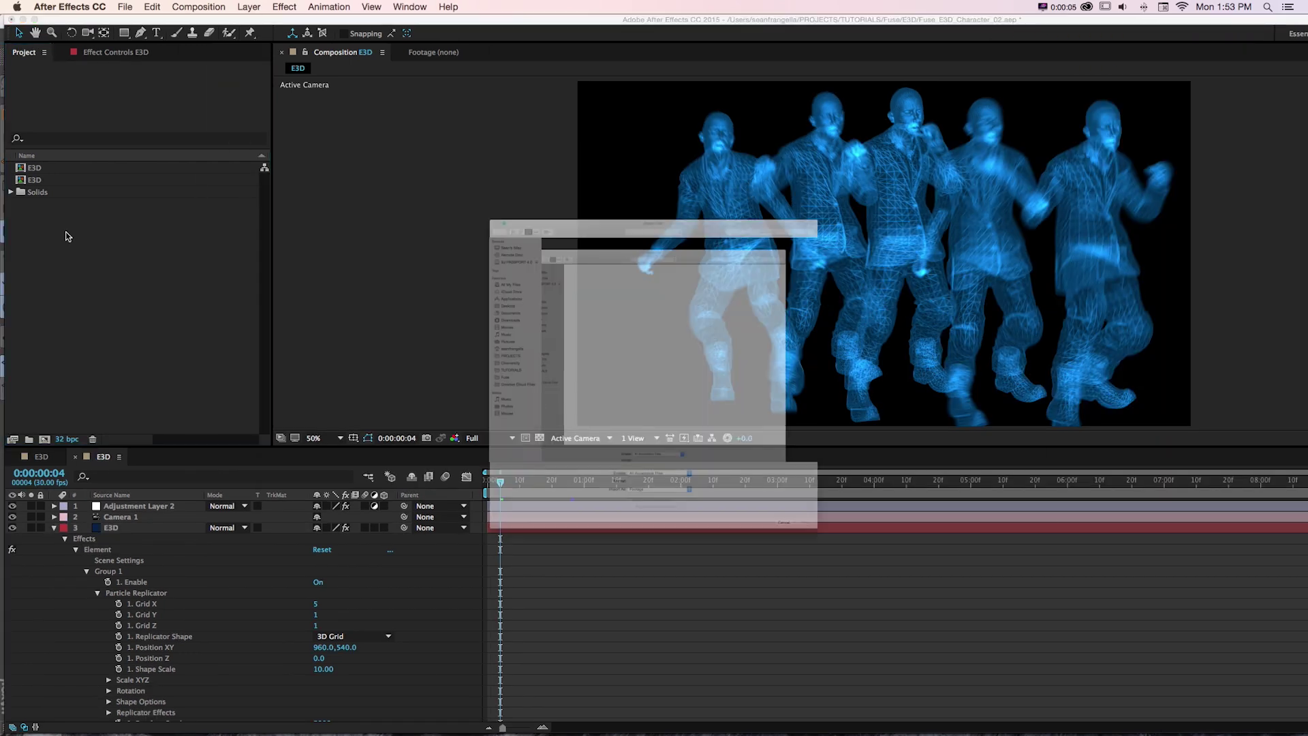
{"action": "left_click_drag", "start_coordinate": [429, 31], "coordinate": [180, 28]}
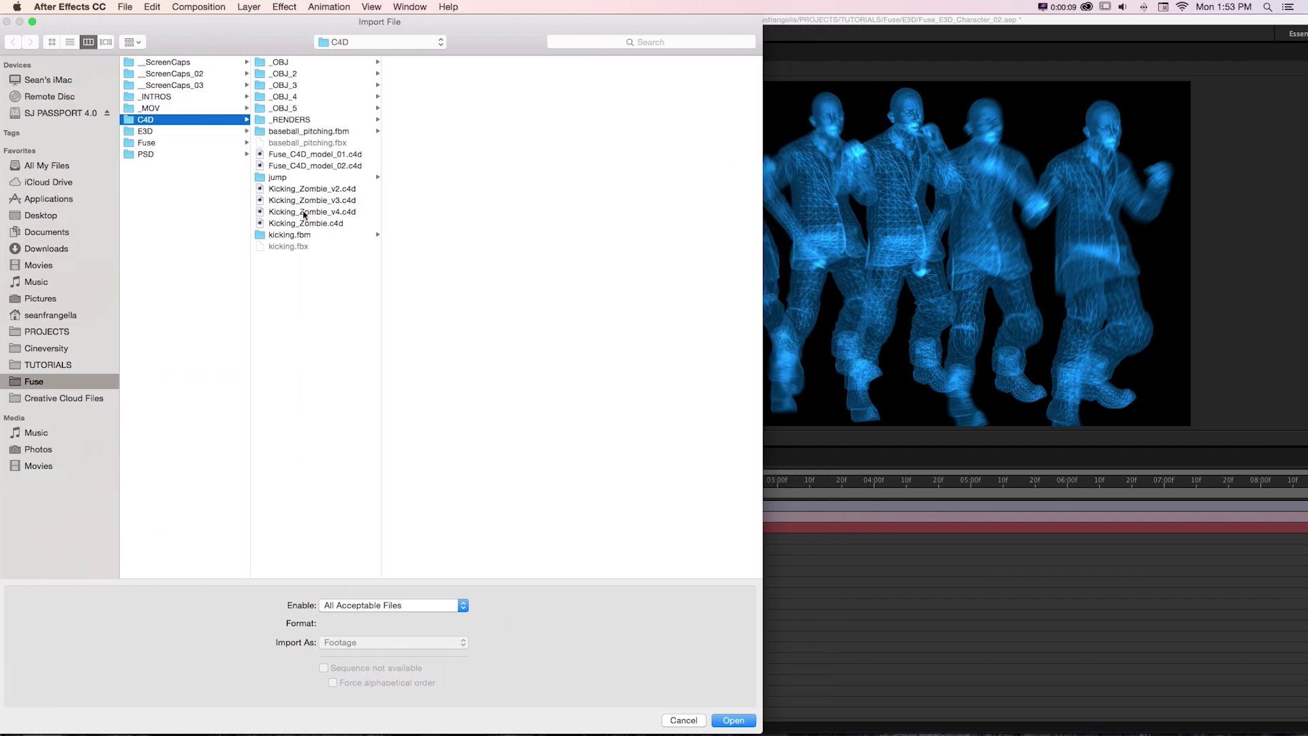
{"action": "left_click", "coordinate": [305, 212]}
{"action": "key", "text": "Down"}
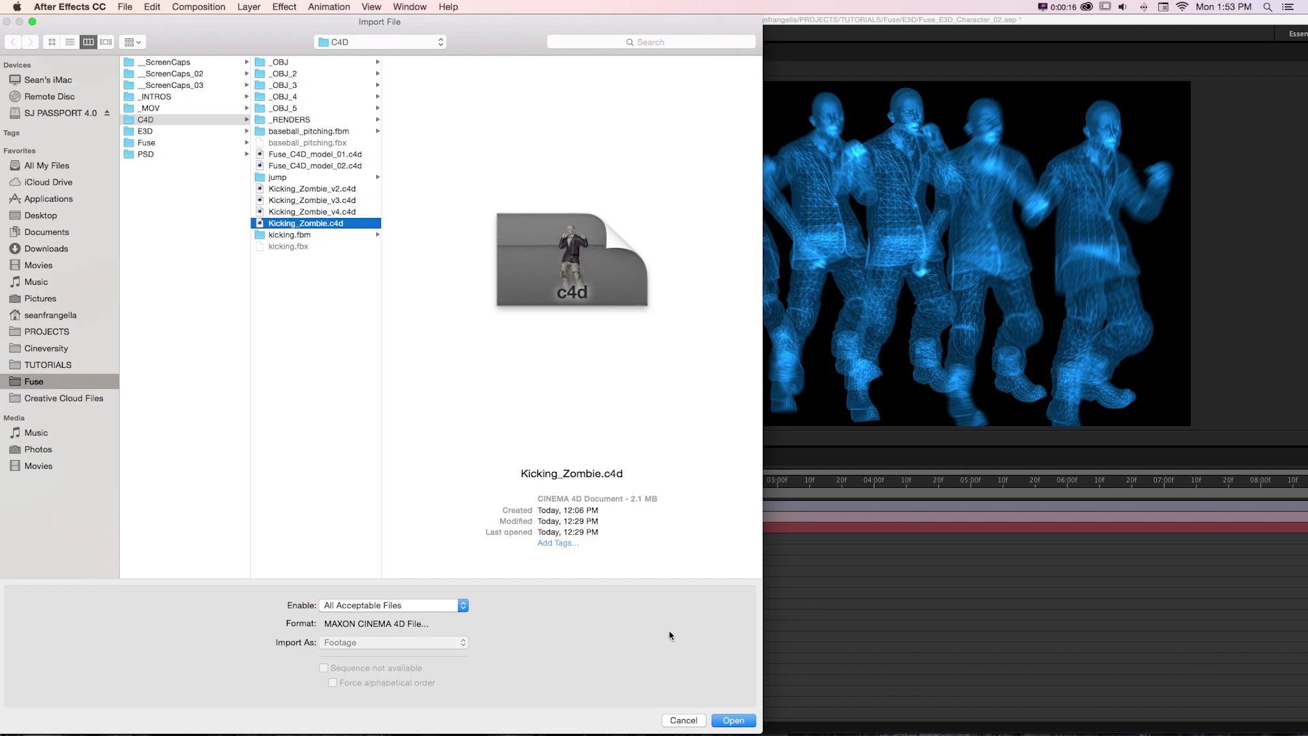
{"action": "left_click", "coordinate": [724, 720]}
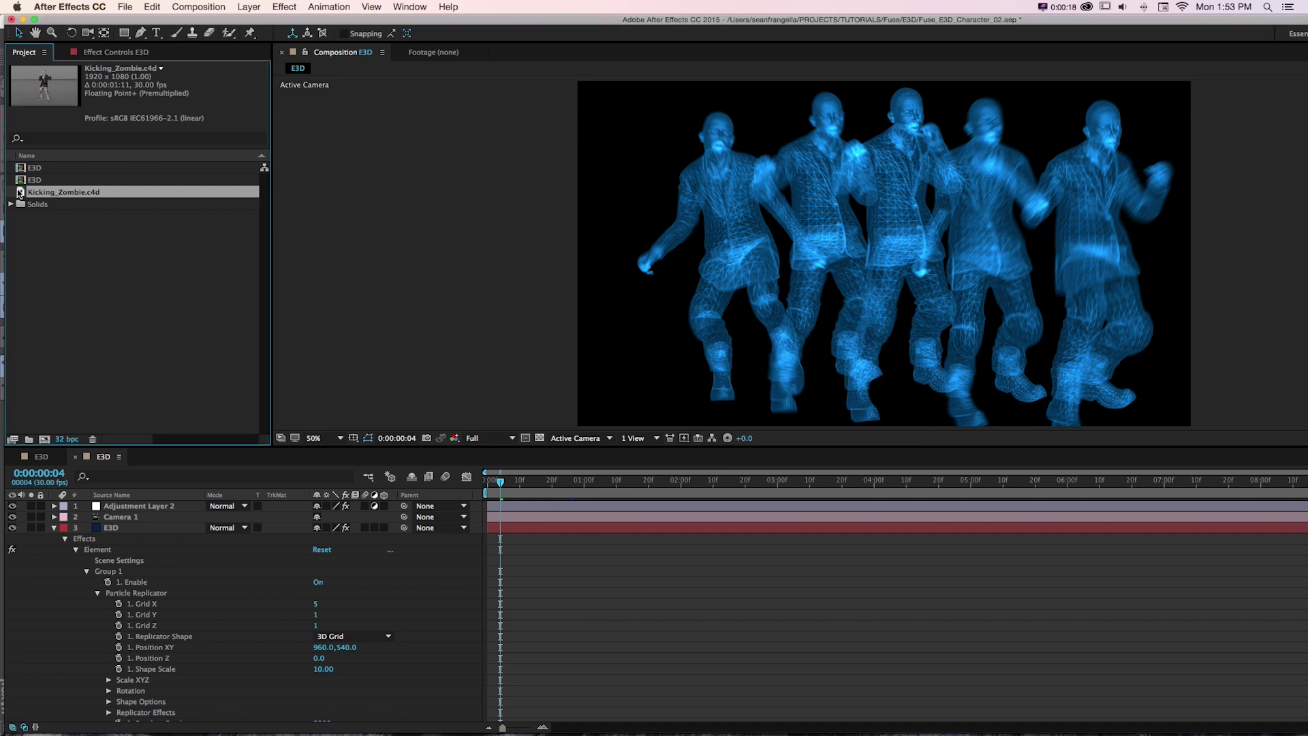
{"action": "left_click_drag", "start_coordinate": [20, 193], "coordinate": [45, 442]}
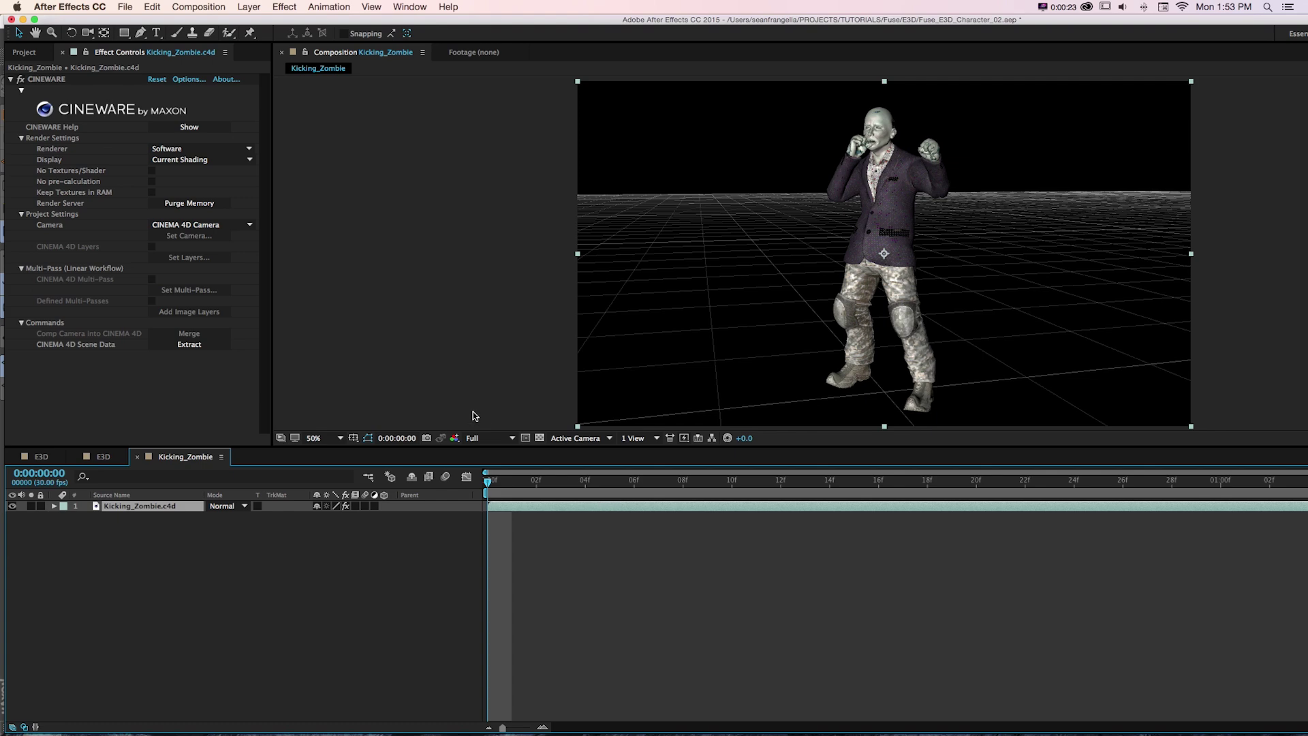
Maximize the window, go to frame 7, and set the Cineware renderer to Standard (Final)
{"action": "left_click", "coordinate": [34, 19]}
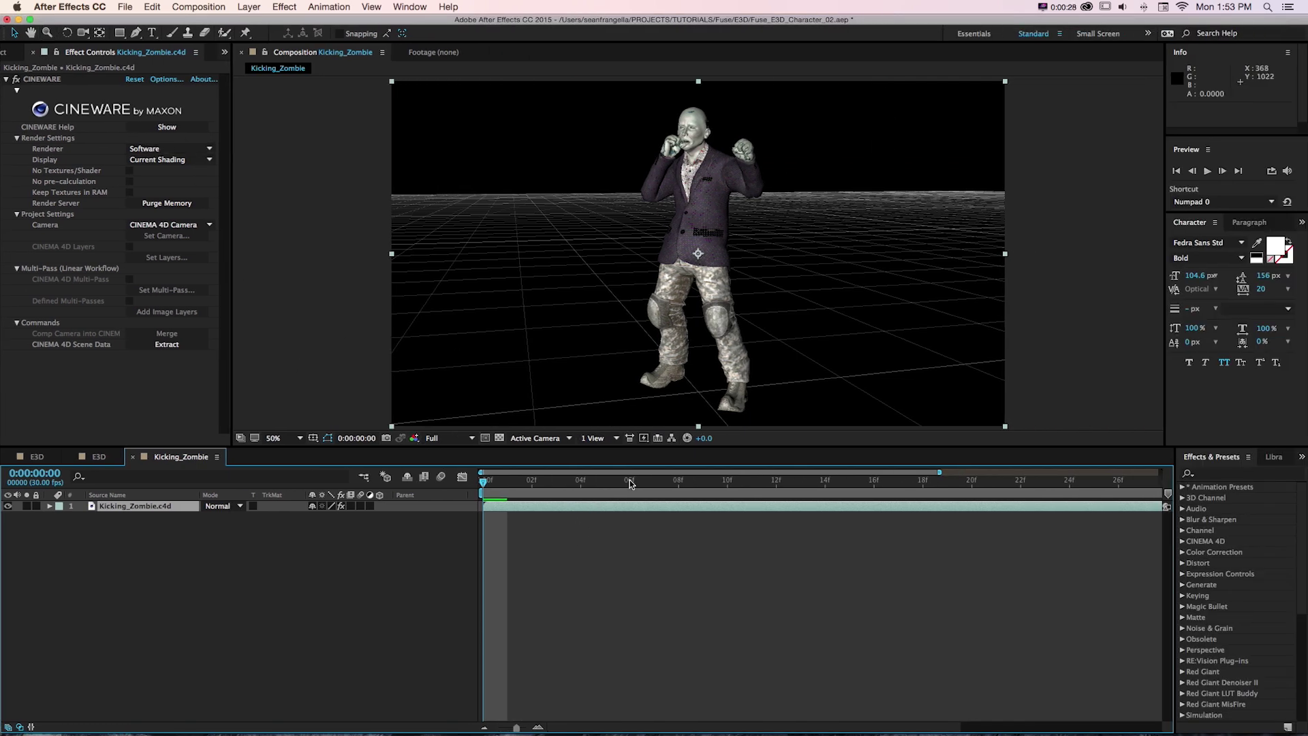
{"action": "left_click", "coordinate": [654, 482]}
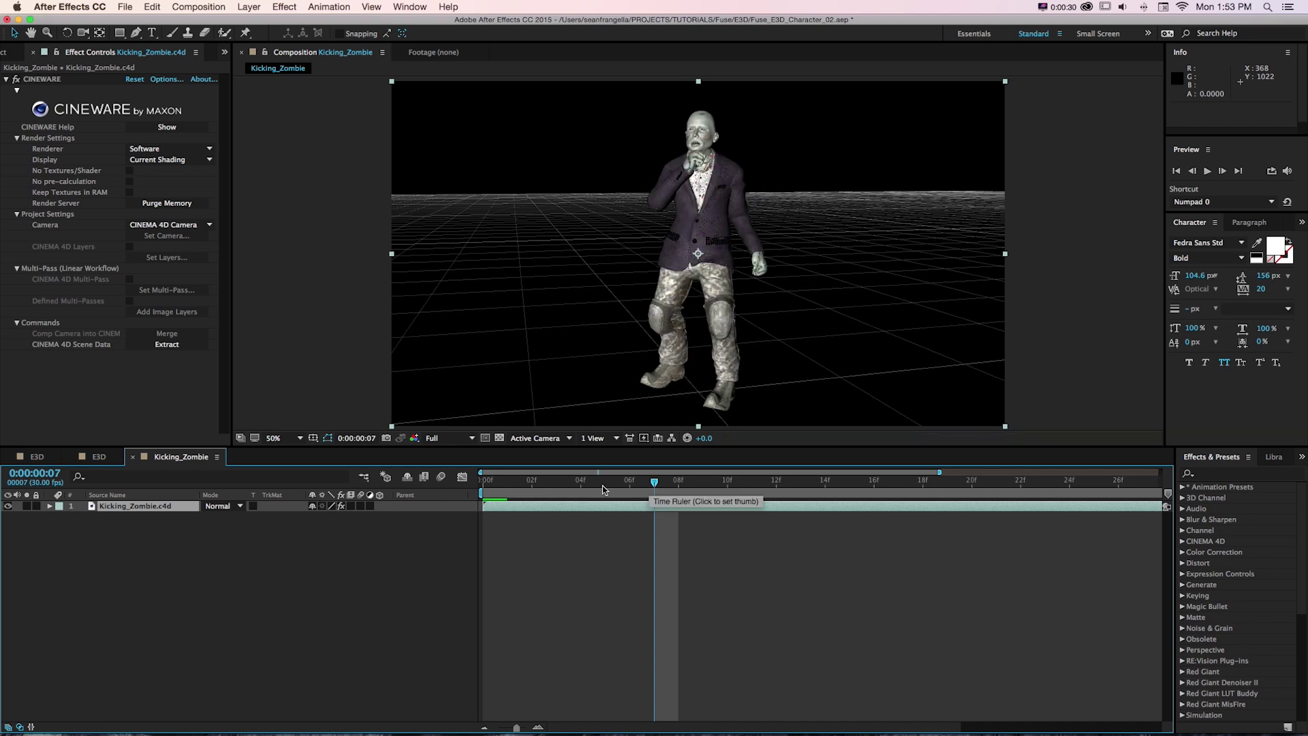
{"action": "left_click", "coordinate": [170, 148]}
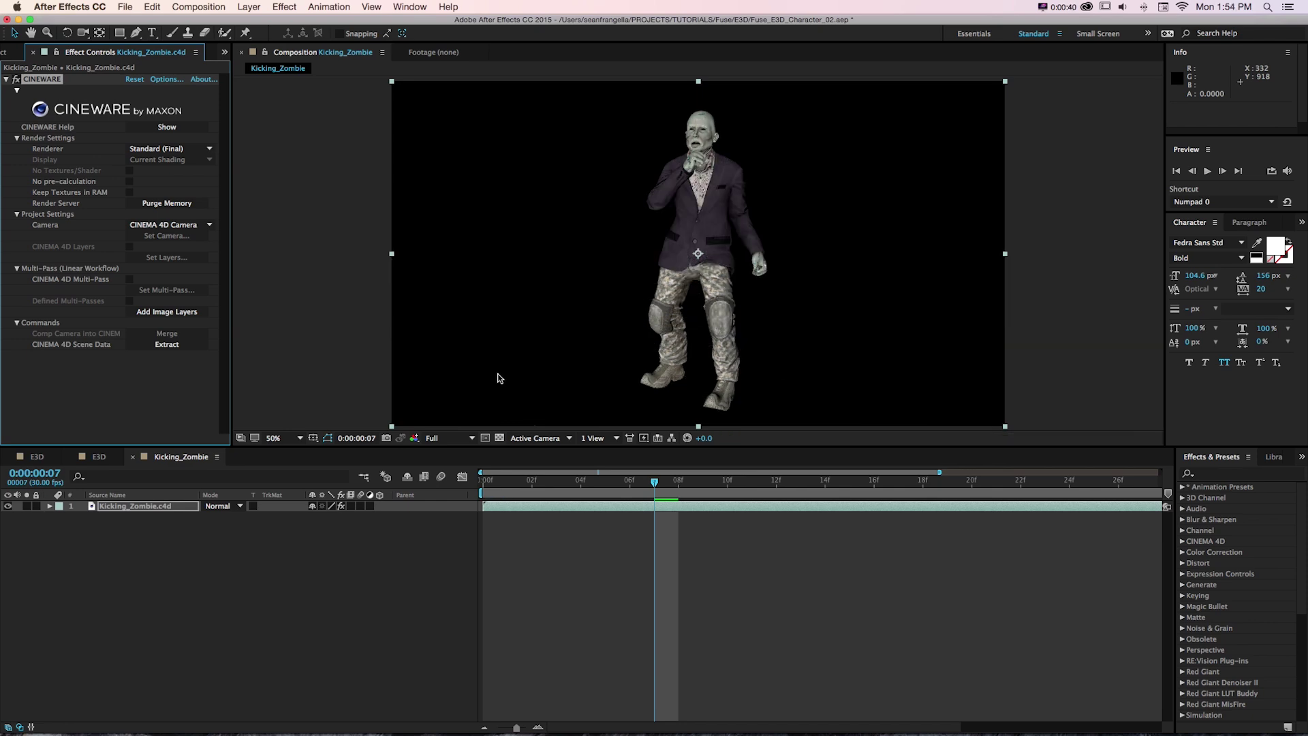
{"action": "left_click", "coordinate": [90, 459]}
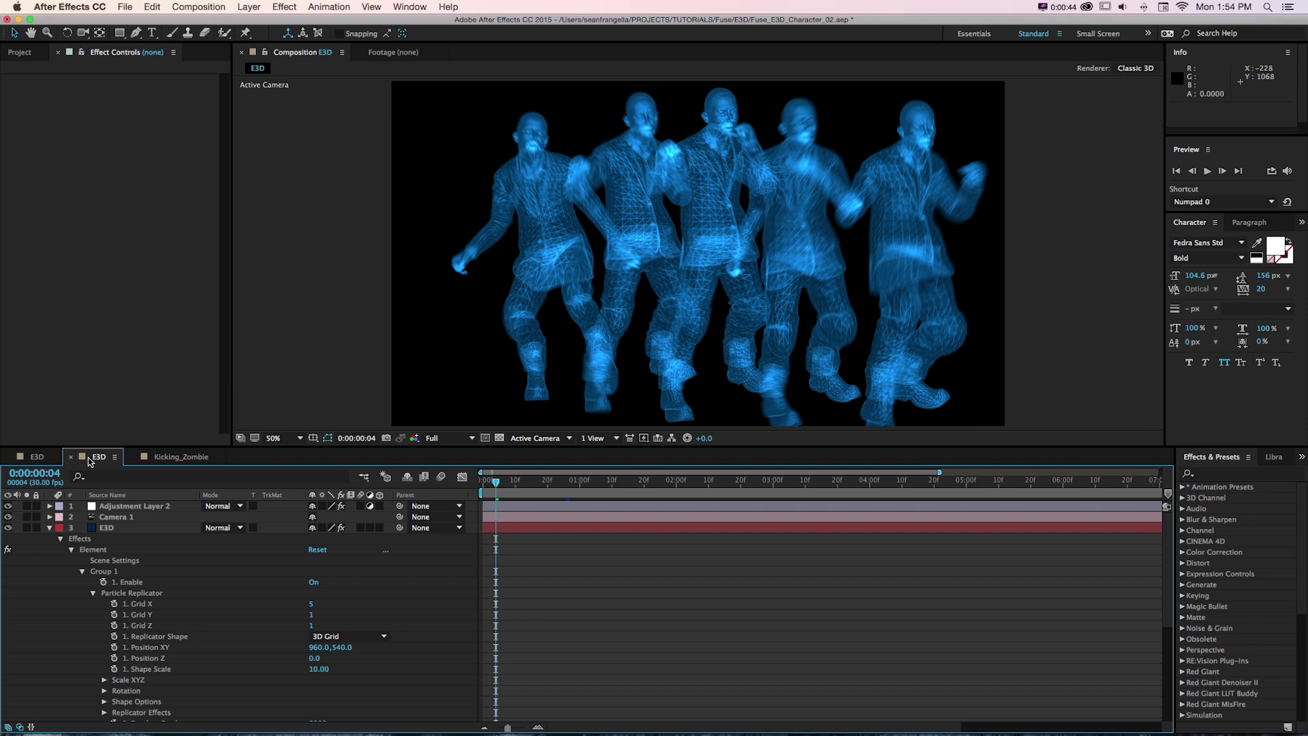
Select the E3D layer and scrub a few frames to preview the zombies kicking
{"action": "left_click", "coordinate": [109, 527]}
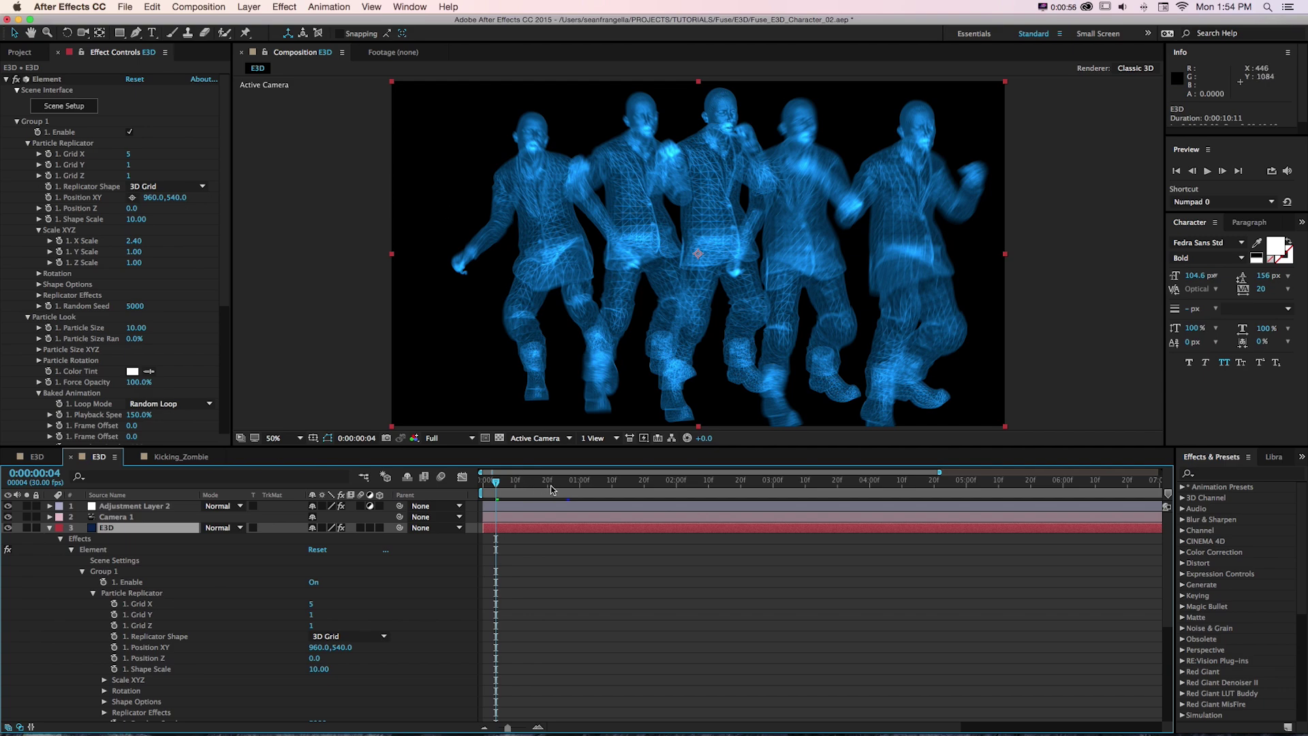
{"action": "left_click_drag", "start_coordinate": [496, 481], "coordinate": [508, 479]}
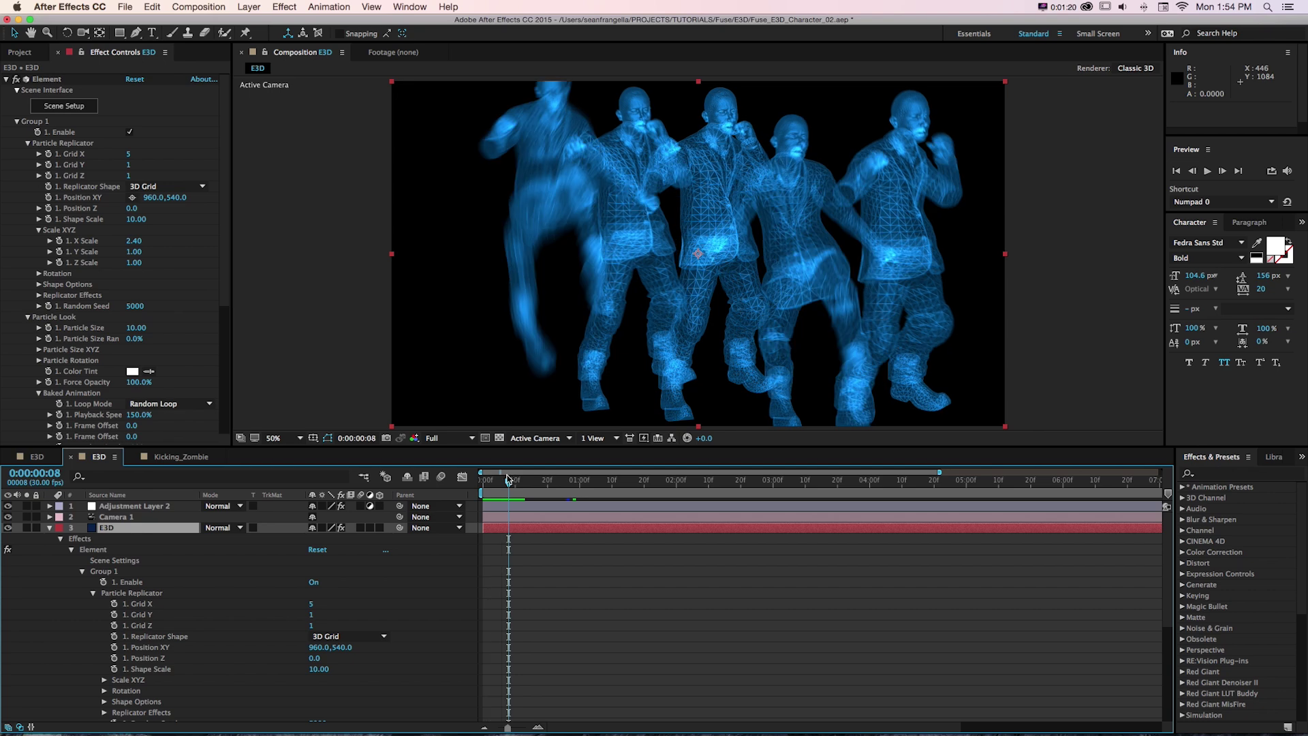
{"action": "mouse_move", "coordinate": [508, 479]}
{"action": "left_mouse_down"}
{"action": "mouse_move", "coordinate": [477, 485]}
{"action": "mouse_move", "coordinate": [499, 483]}
{"action": "left_mouse_up"}
Switch to Adobe Fuse and orbit the T-posed zombie model
{"action": "key", "text": "super+Tab"}
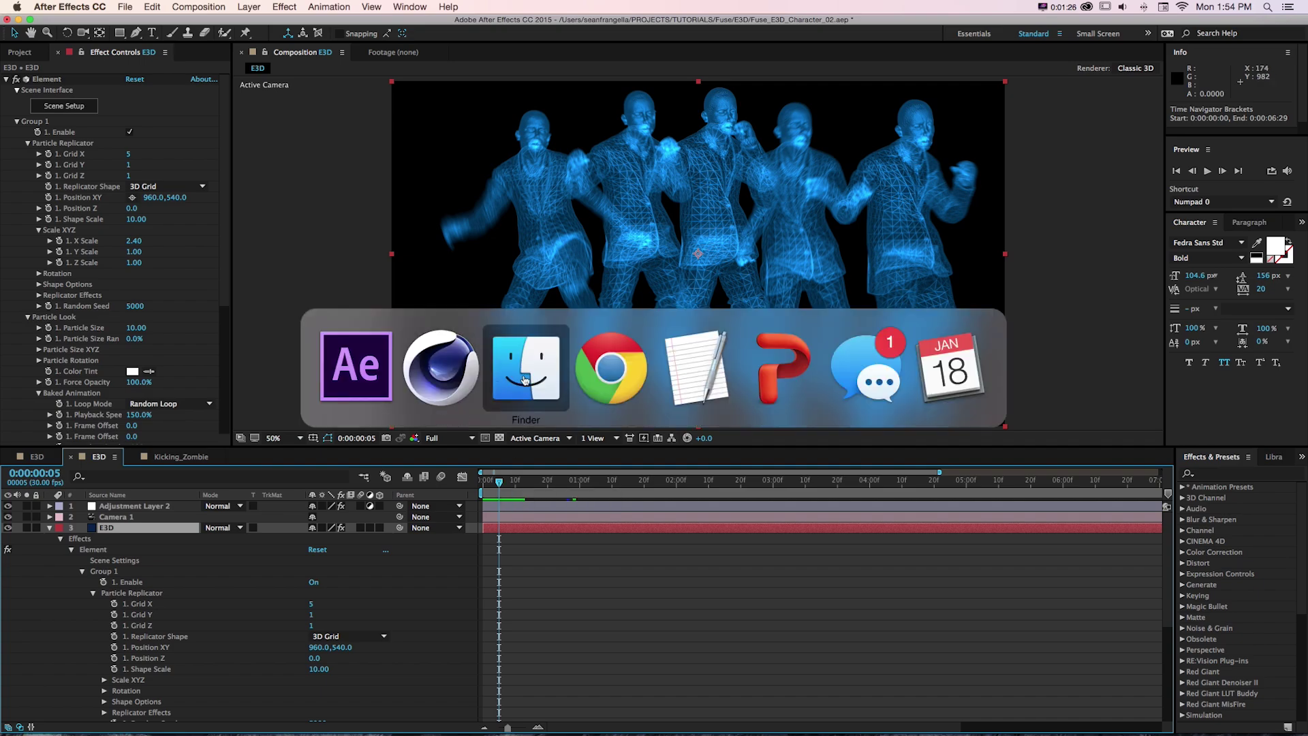
{"action": "key", "text": "super+space"}
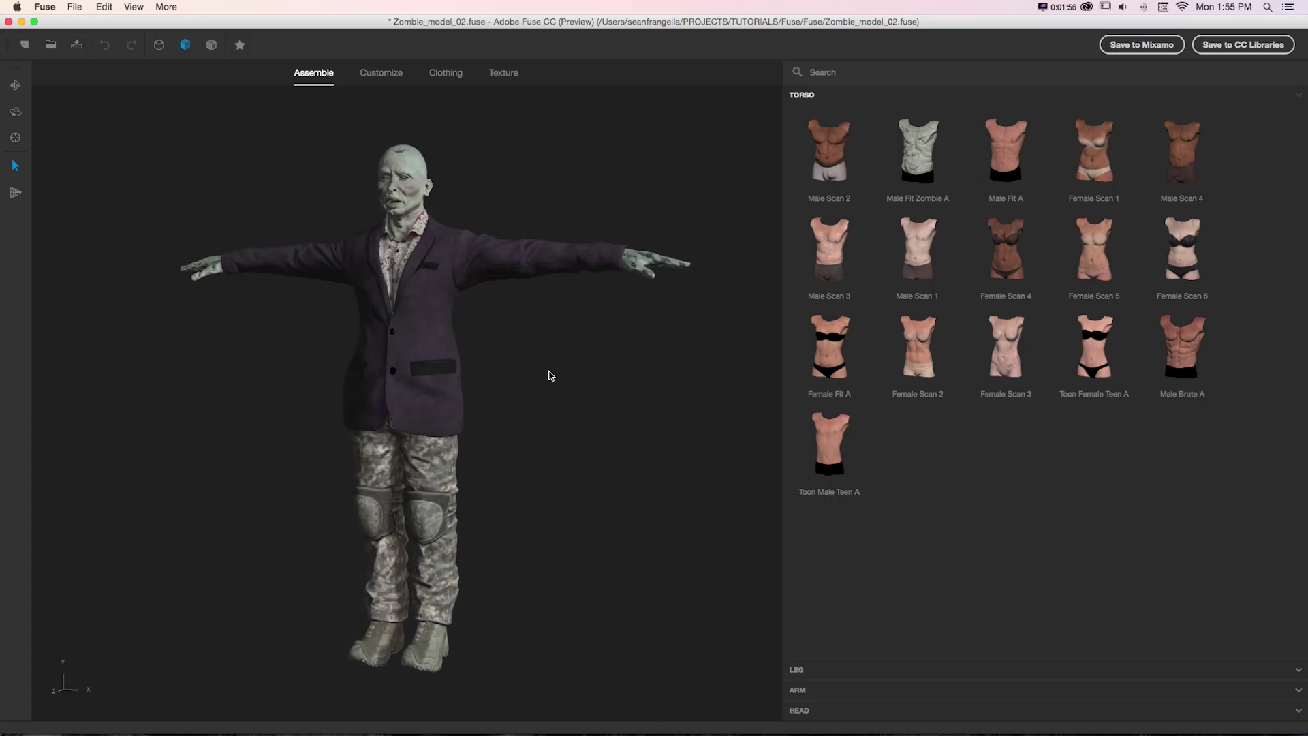
{"action": "left_click_drag", "start_coordinate": [551, 375], "coordinate": [660, 365]}
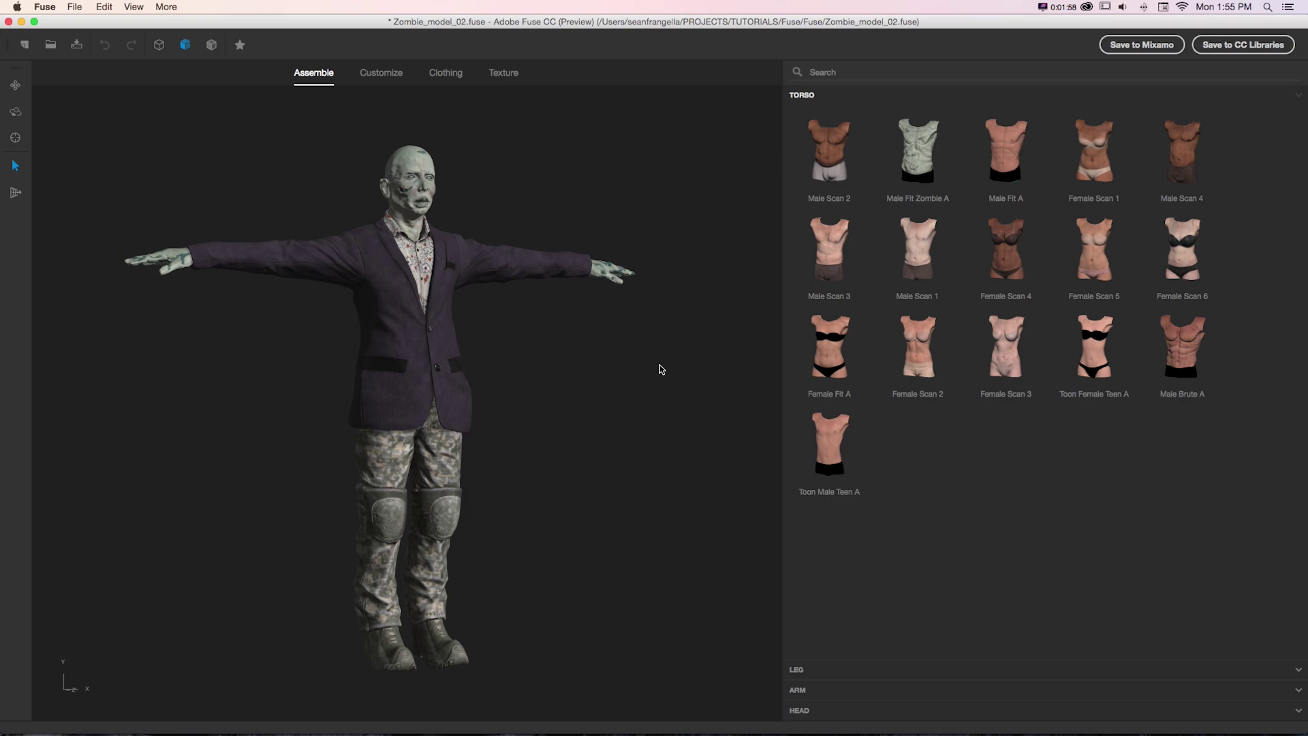
{"action": "key", "text": "super+Tab"}
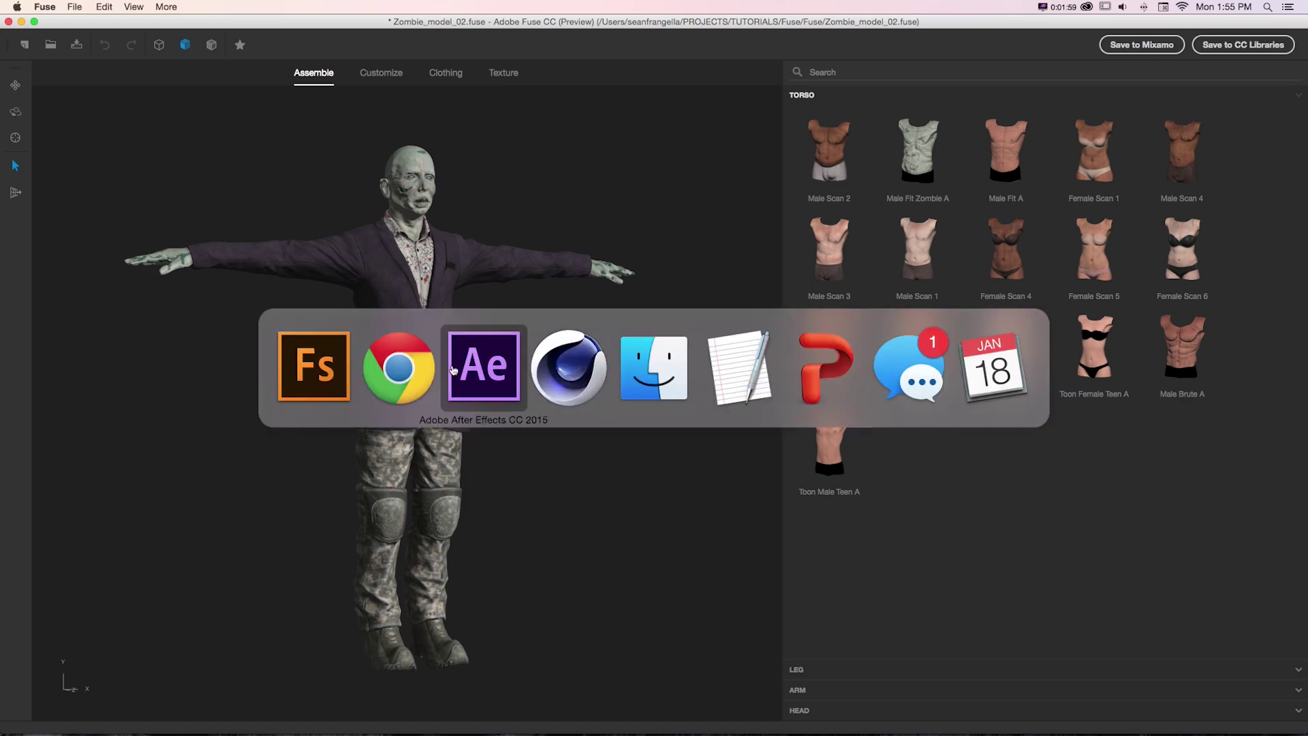
View the Mixamo Kicking animation page, then return to After Effects
{"action": "left_click", "coordinate": [412, 370]}
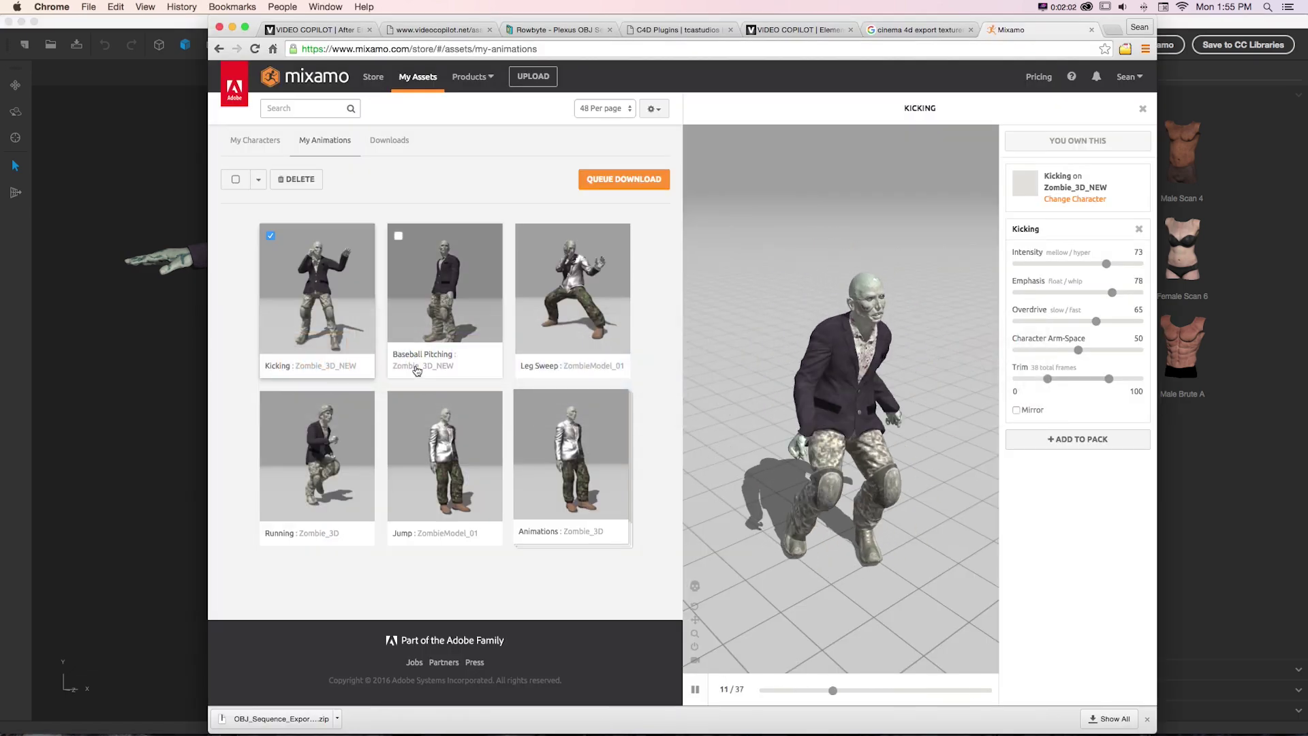
{"action": "key", "text": "super+Tab"}
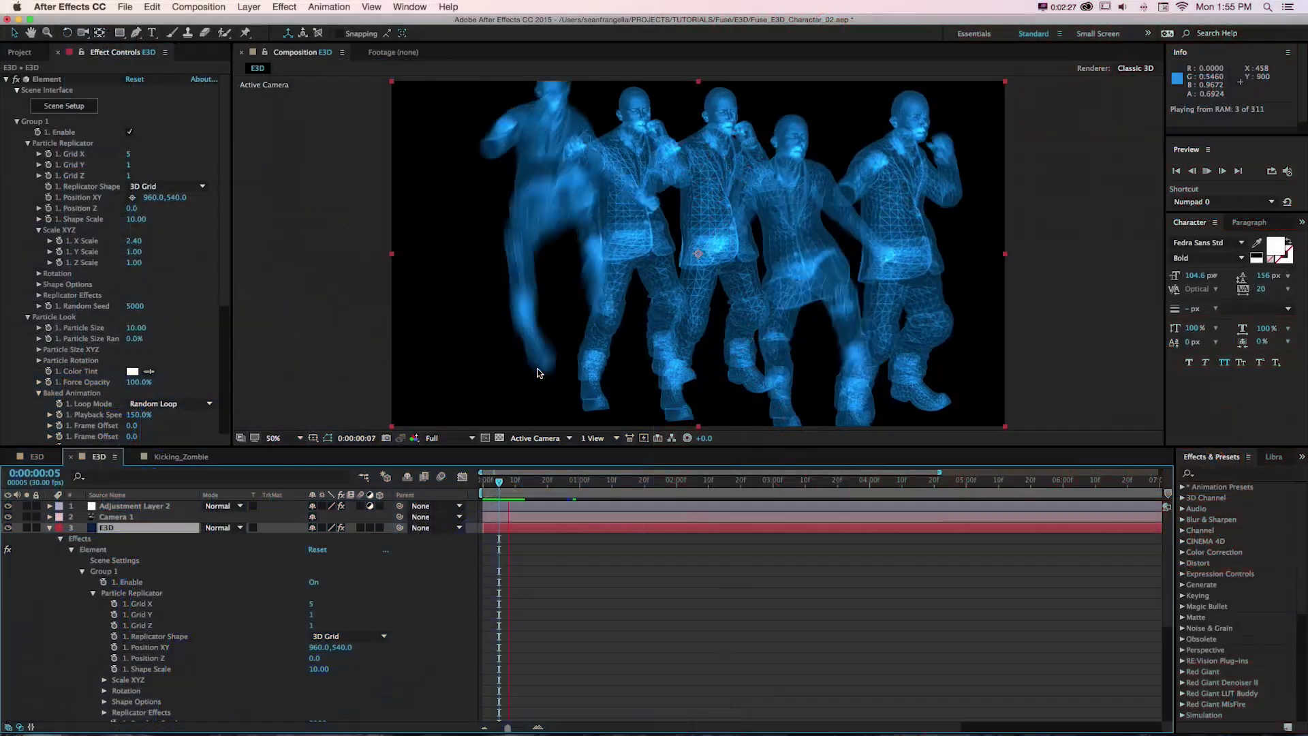
{"action": "left_click", "coordinate": [507, 482]}
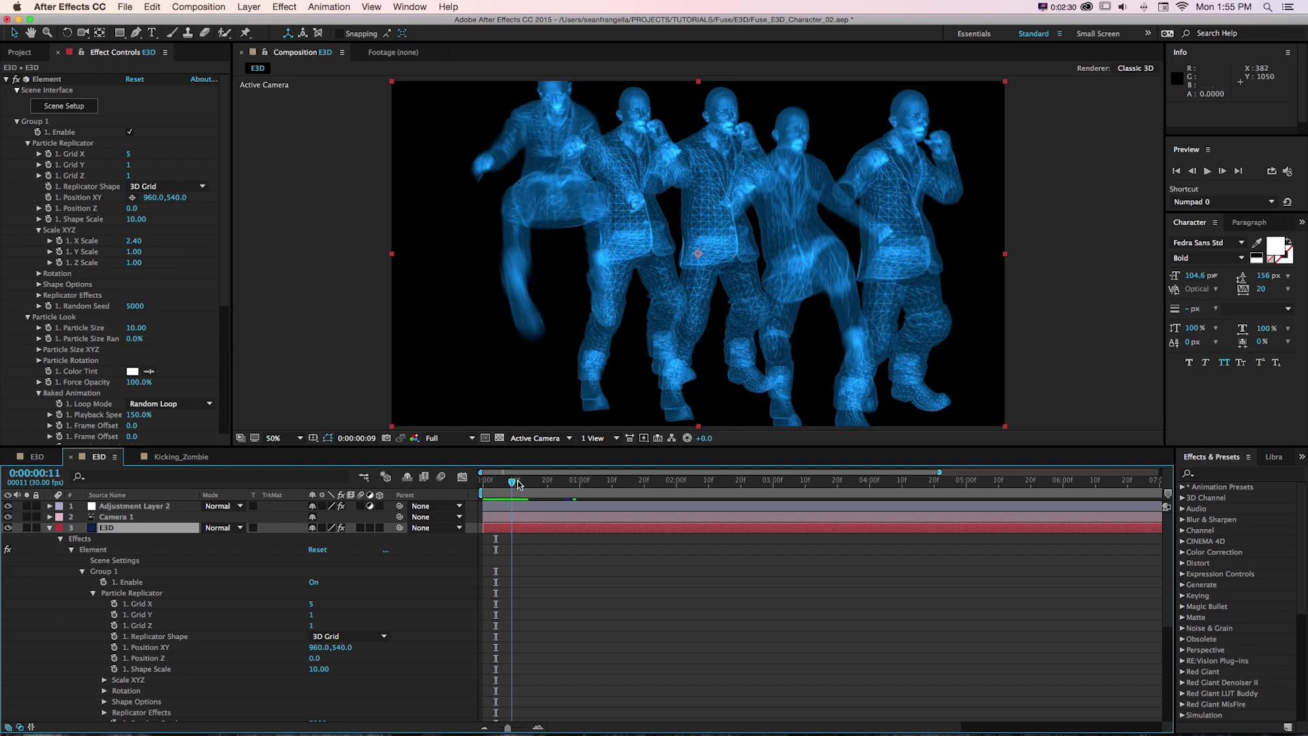
{"action": "left_click_drag", "start_coordinate": [507, 483], "coordinate": [498, 481]}
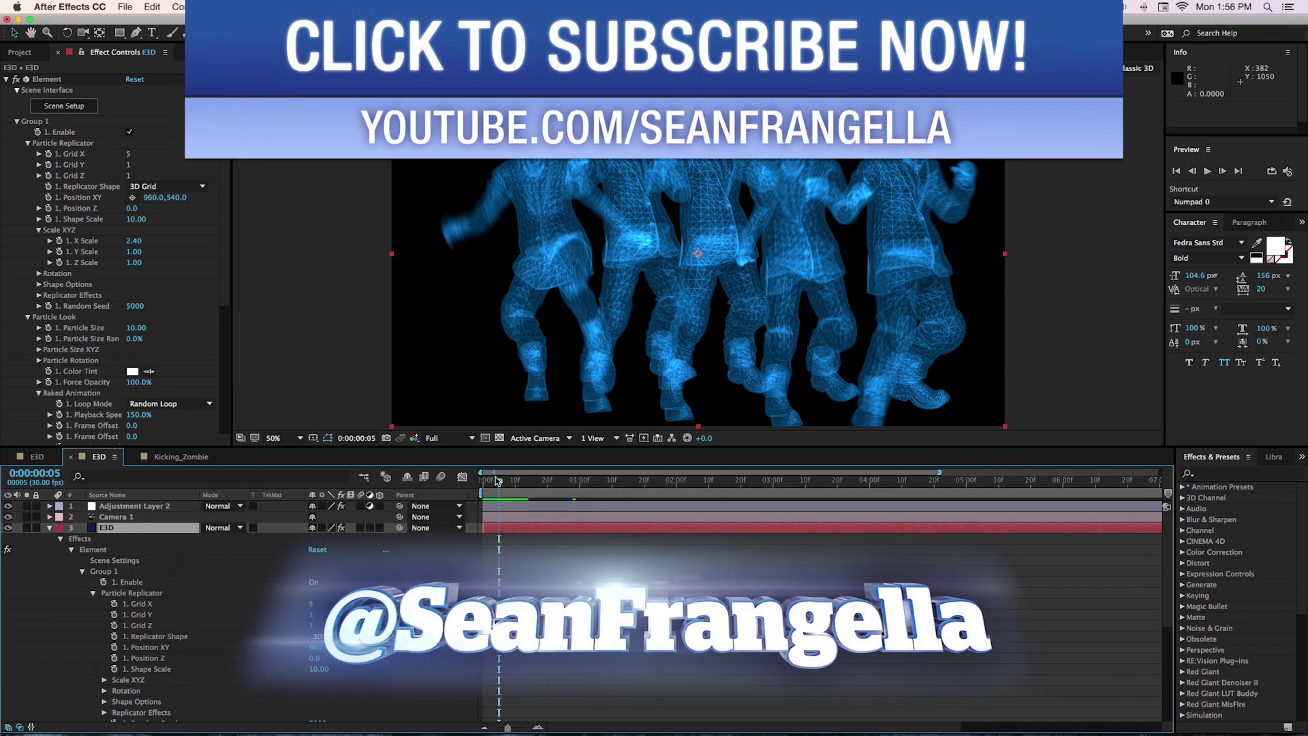
{"action": "left_click_drag", "start_coordinate": [498, 481], "coordinate": [506, 482]}
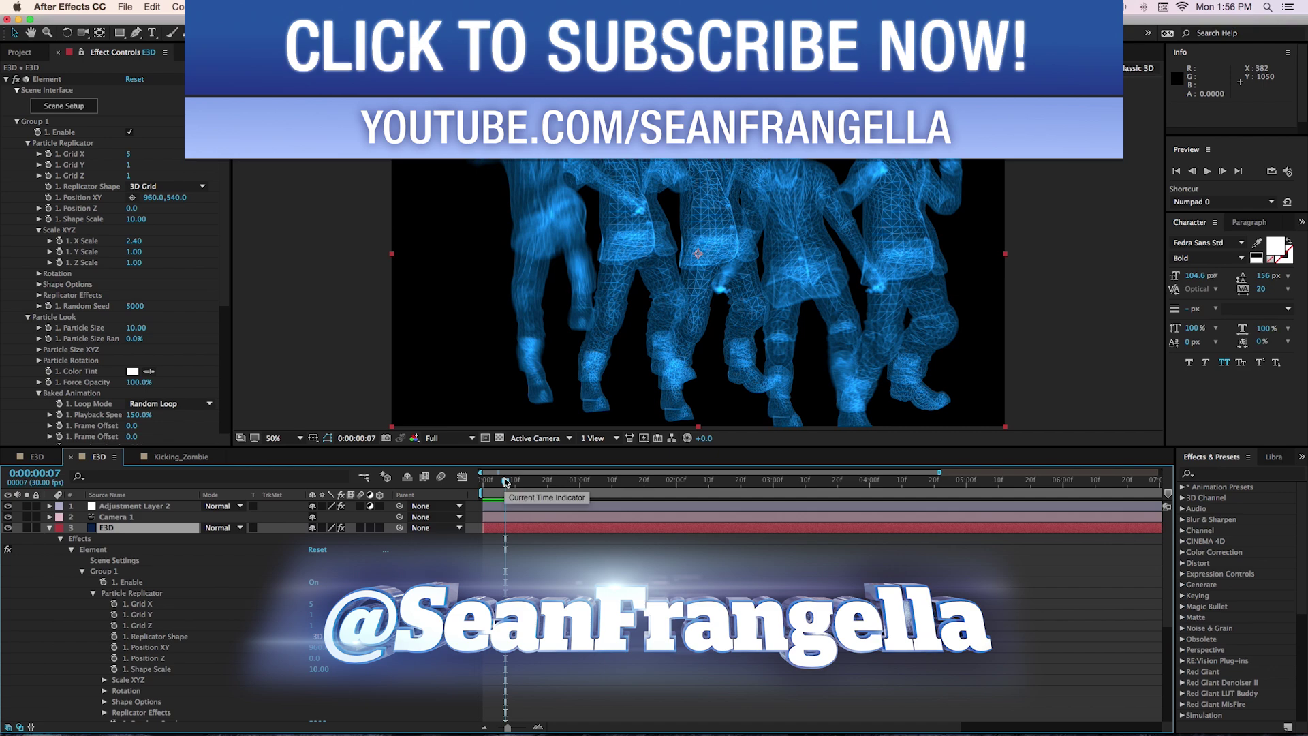
{"action": "left_click_drag", "start_coordinate": [506, 482], "coordinate": [469, 485]}
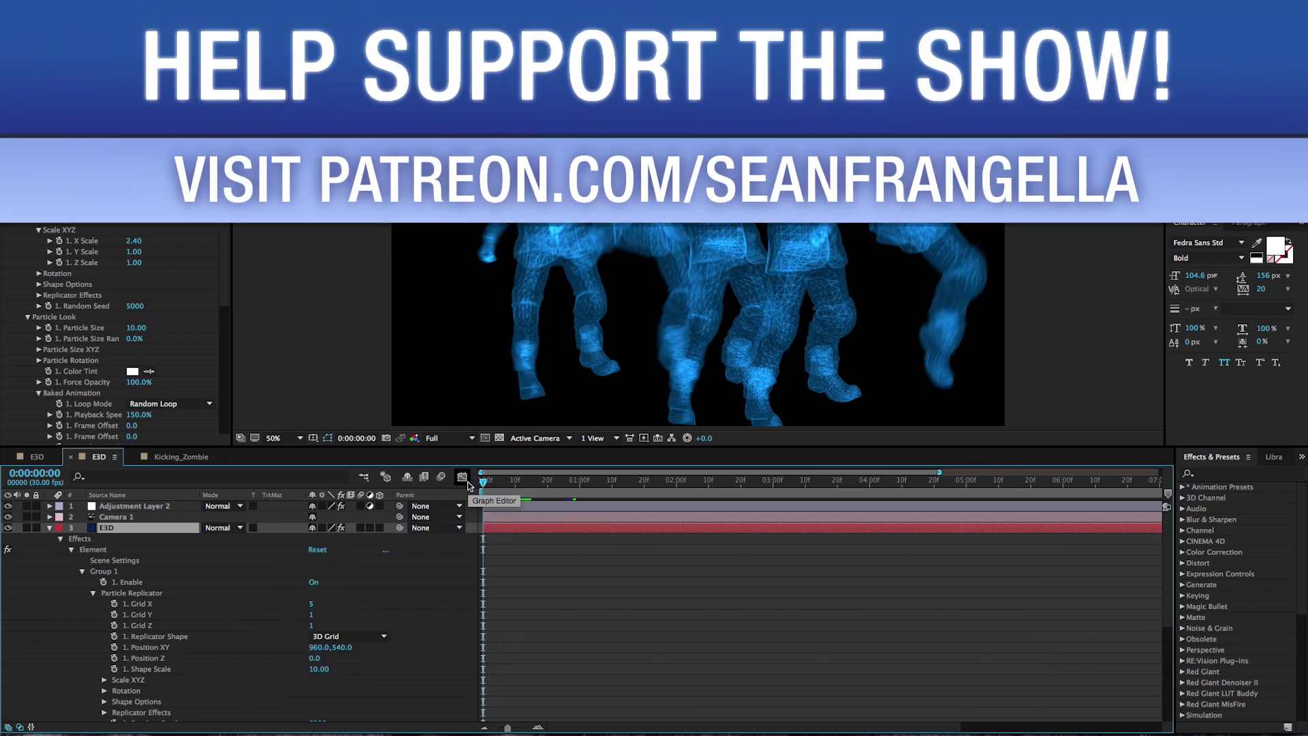